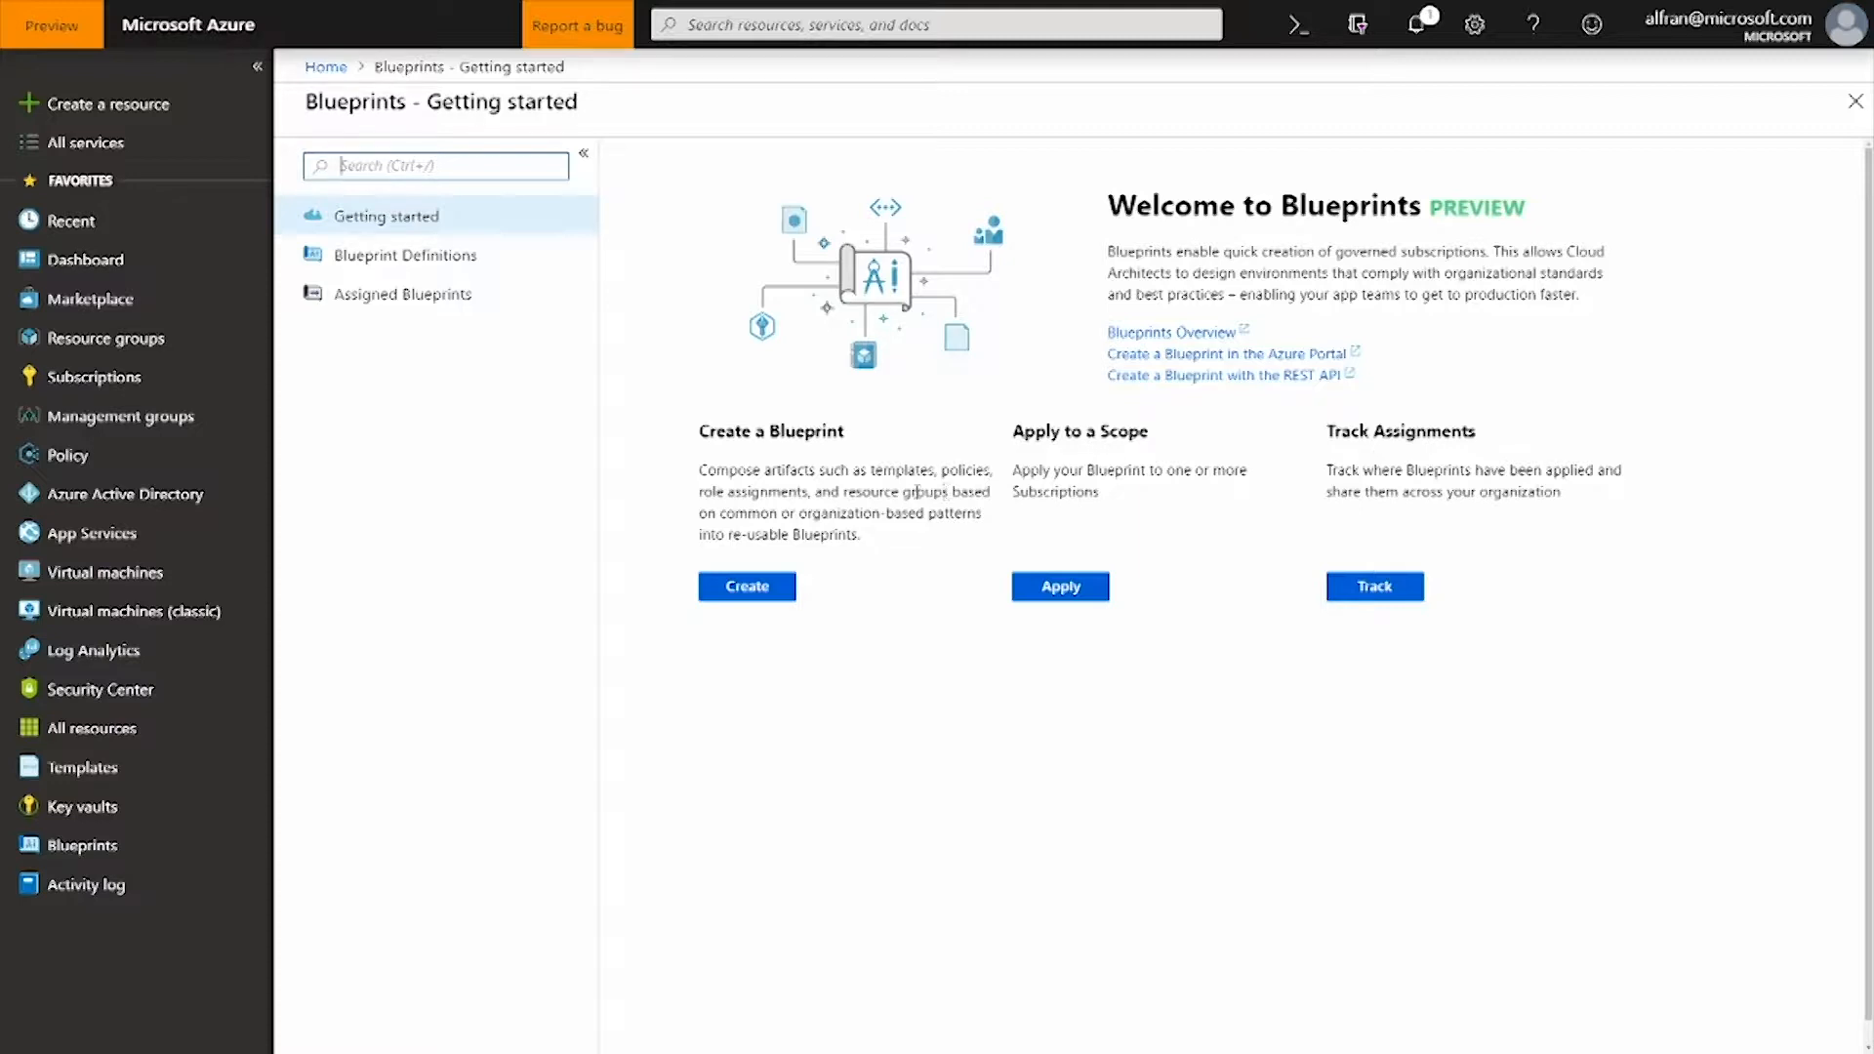
# Create a new blueprint named "test-blueprint-123" with the description "This is a sample Blueprint".
pyautogui.click(748, 587)
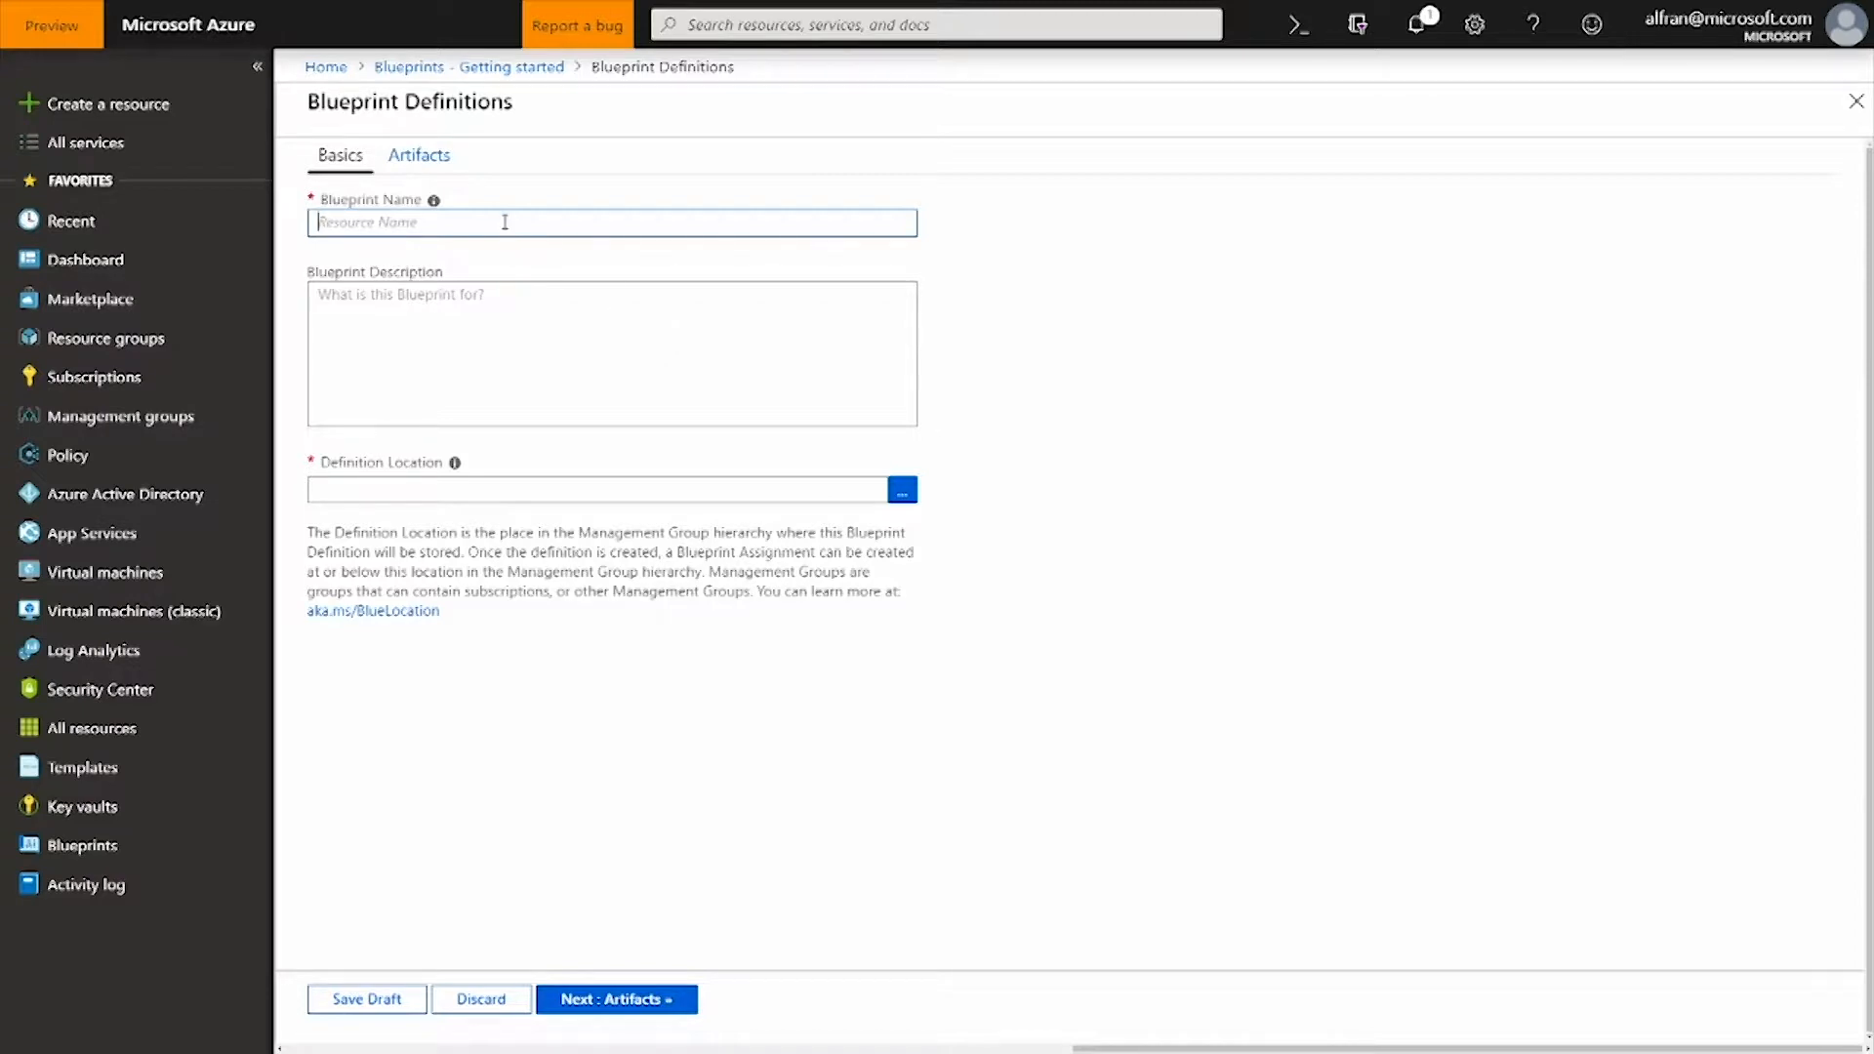
pyautogui.write('test-blueprint-123')
pyautogui.press('Tab')
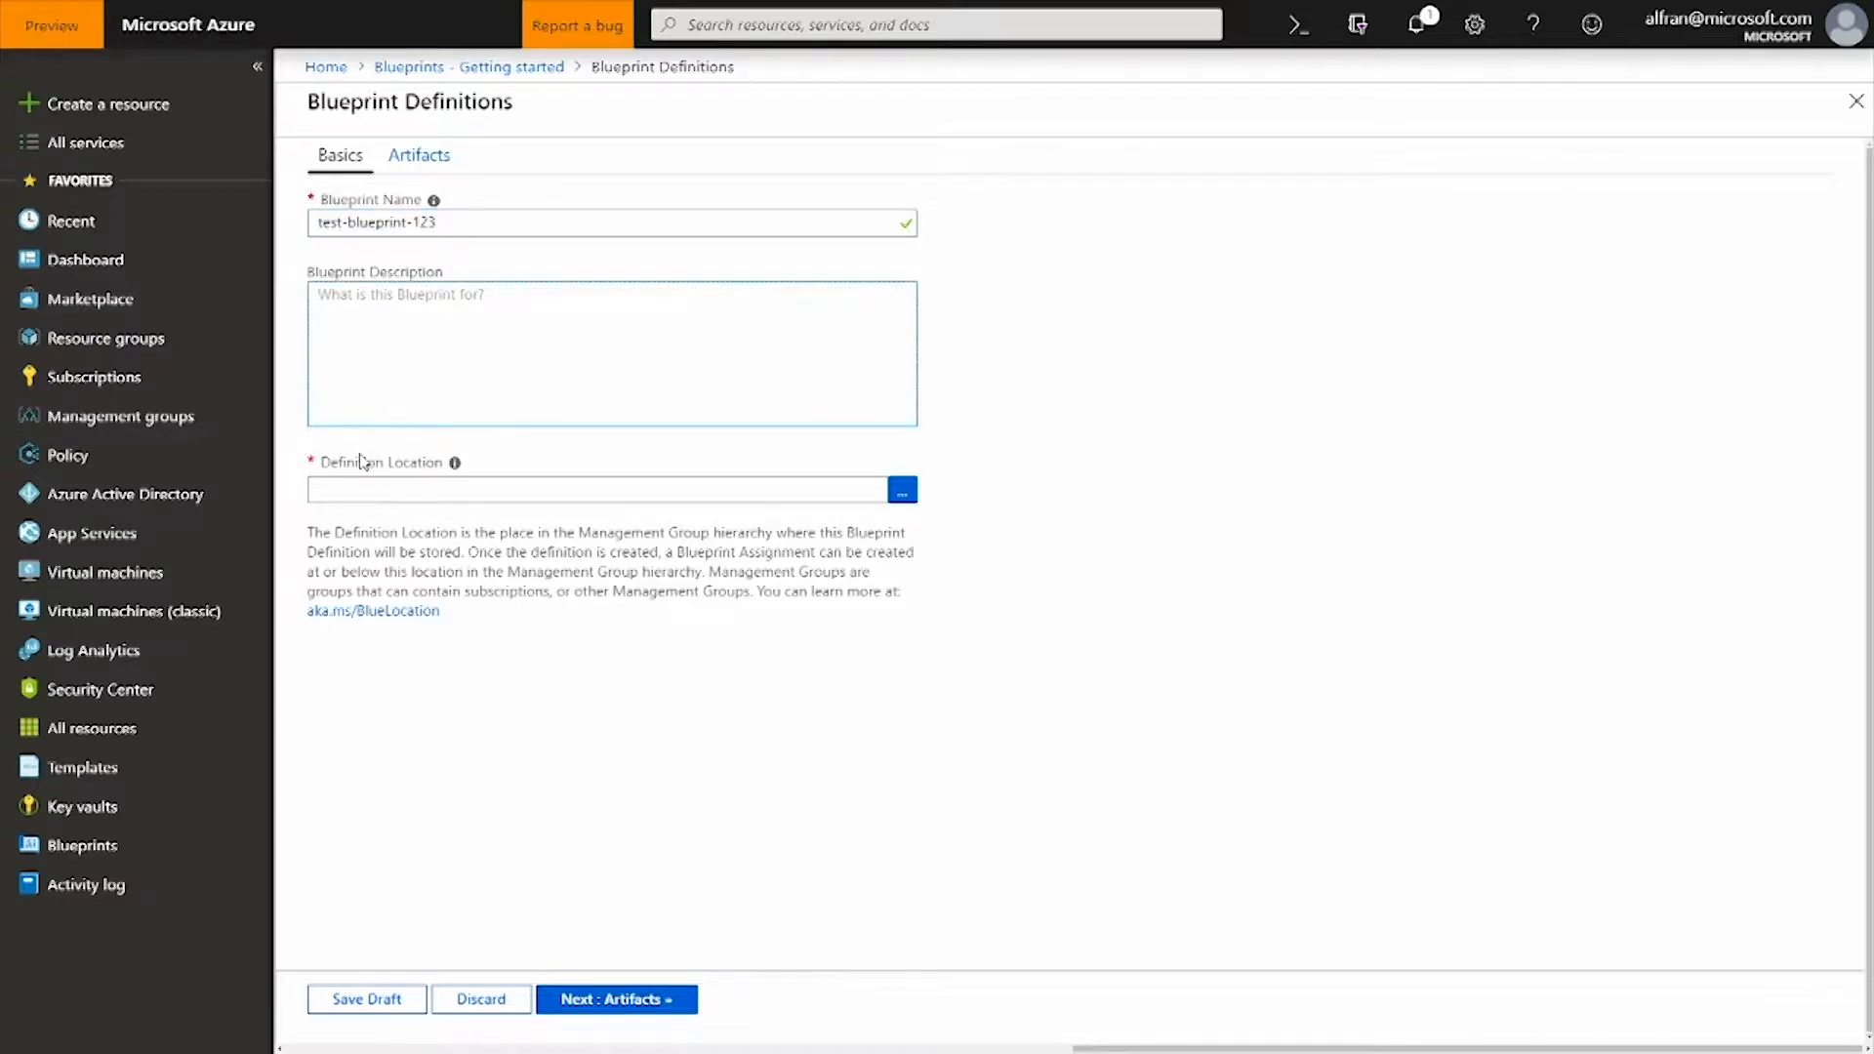
pyautogui.write('This is a sample Blueprint')
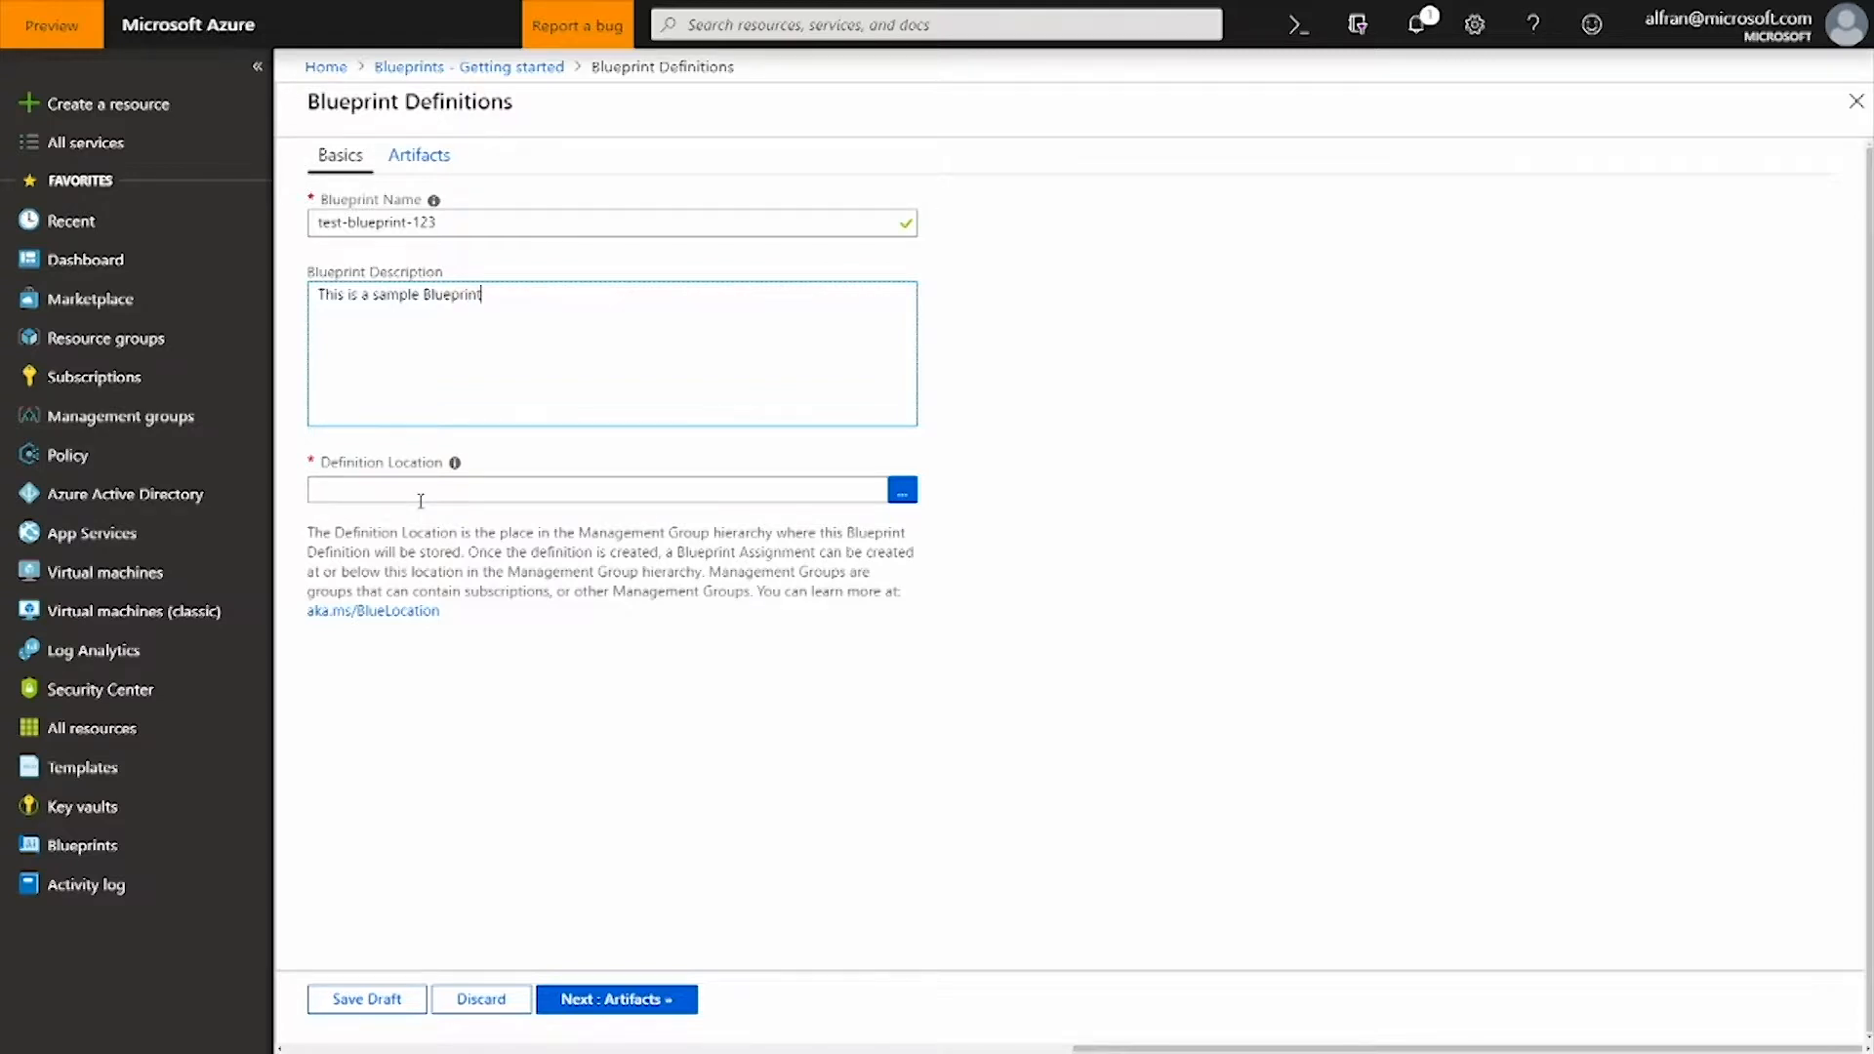
pyautogui.write('v')
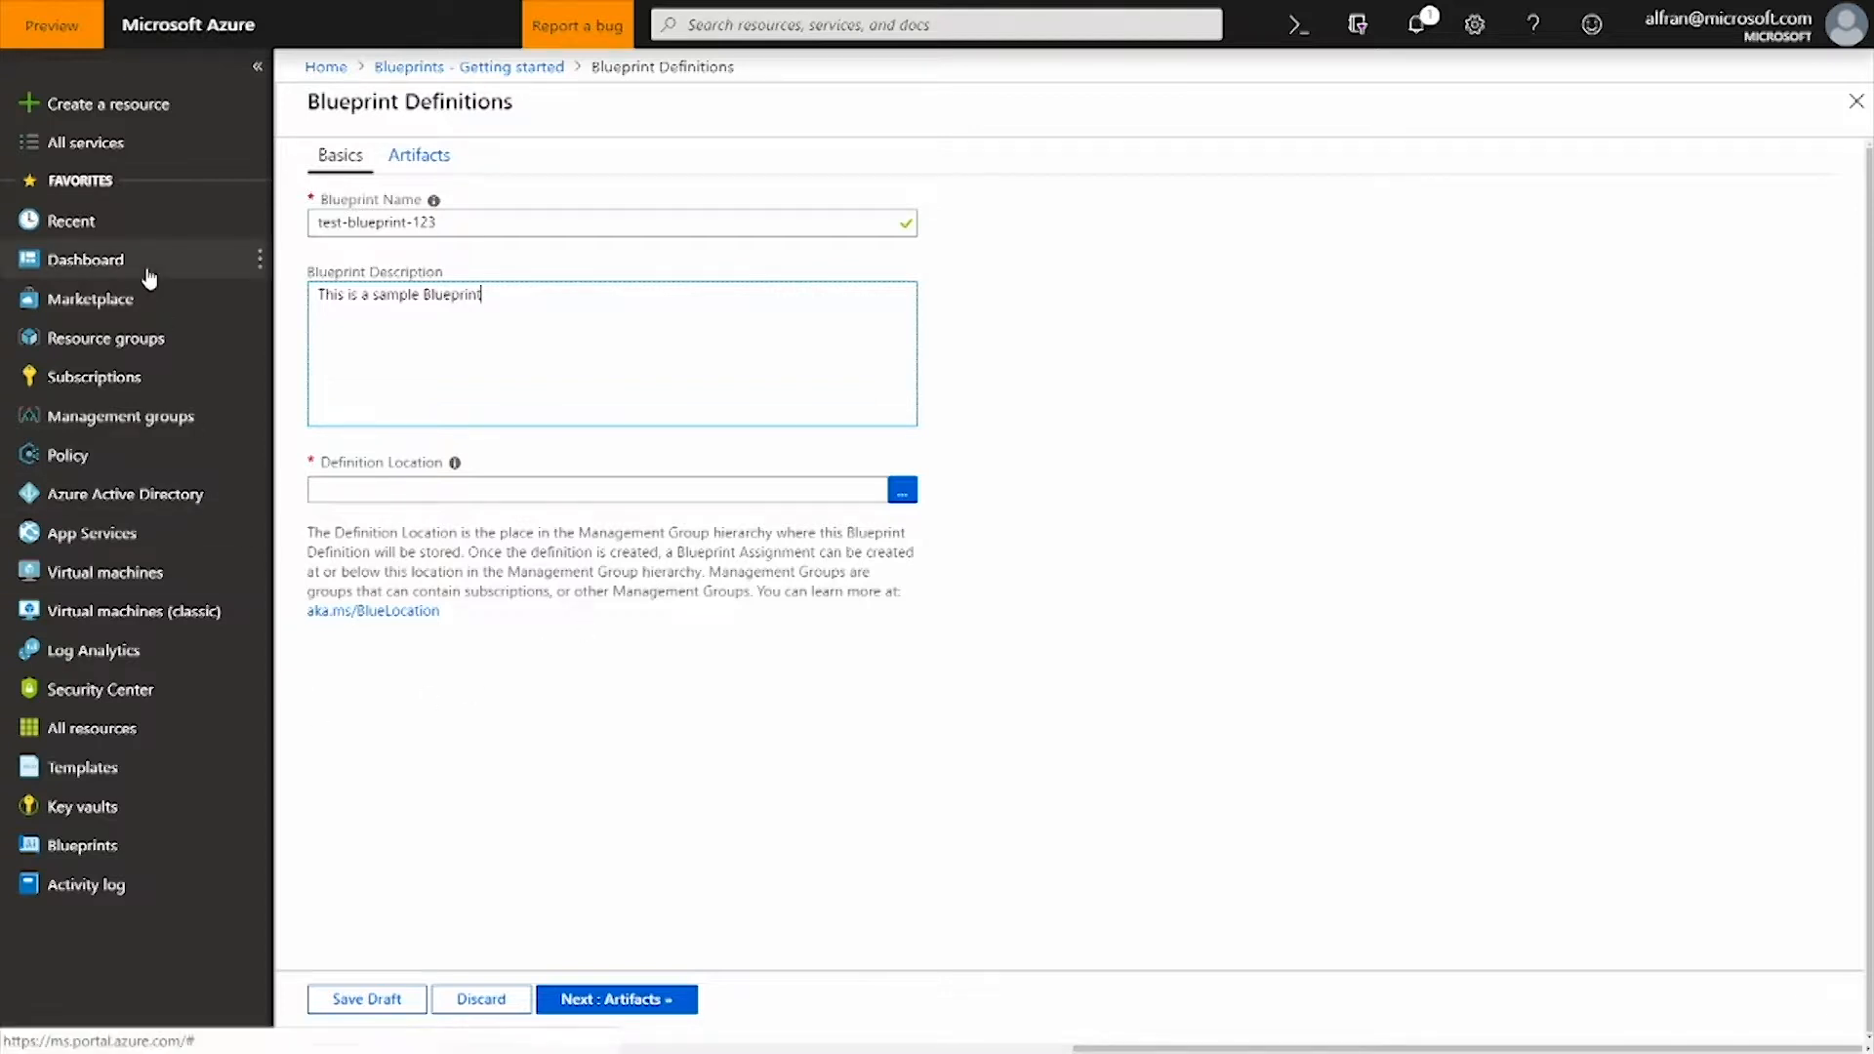
# Look up "management groups" among all services, then return to the blueprint definition.
pyautogui.click(100, 145)
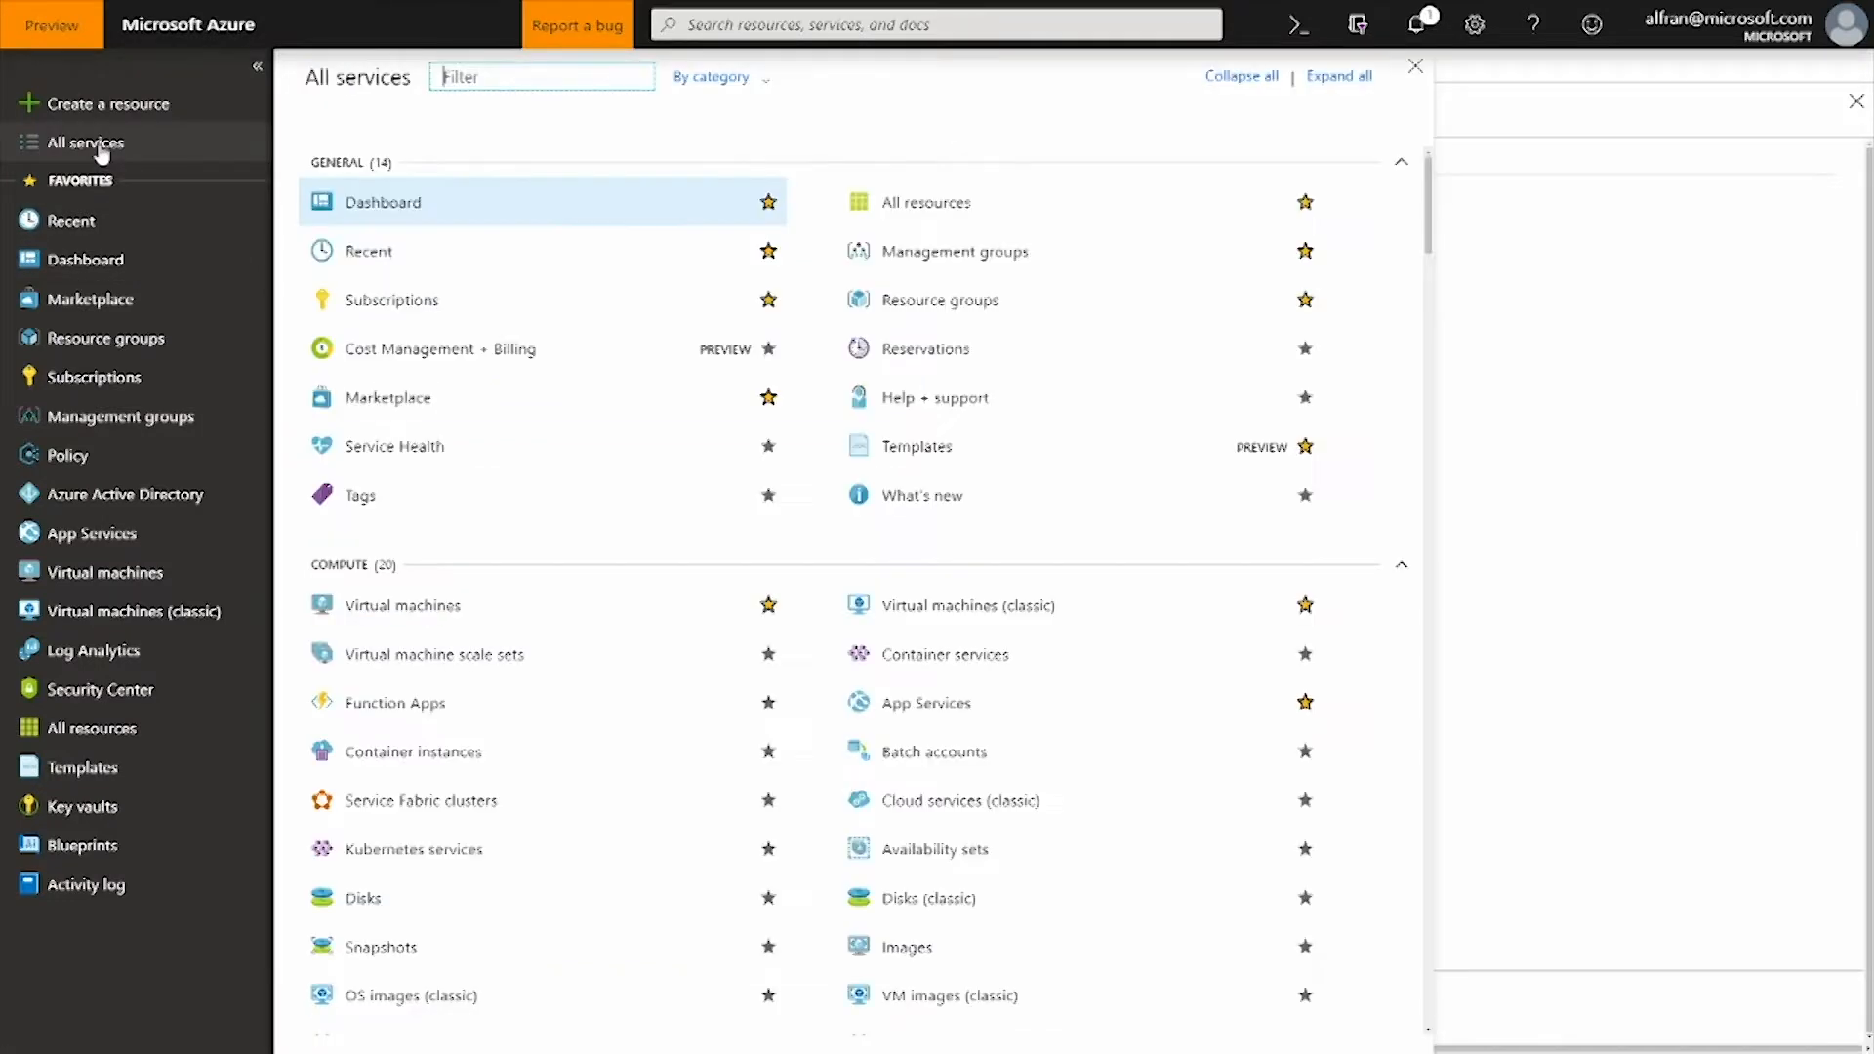
pyautogui.write('manage')
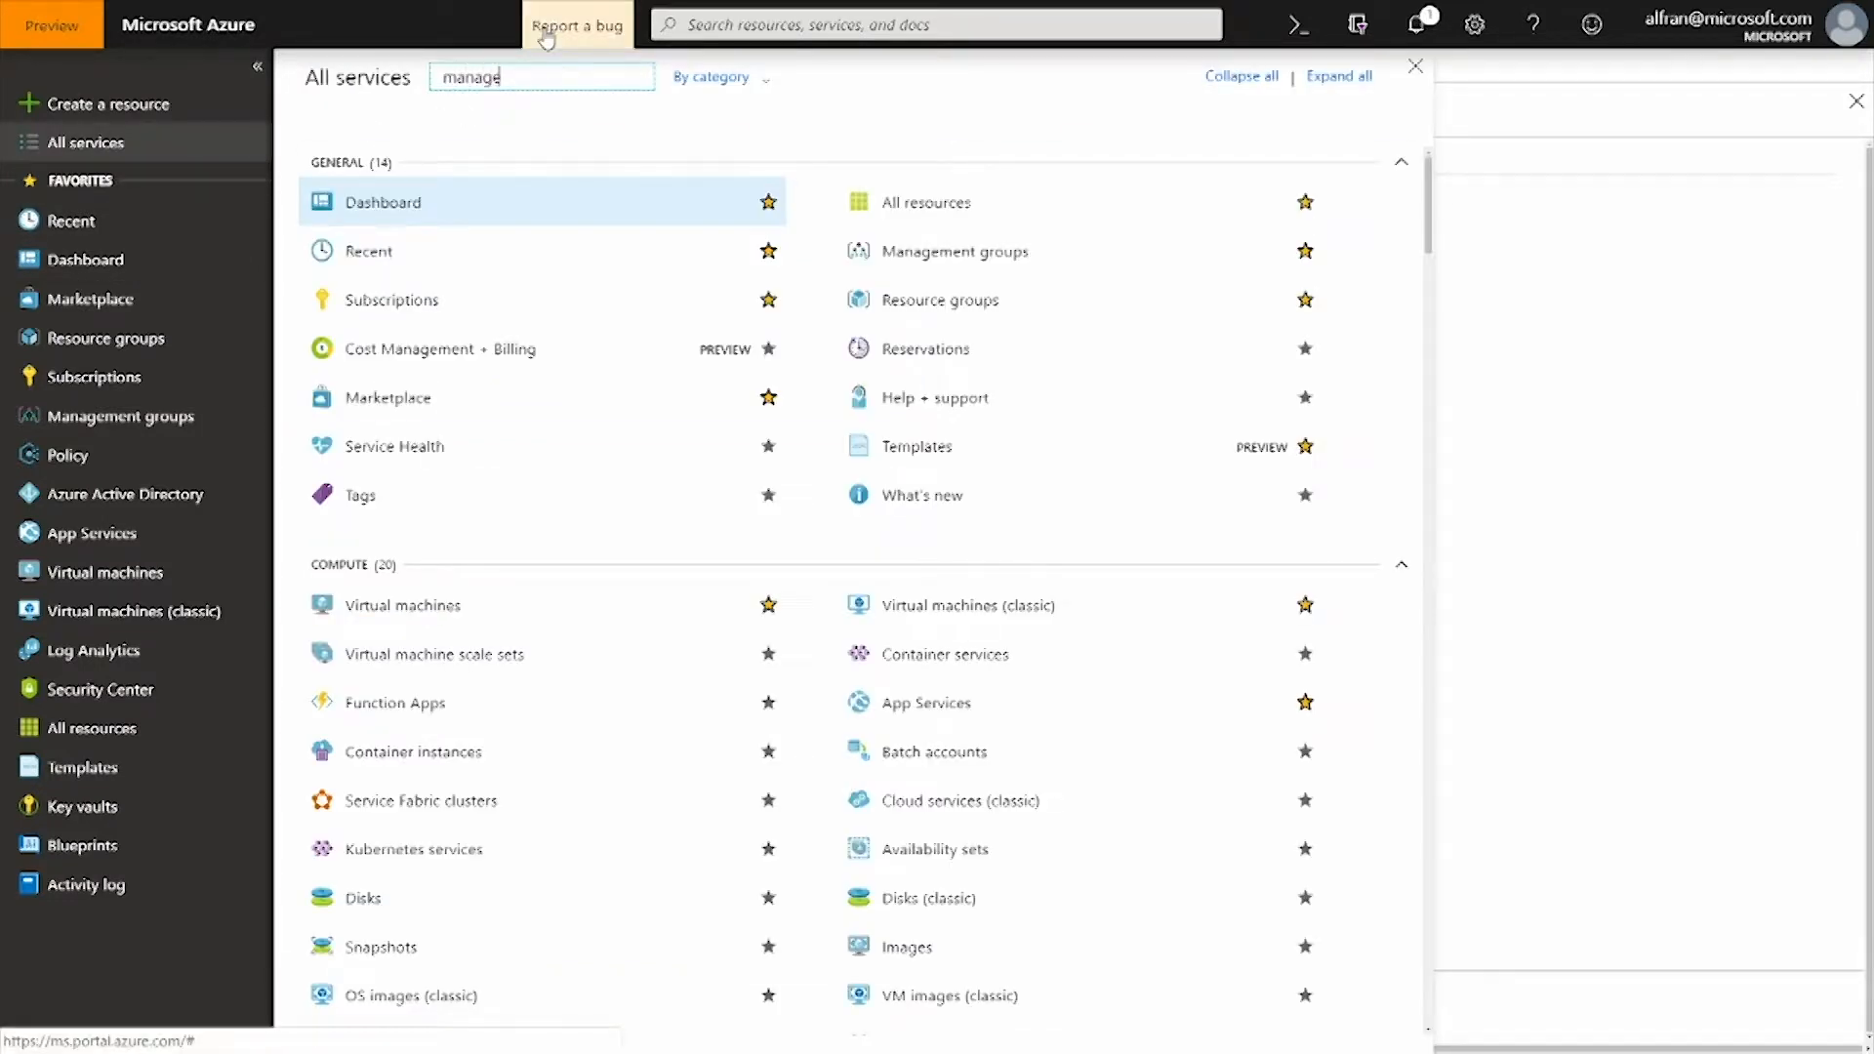
pyautogui.write('ment groups')
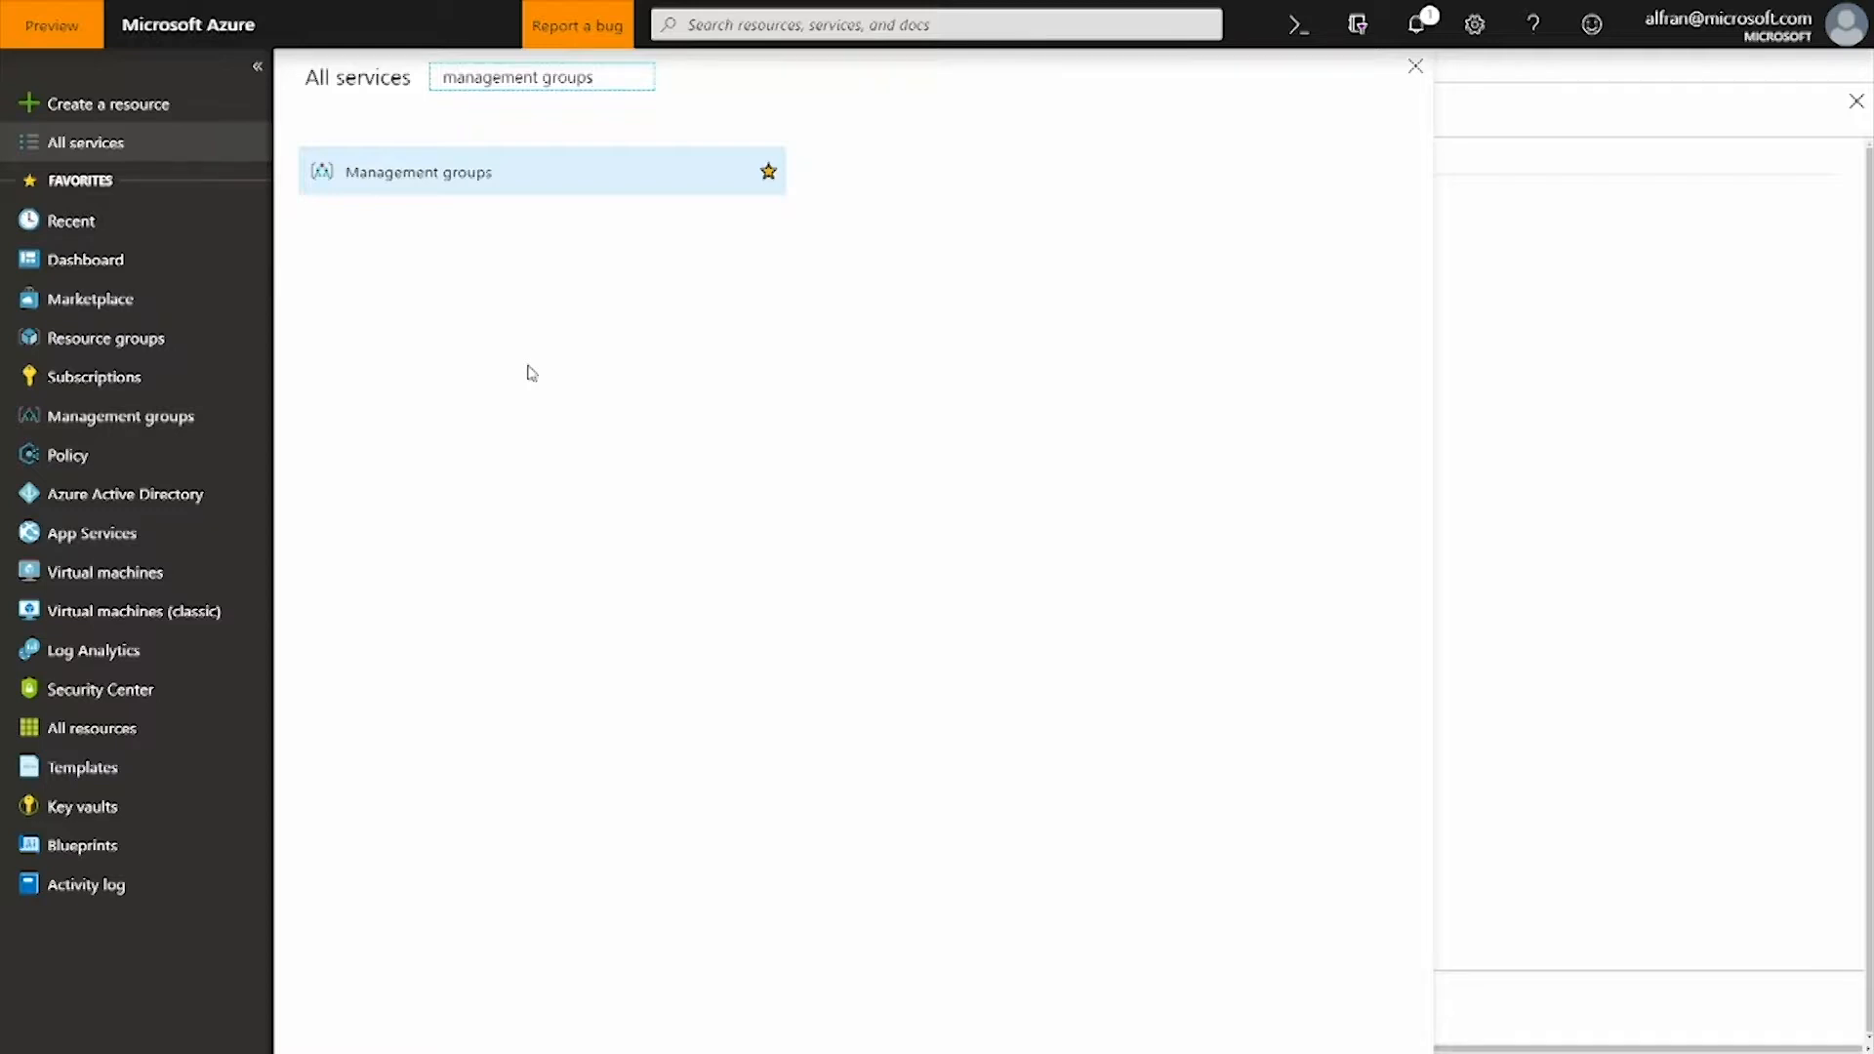
pyautogui.click(1414, 82)
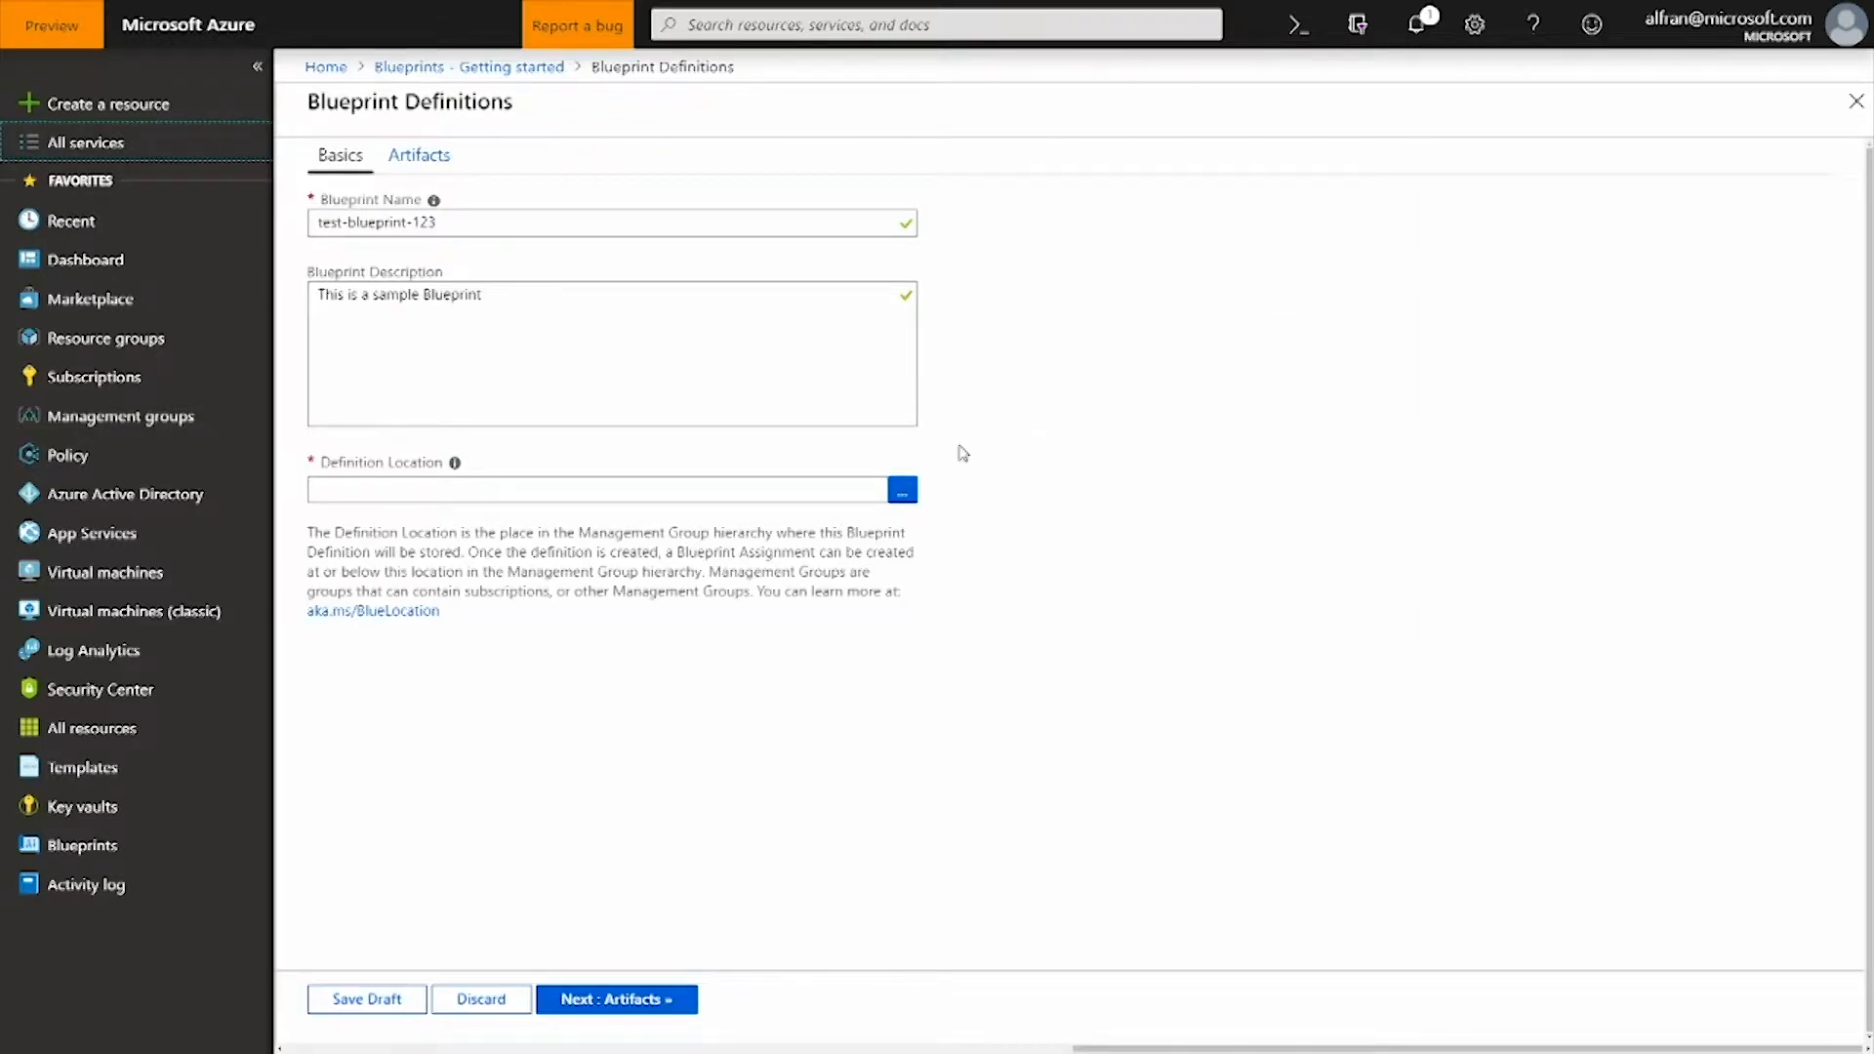
# Set the blueprint's definition location to the Azure Blueprint (AzBlueprint) management group.
pyautogui.click(903, 490)
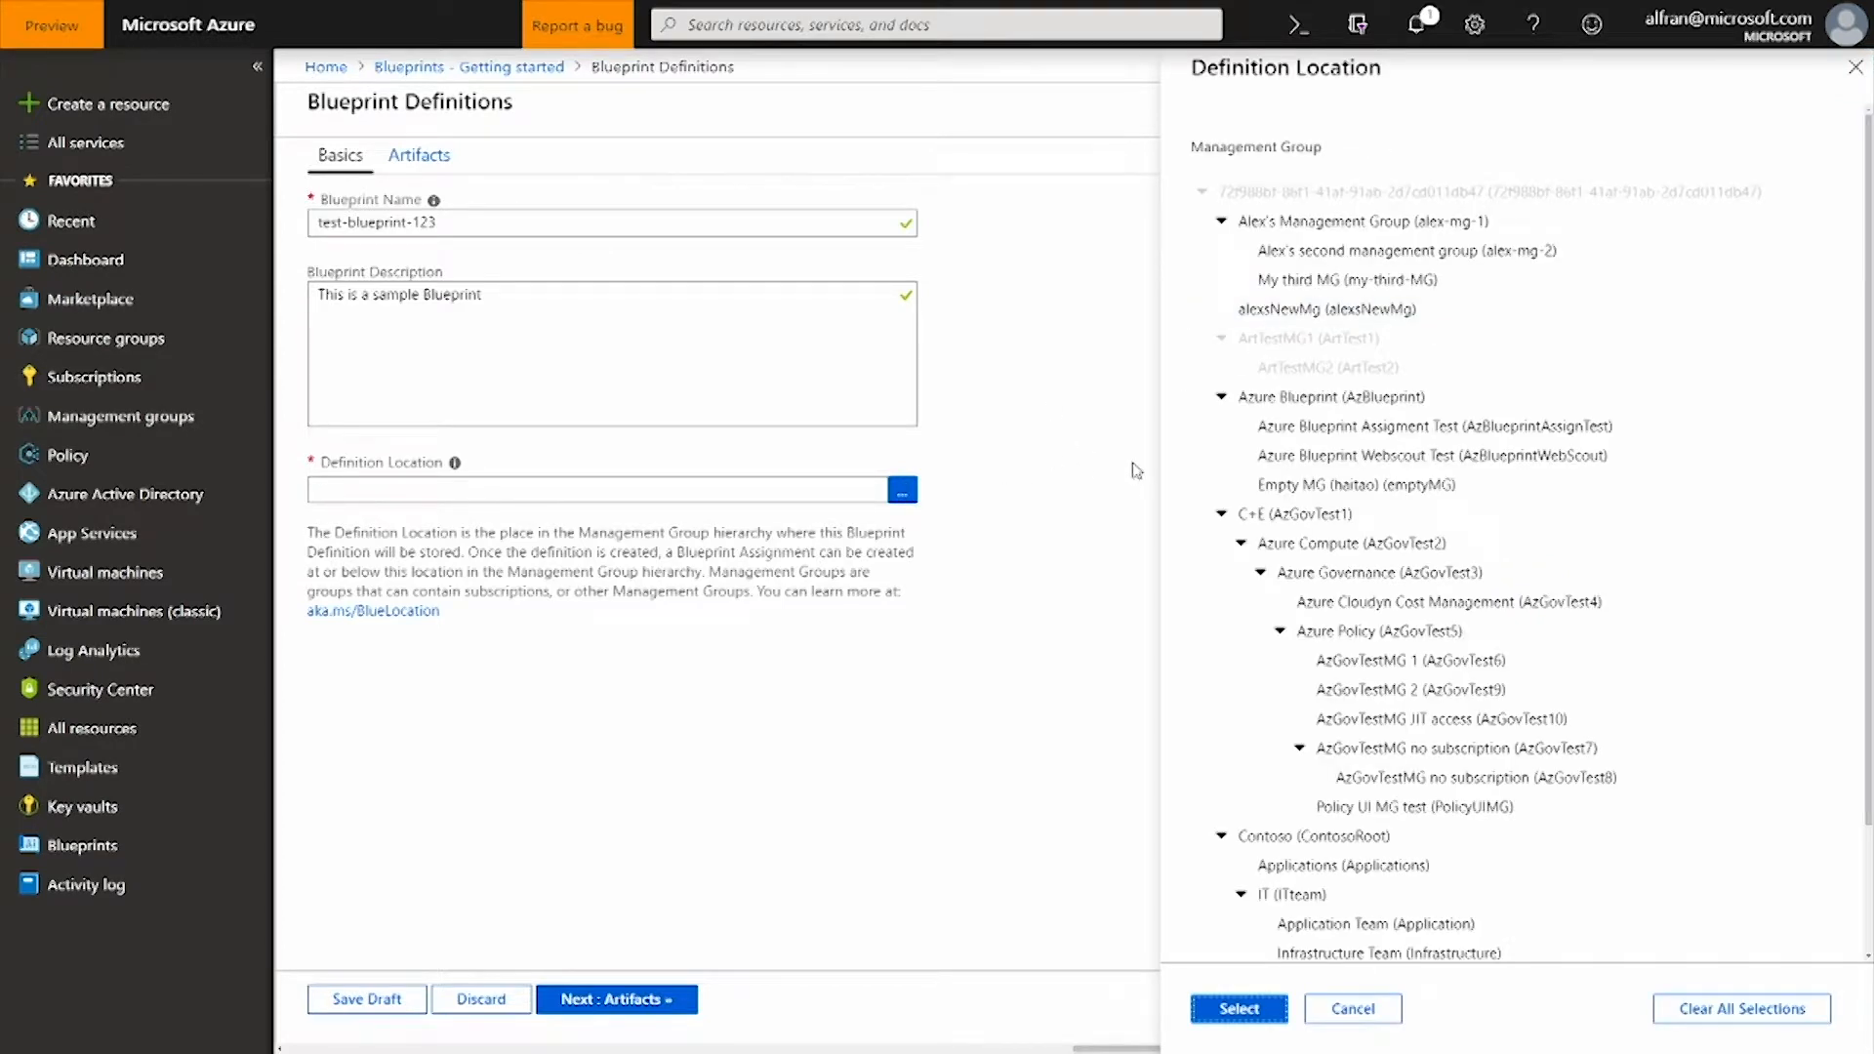
pyautogui.click(1337, 400)
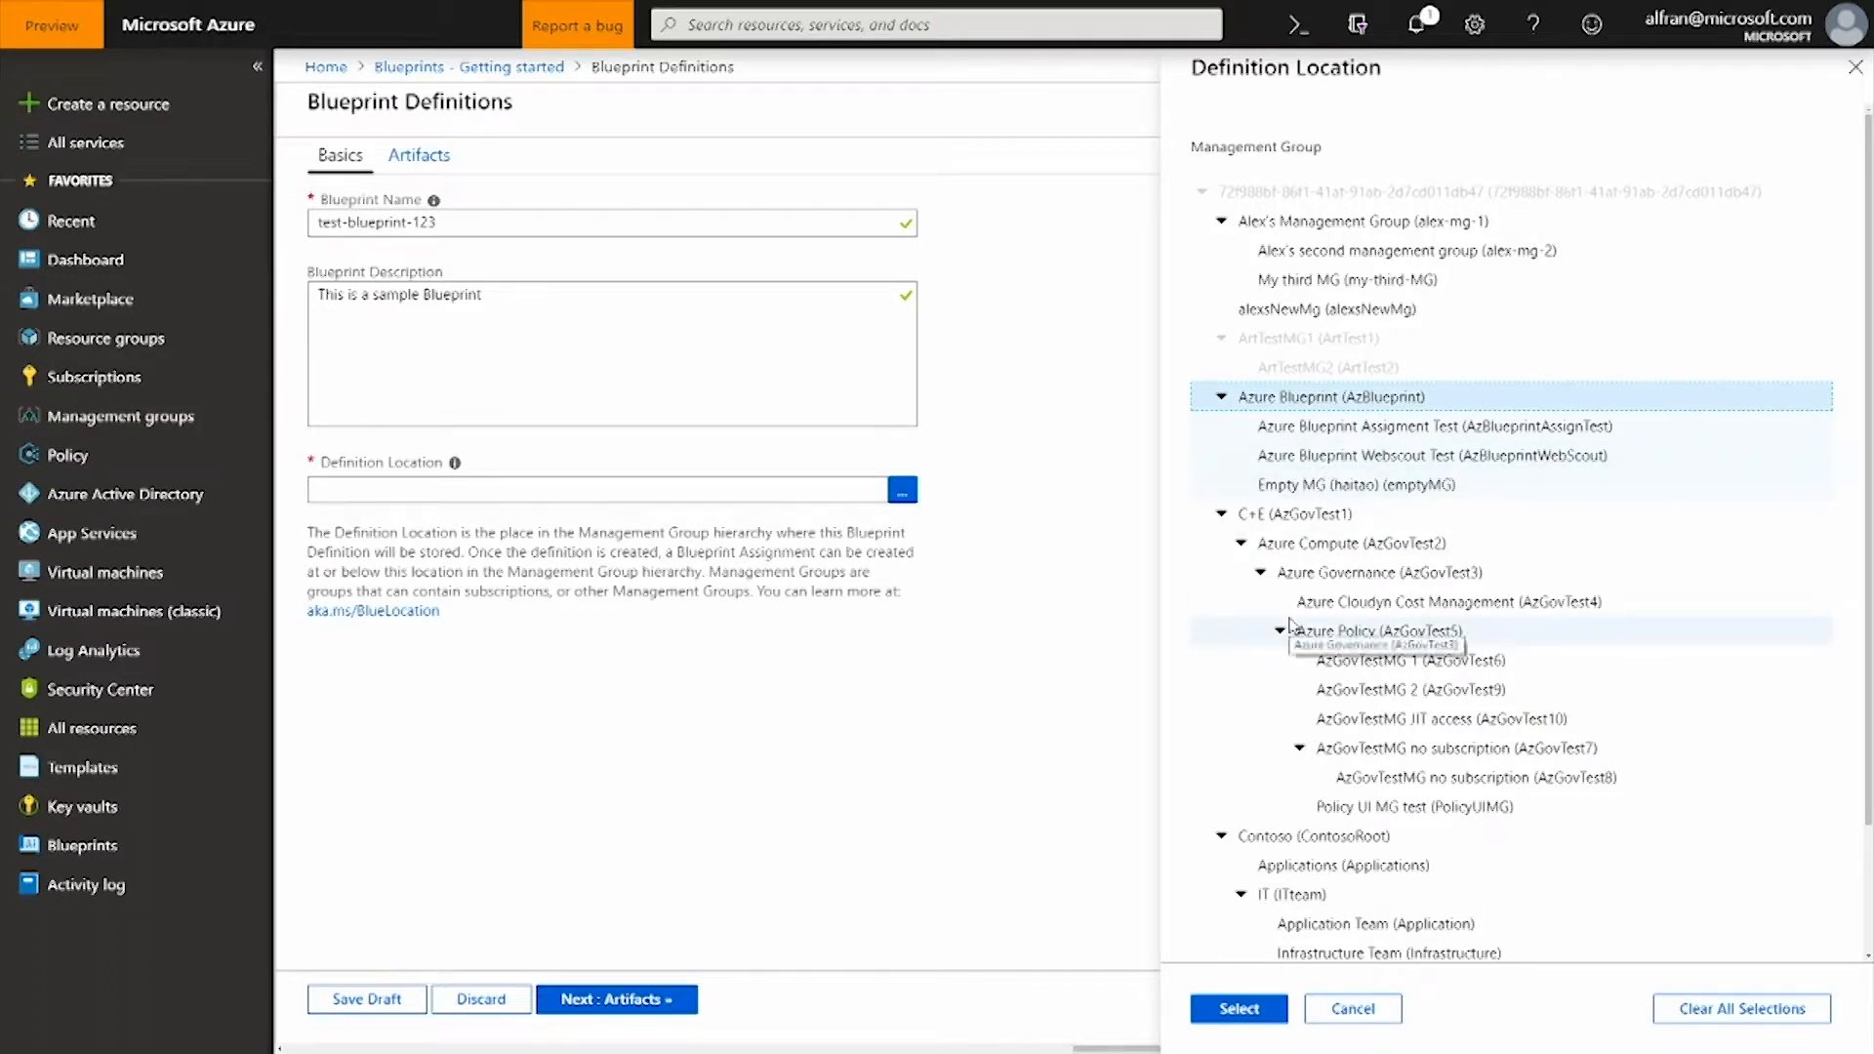
pyautogui.click(1238, 1008)
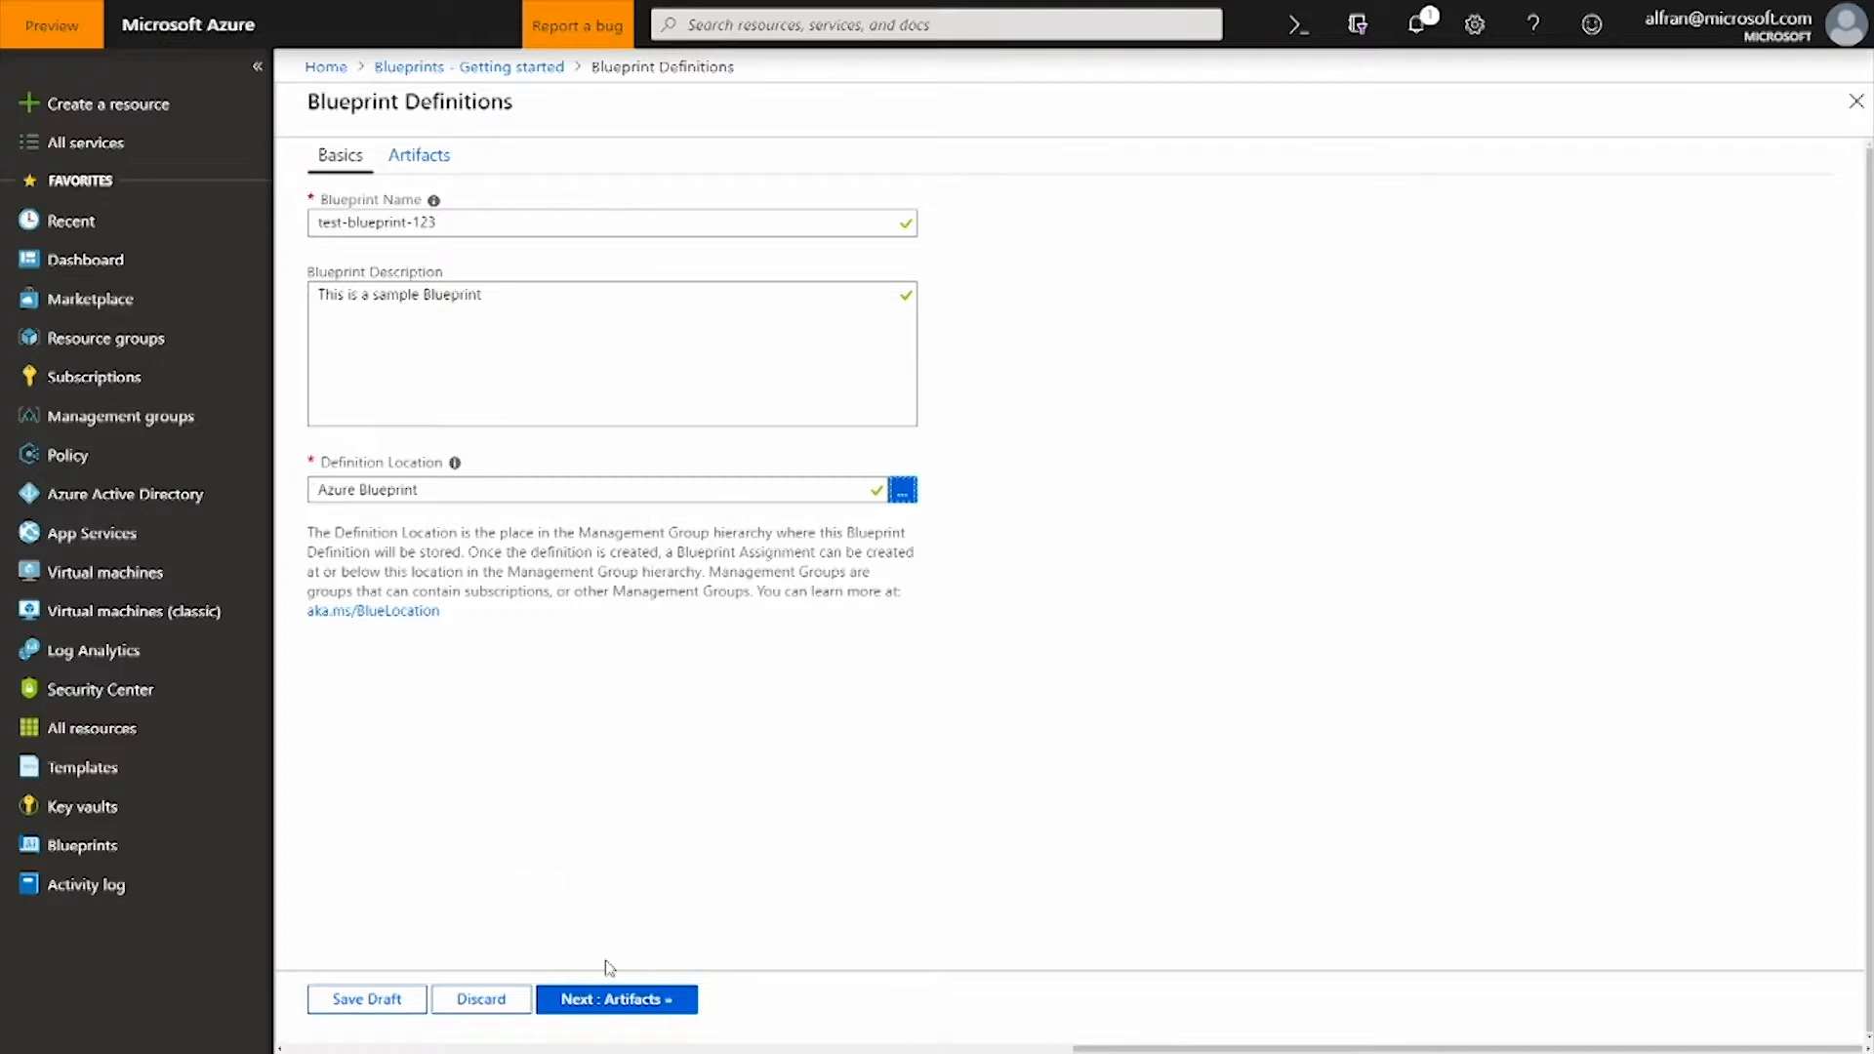
# Add a Resource Group artifact under the subscription with its location fixed to East US and its name left for assignment time.
pyautogui.click(626, 1006)
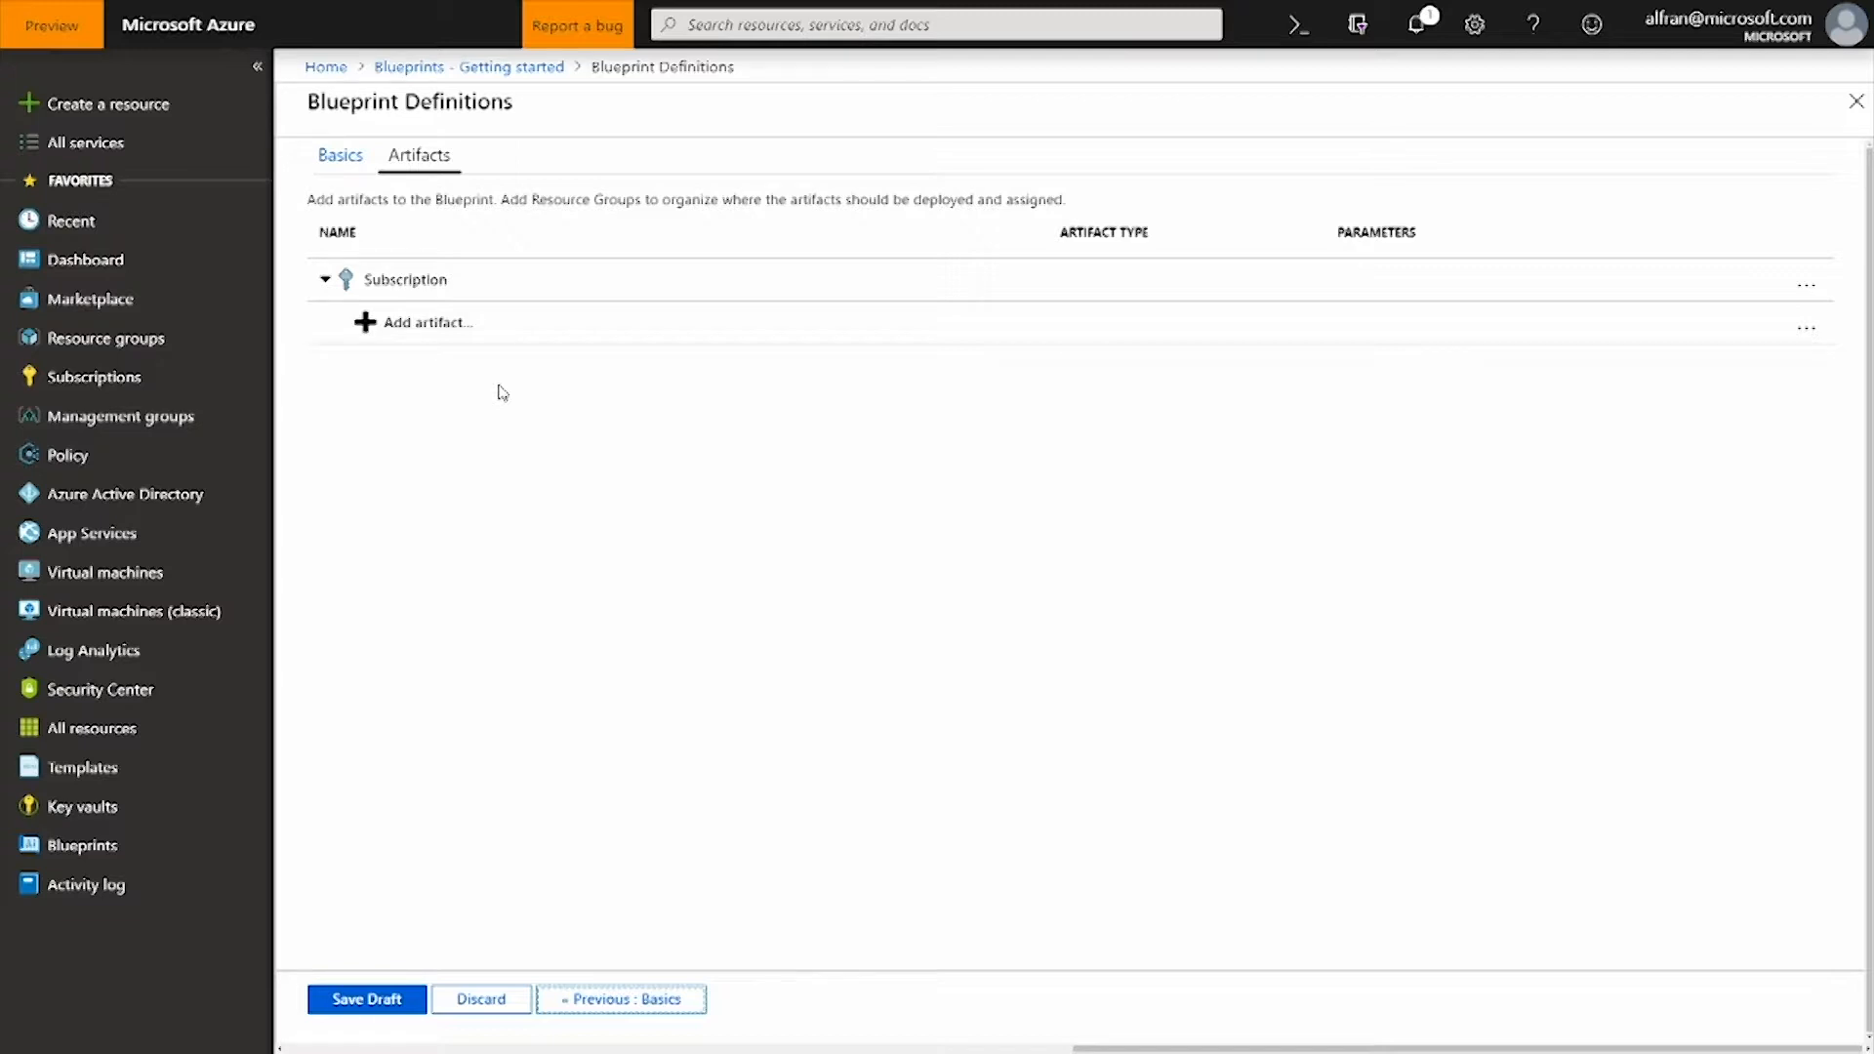
pyautogui.click(436, 339)
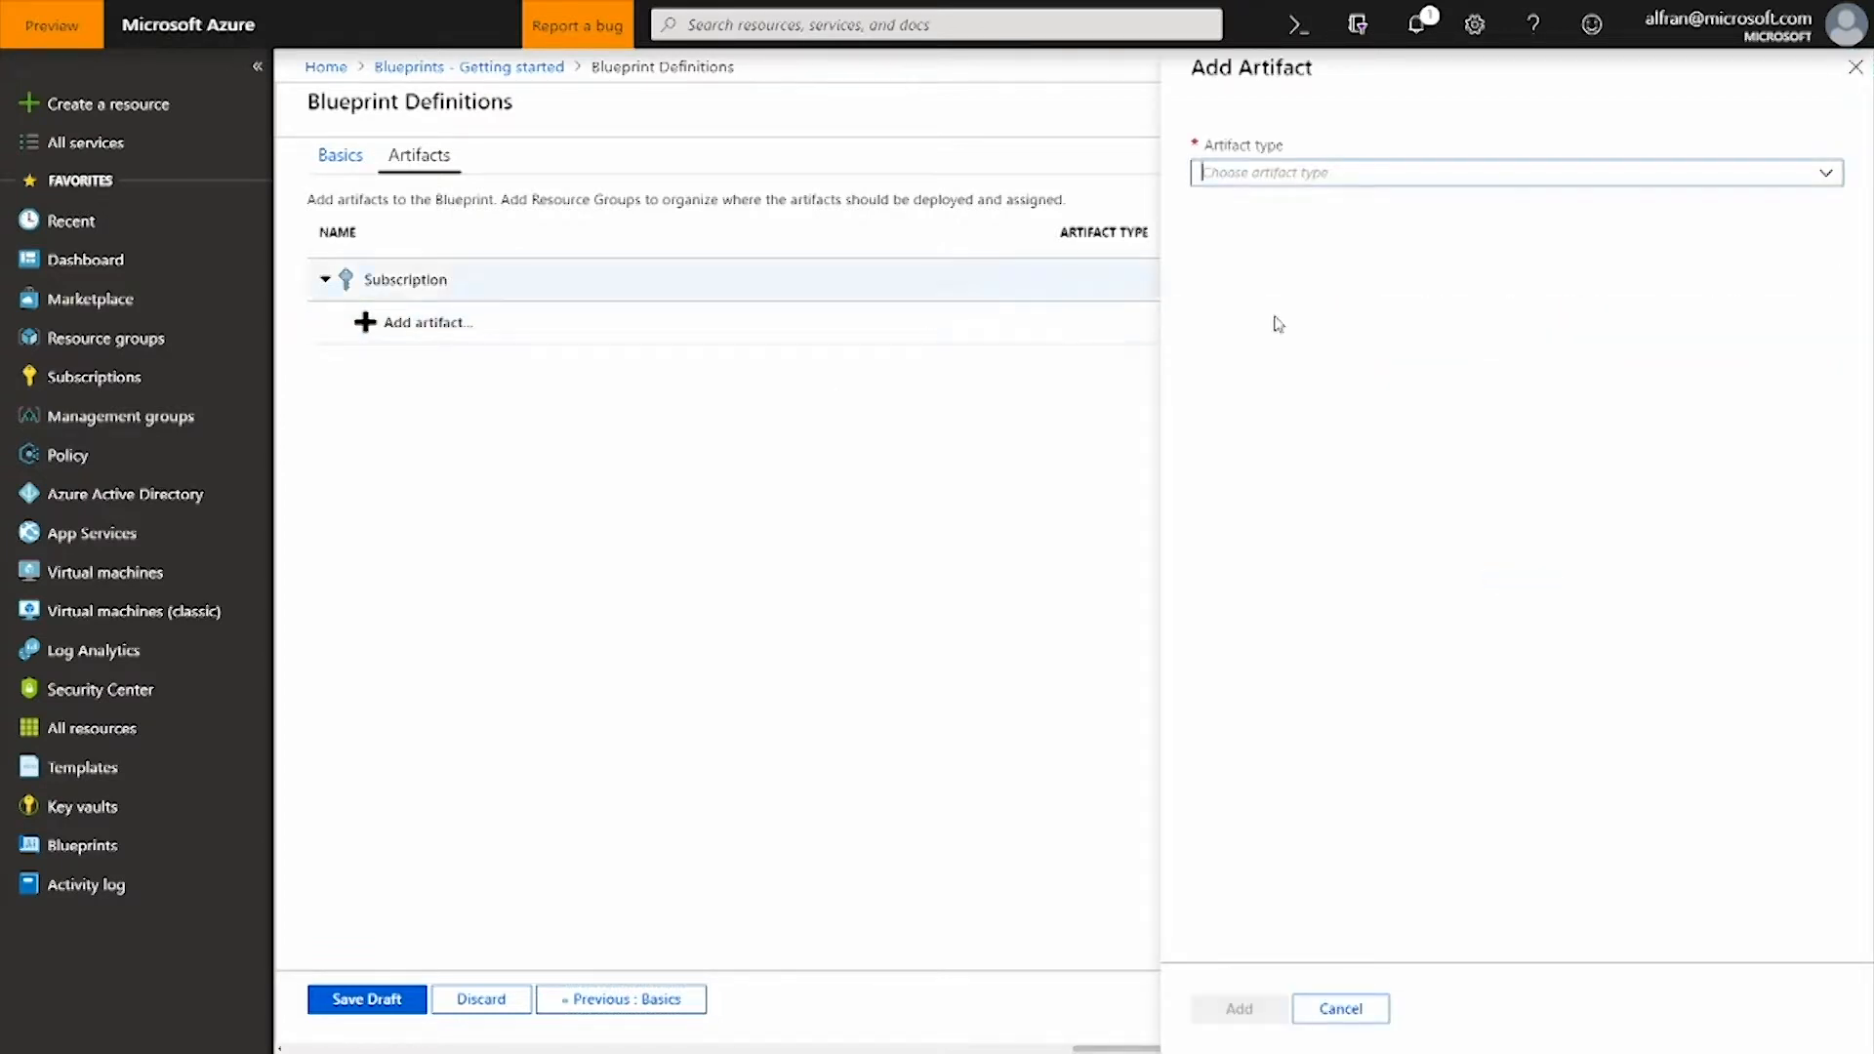
pyautogui.click(1826, 174)
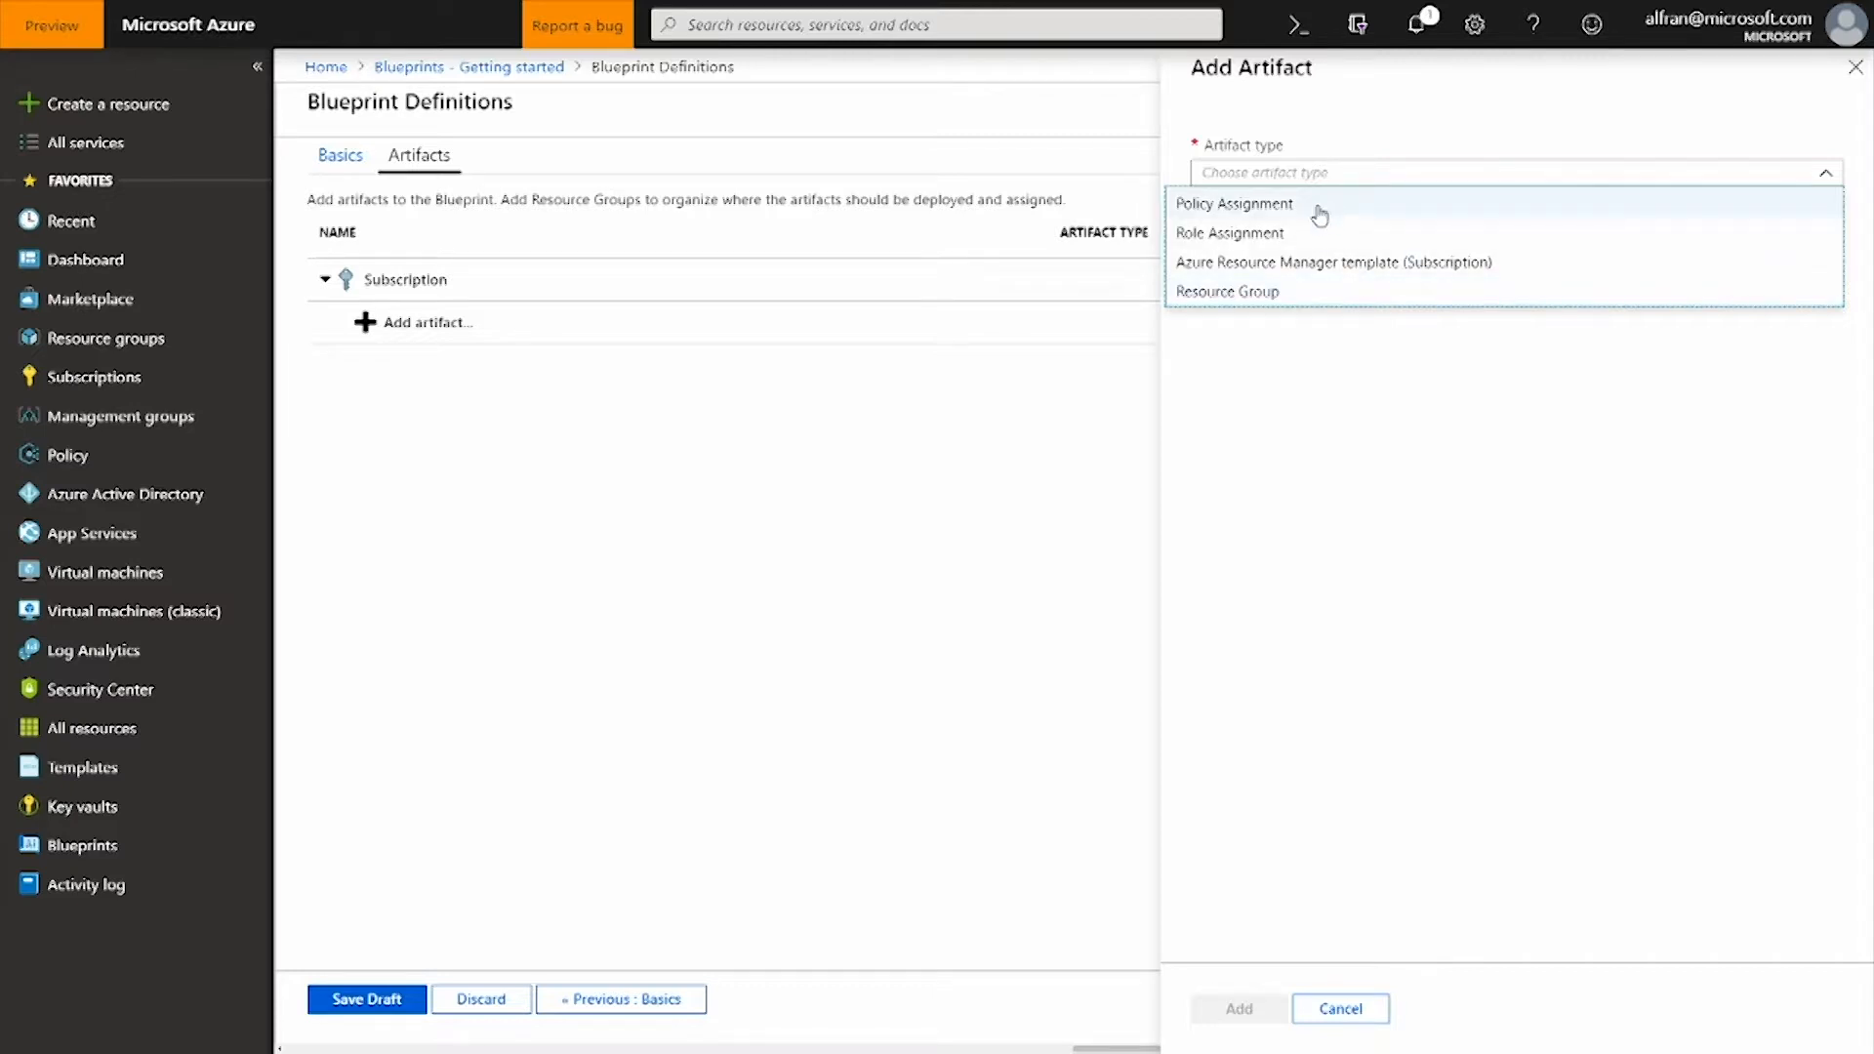
pyautogui.click(1316, 290)
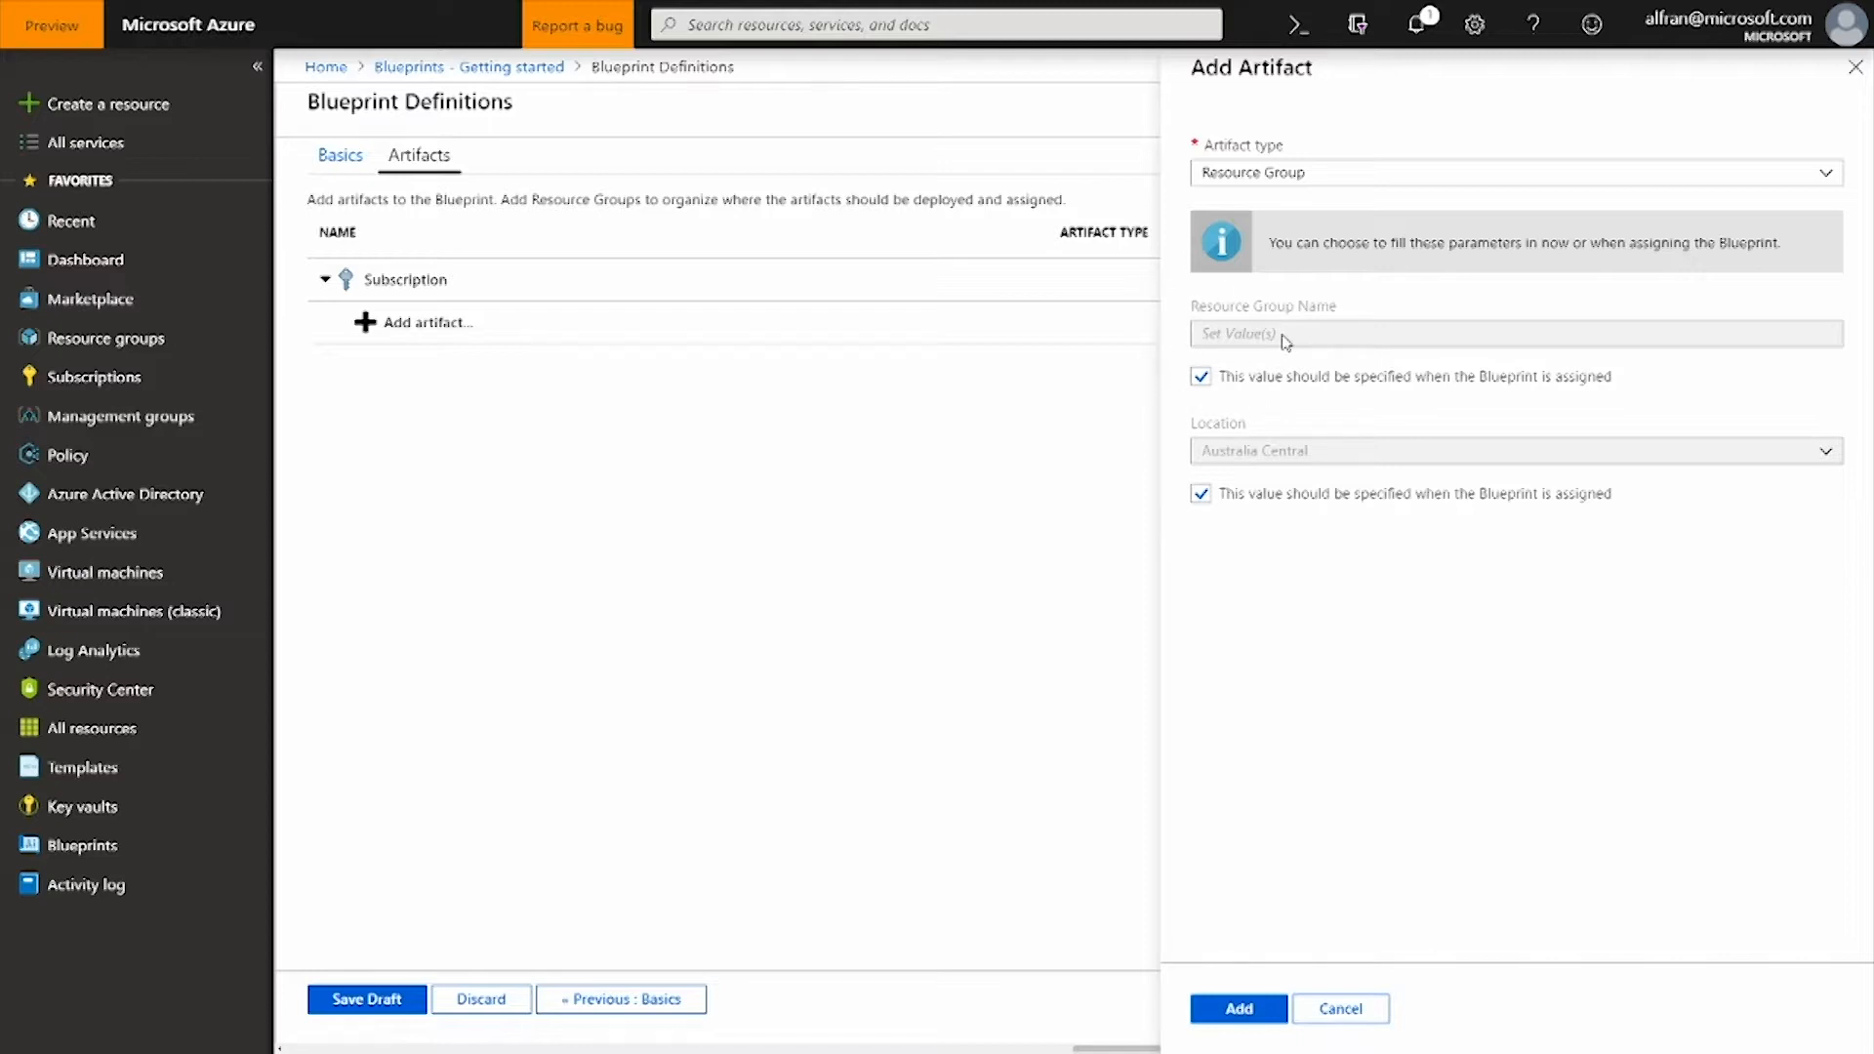
pyautogui.click(1203, 497)
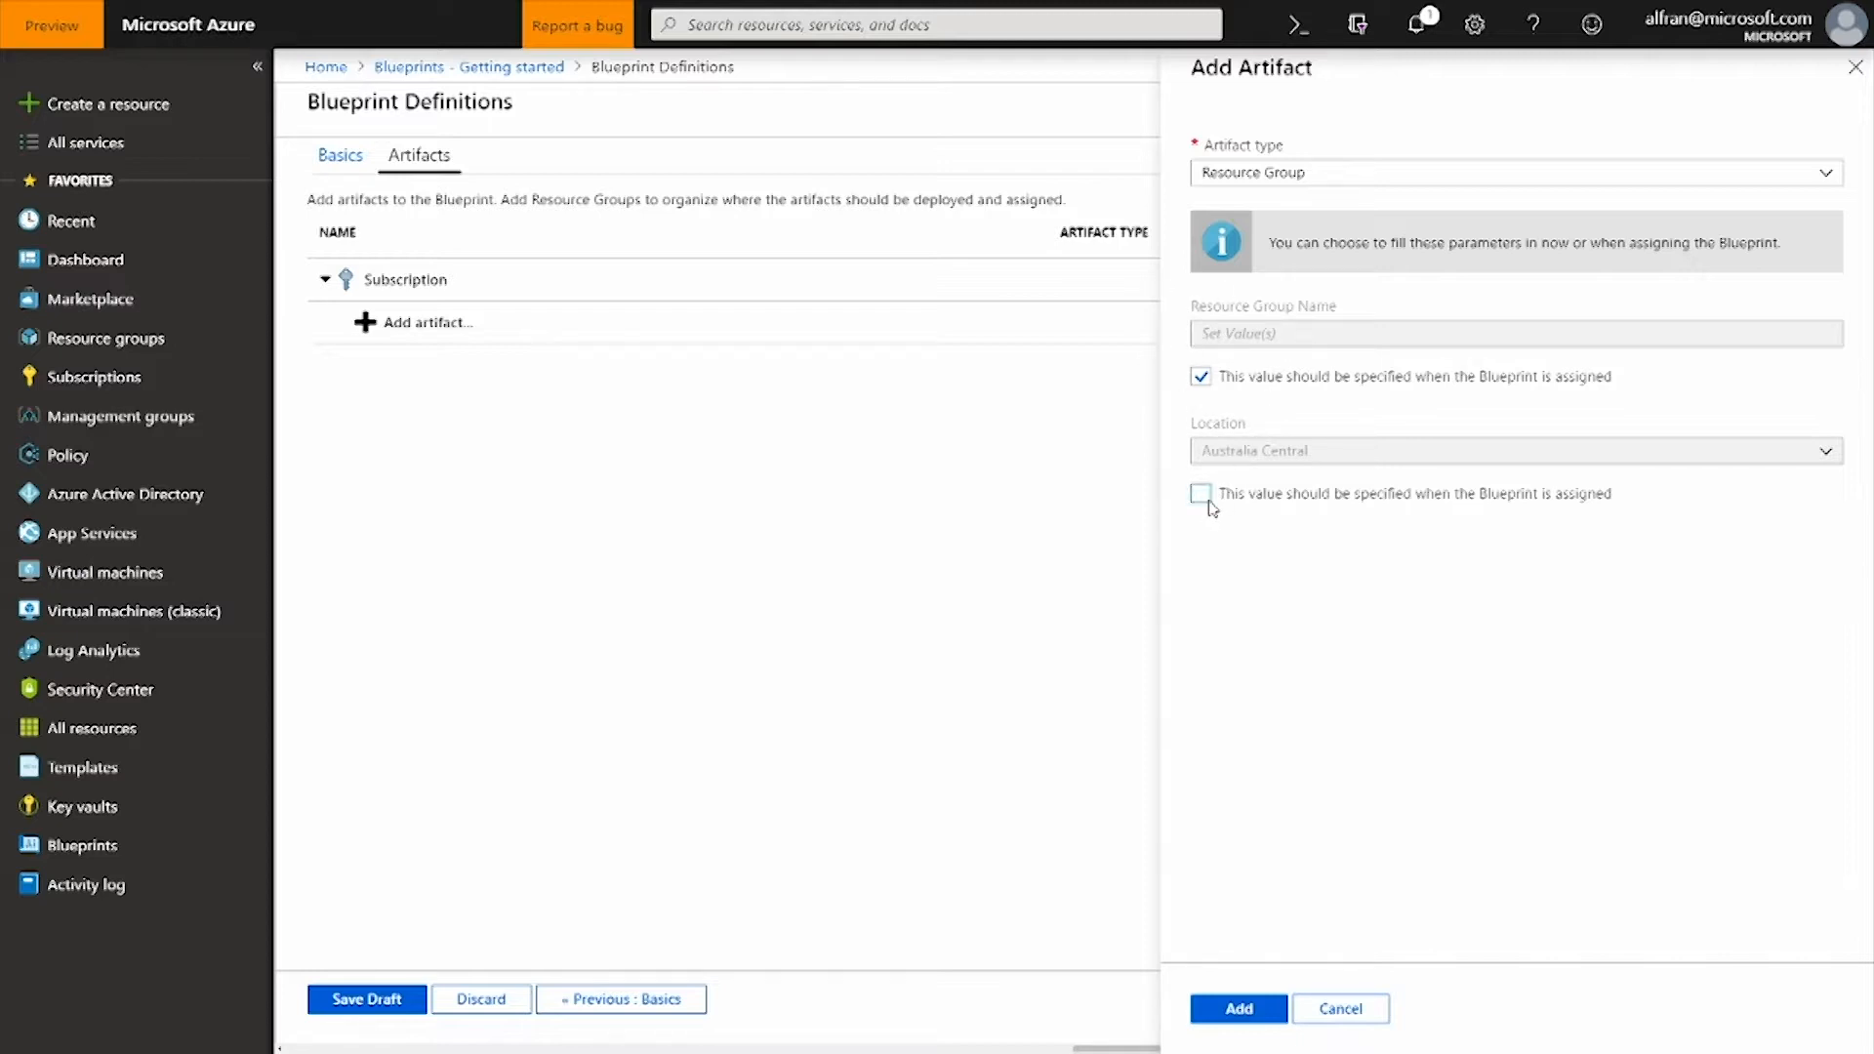
pyautogui.click(1383, 463)
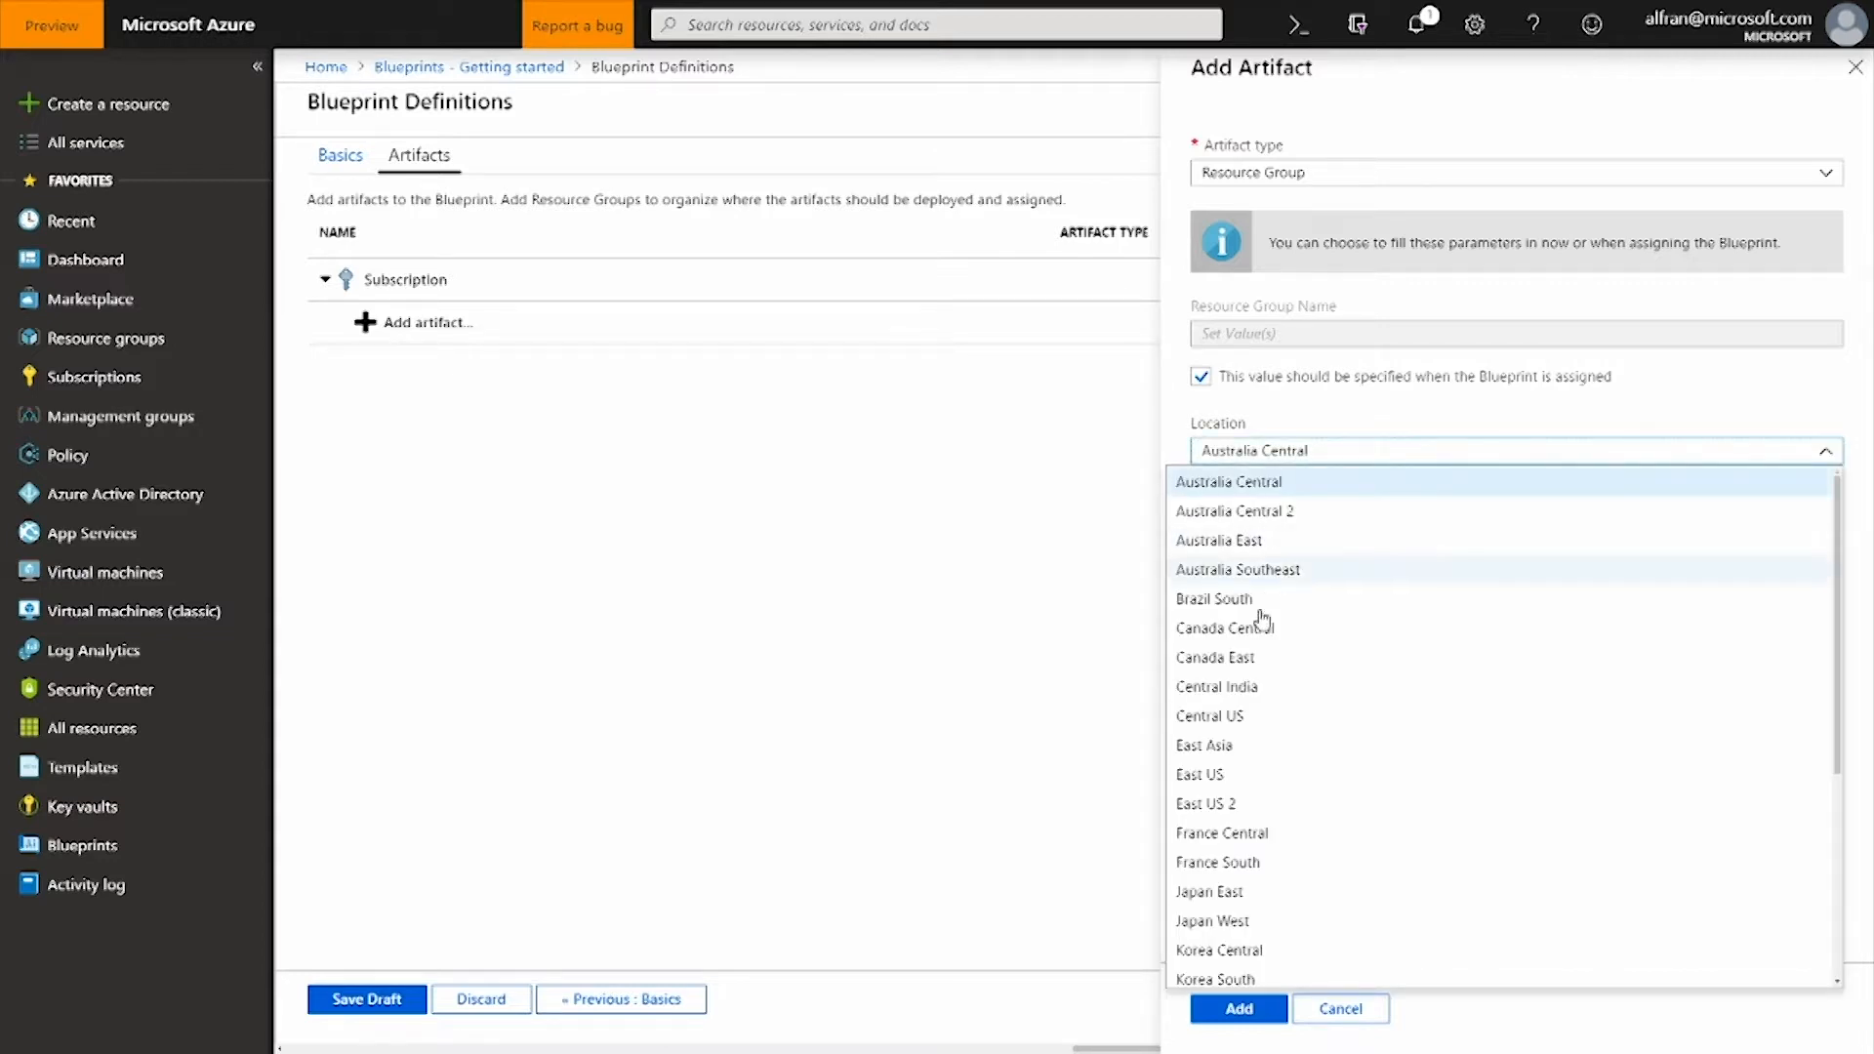
pyautogui.click(1211, 781)
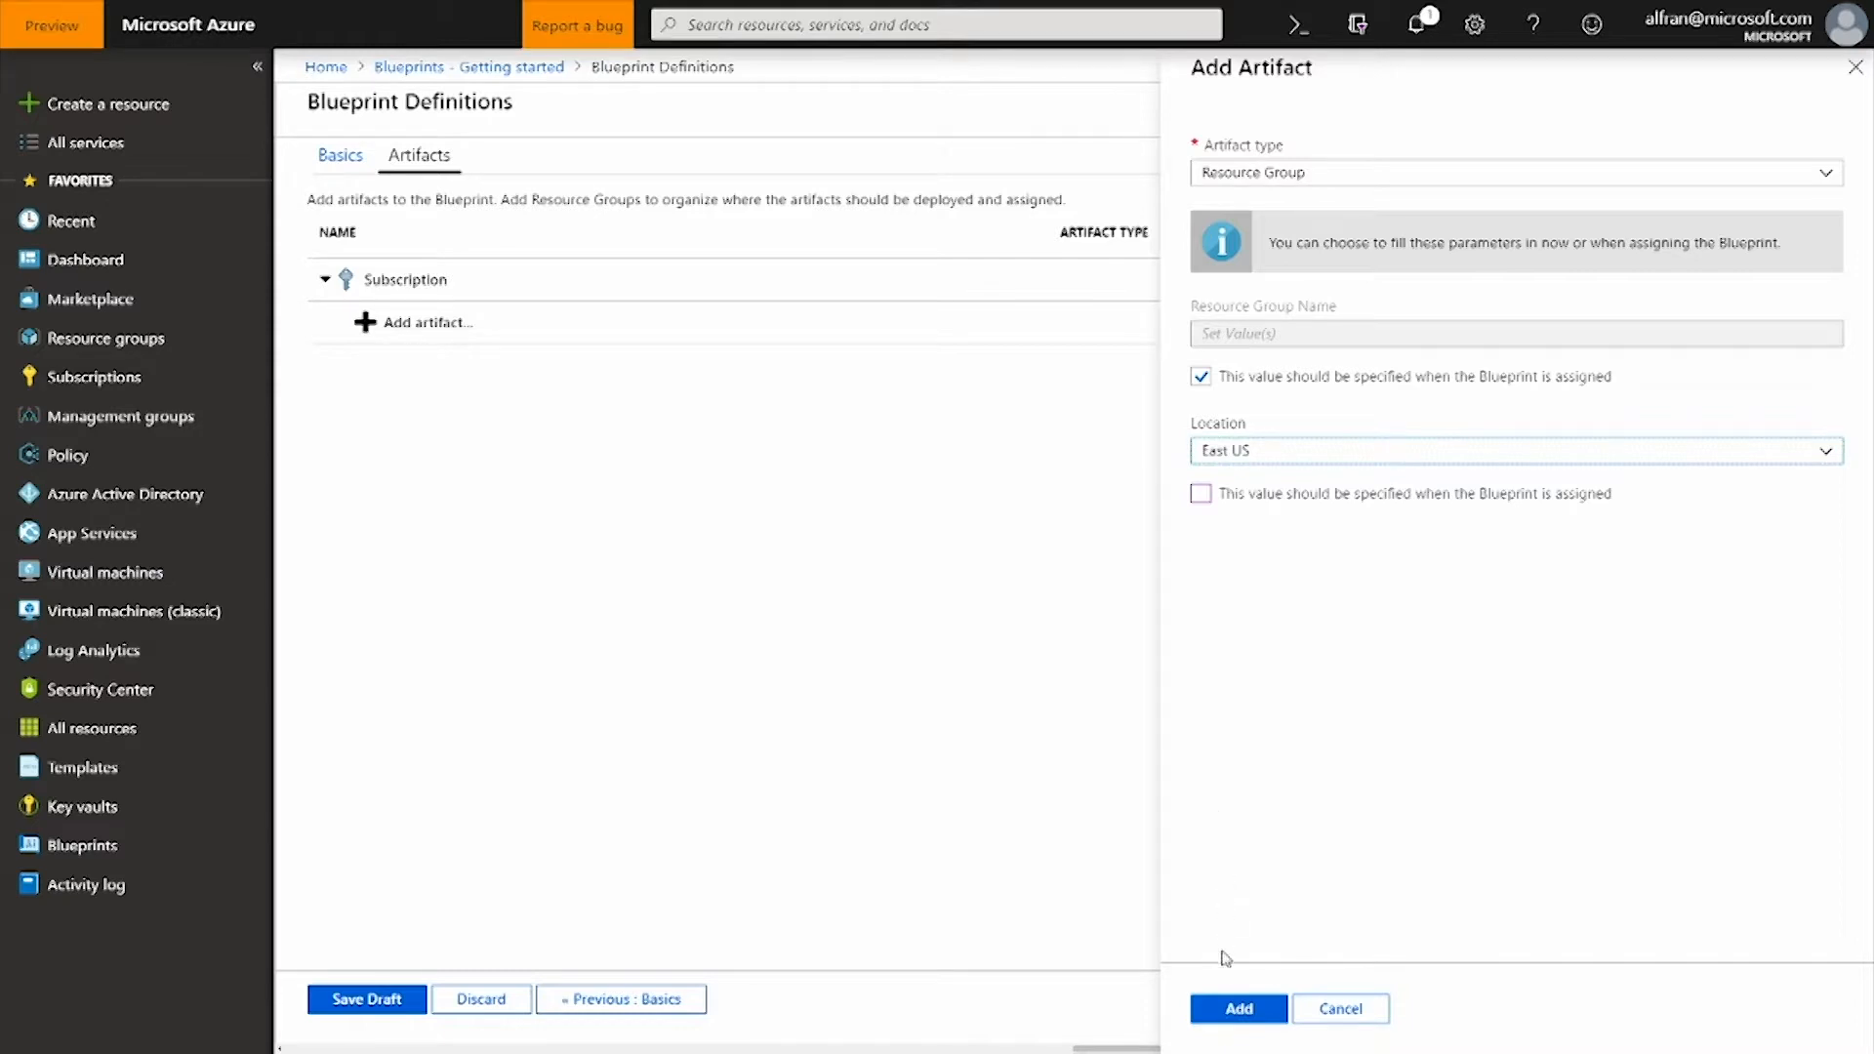
pyautogui.click(1239, 1009)
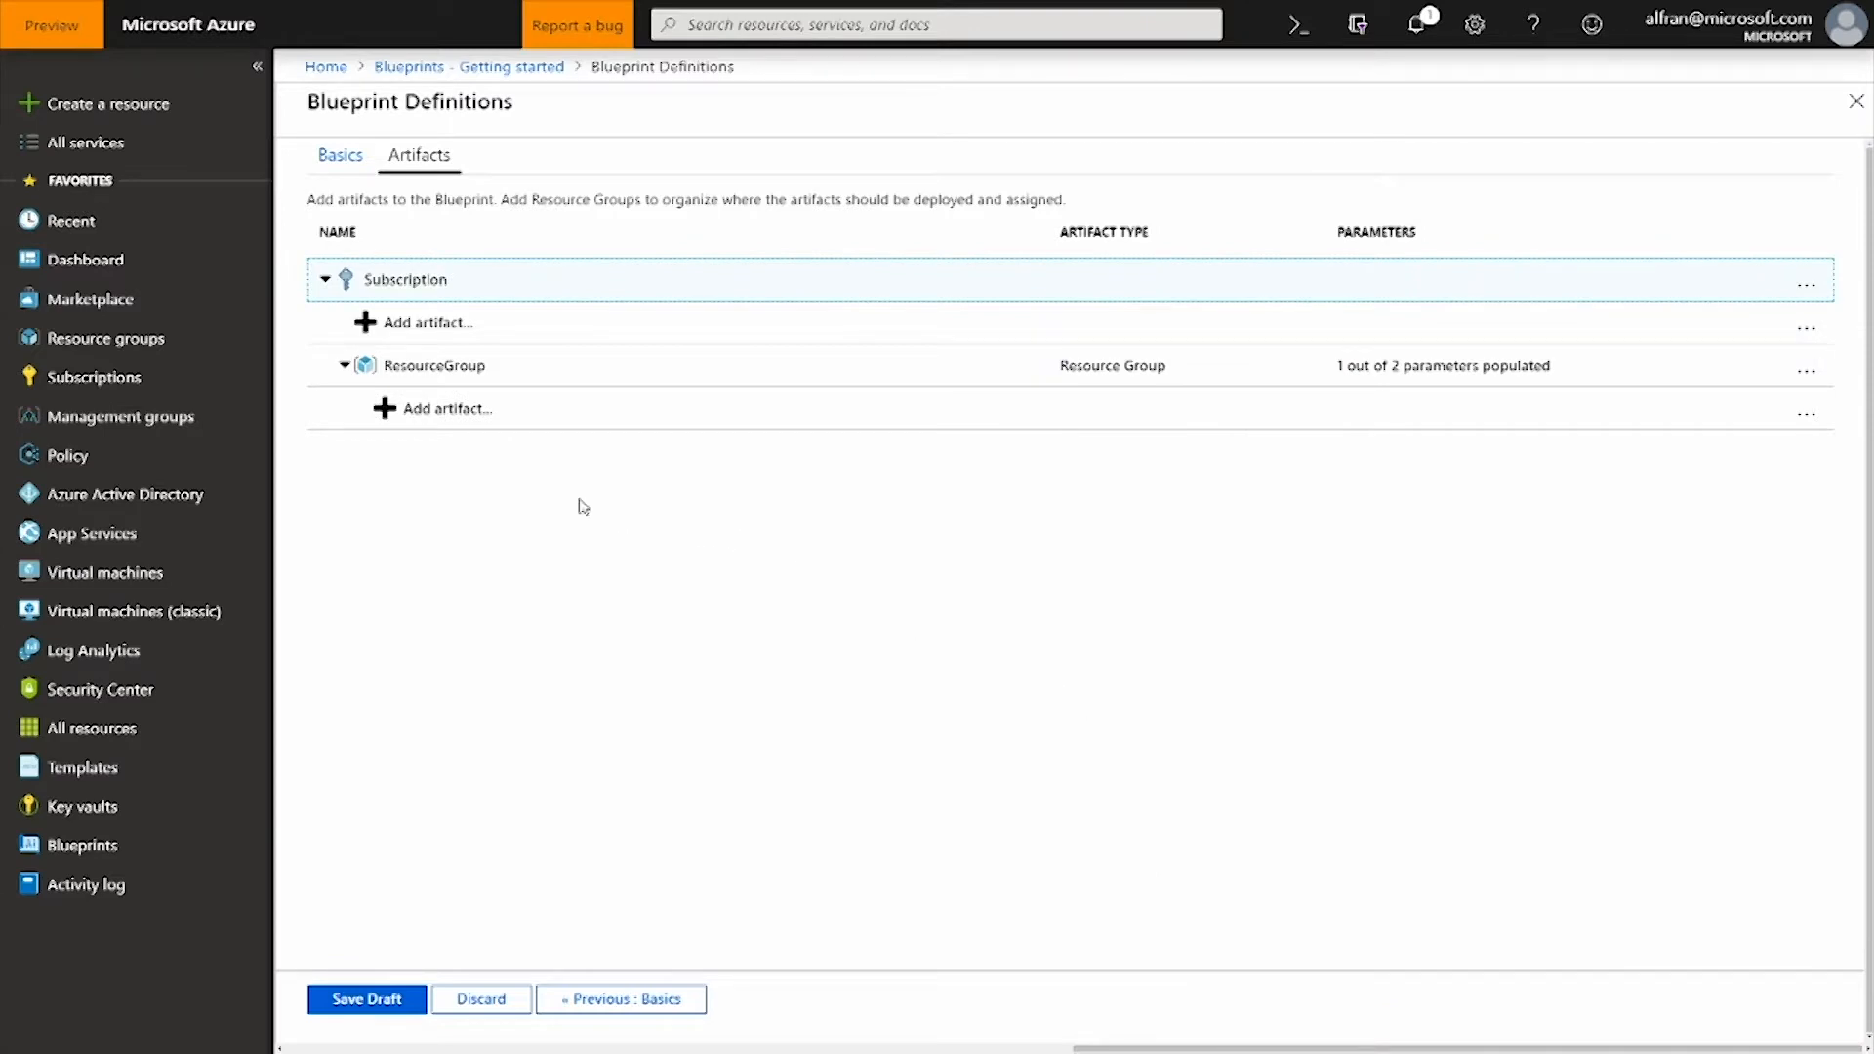
# Add a Policy Assignment artifact to the resource group using the "Audit VMs that do not use managed disks" policy.
pyautogui.click(455, 429)
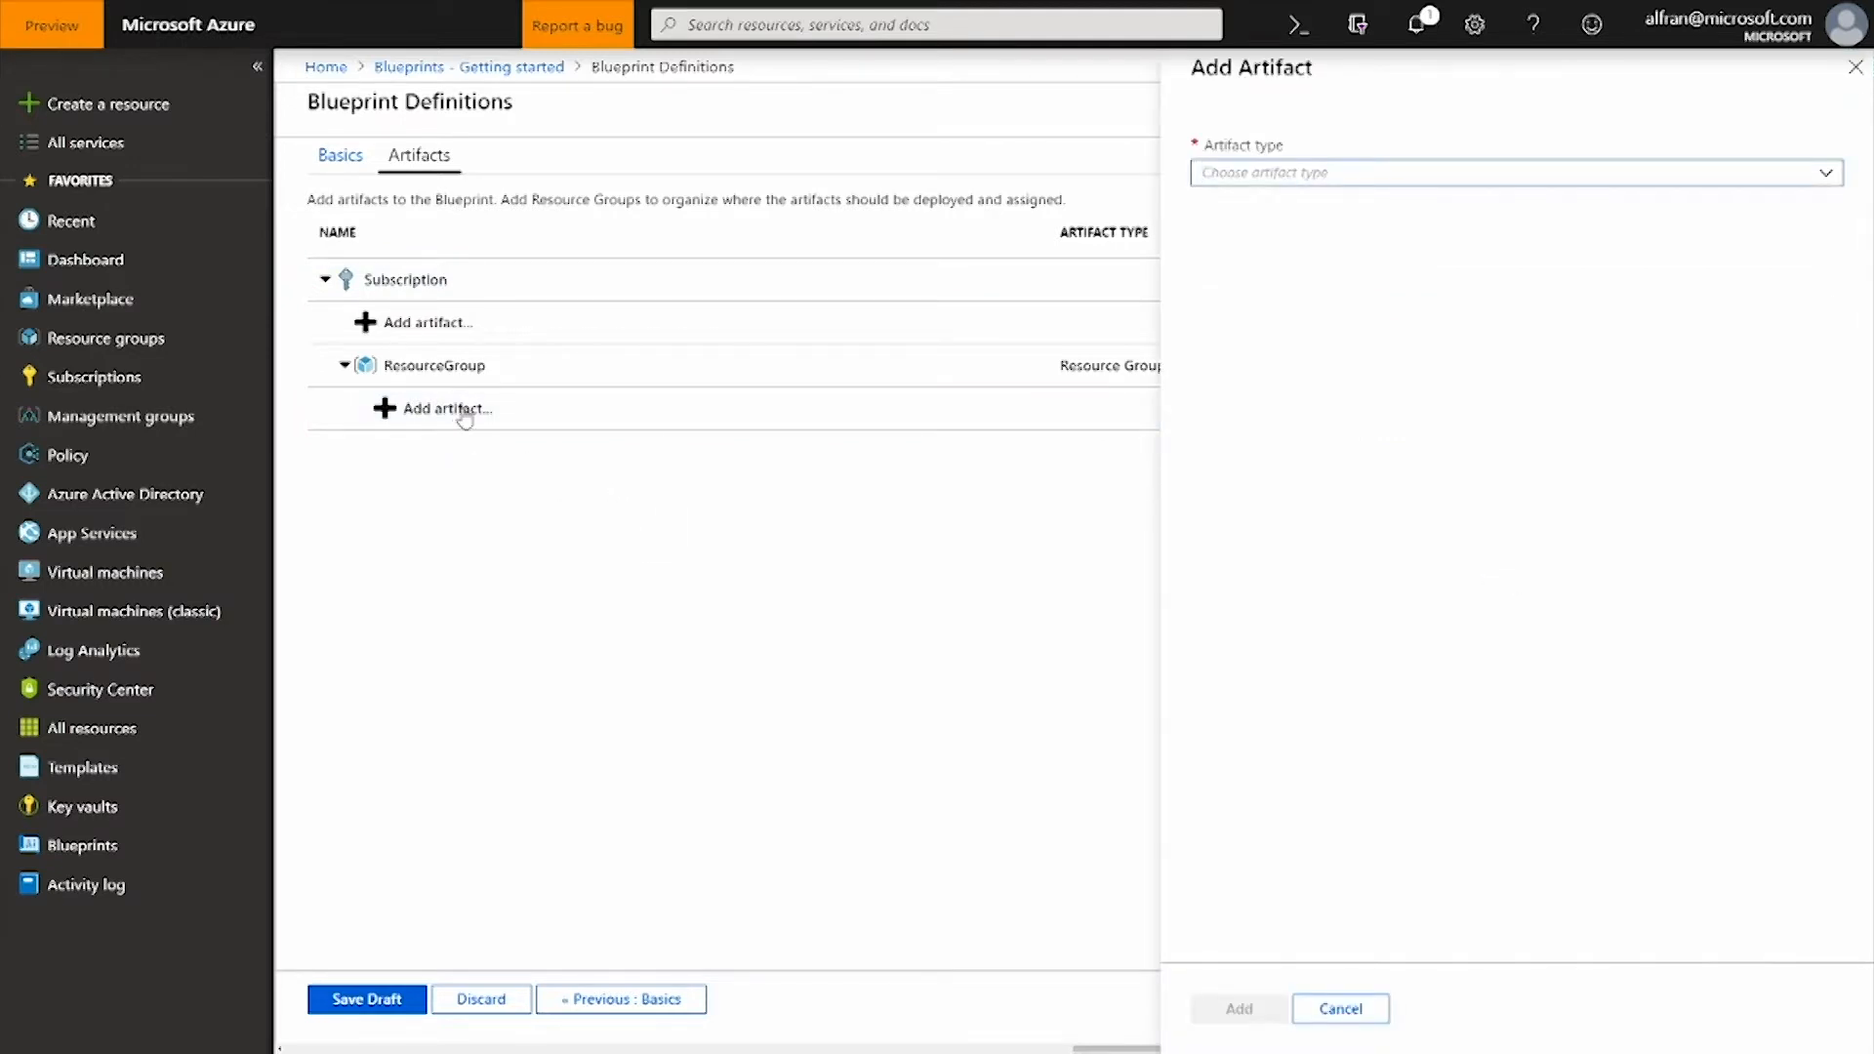
pyautogui.click(1831, 178)
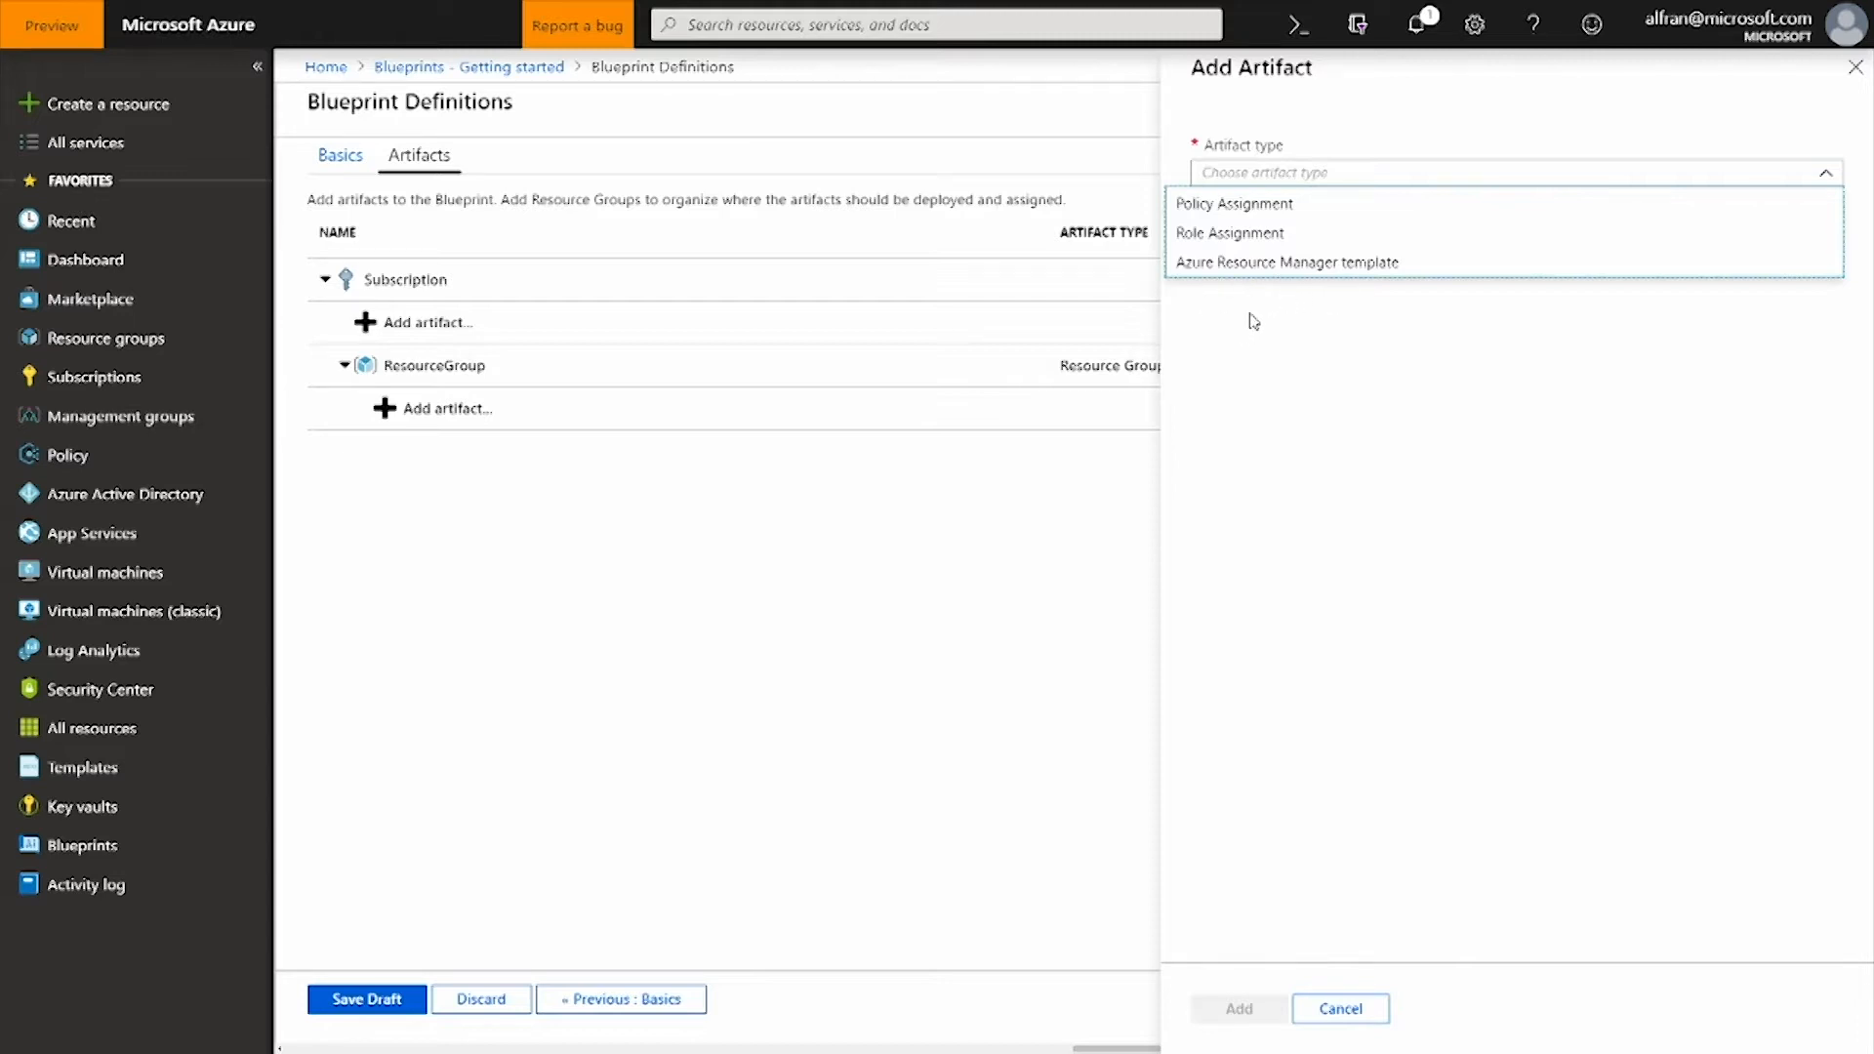
pyautogui.click(1227, 207)
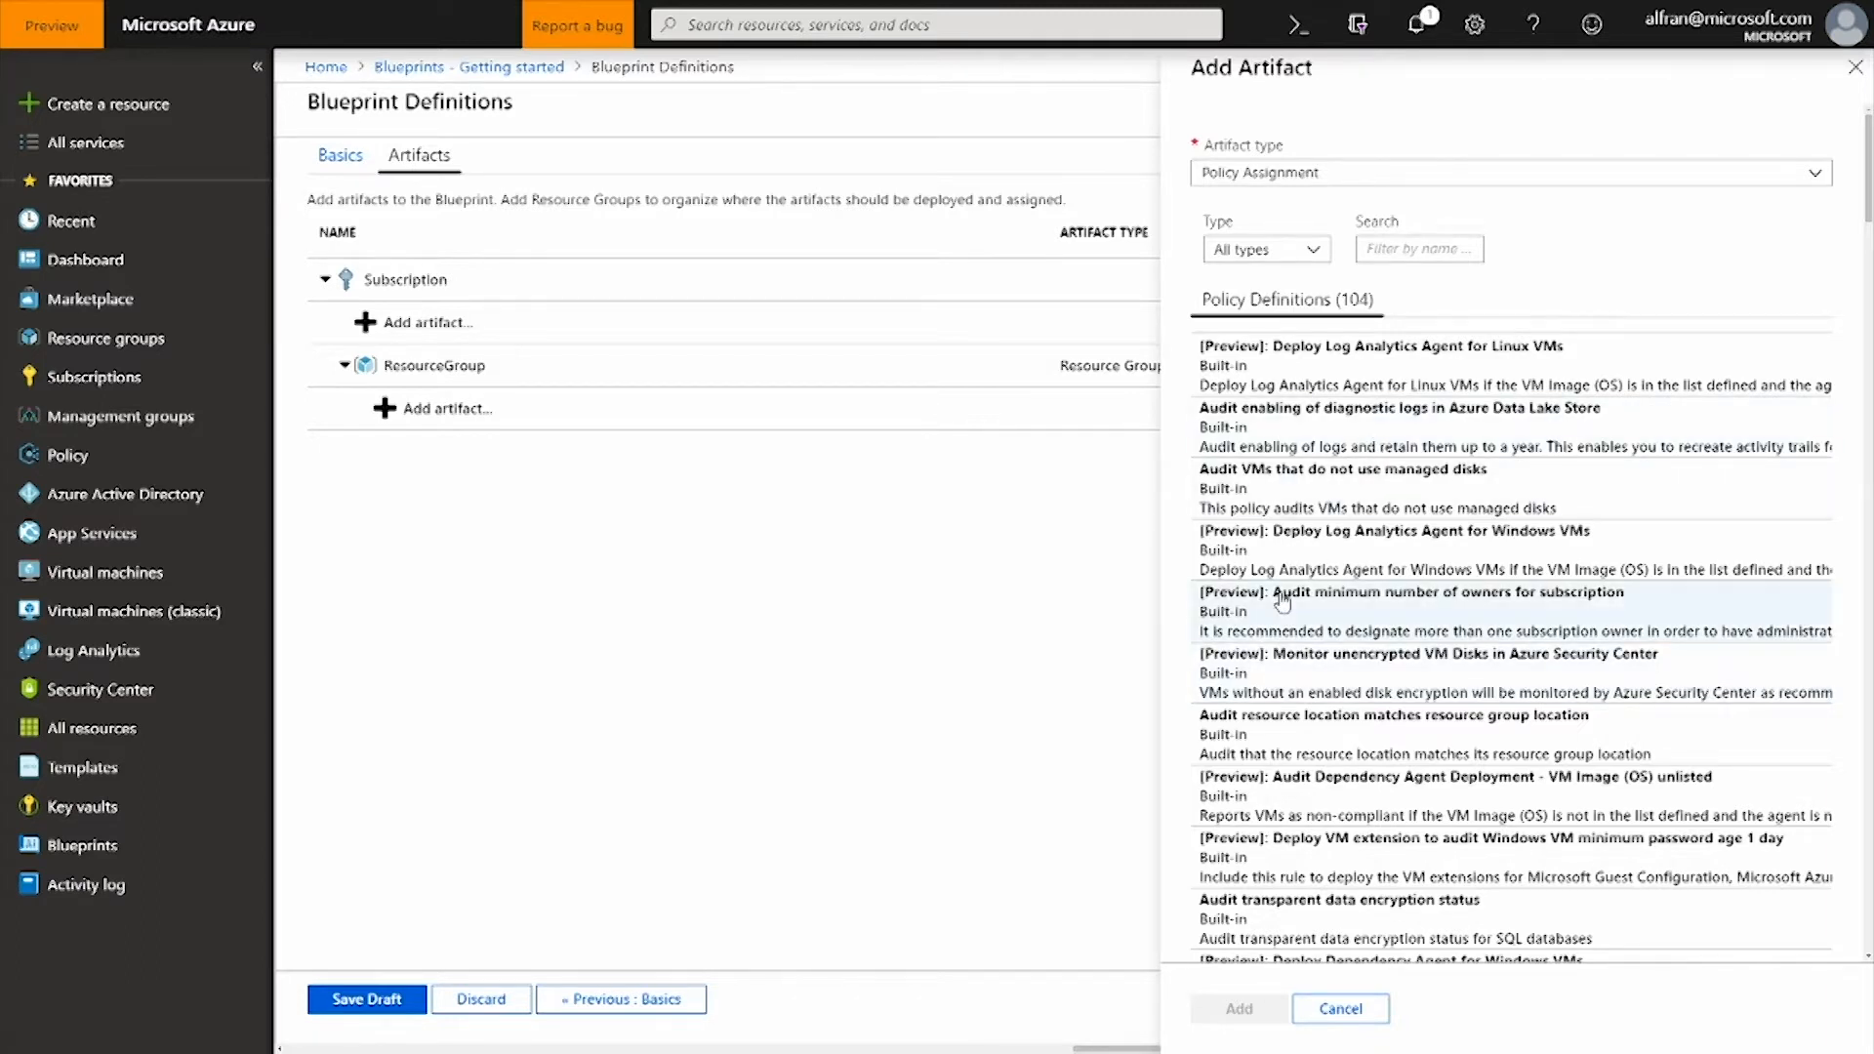
pyautogui.click(1361, 491)
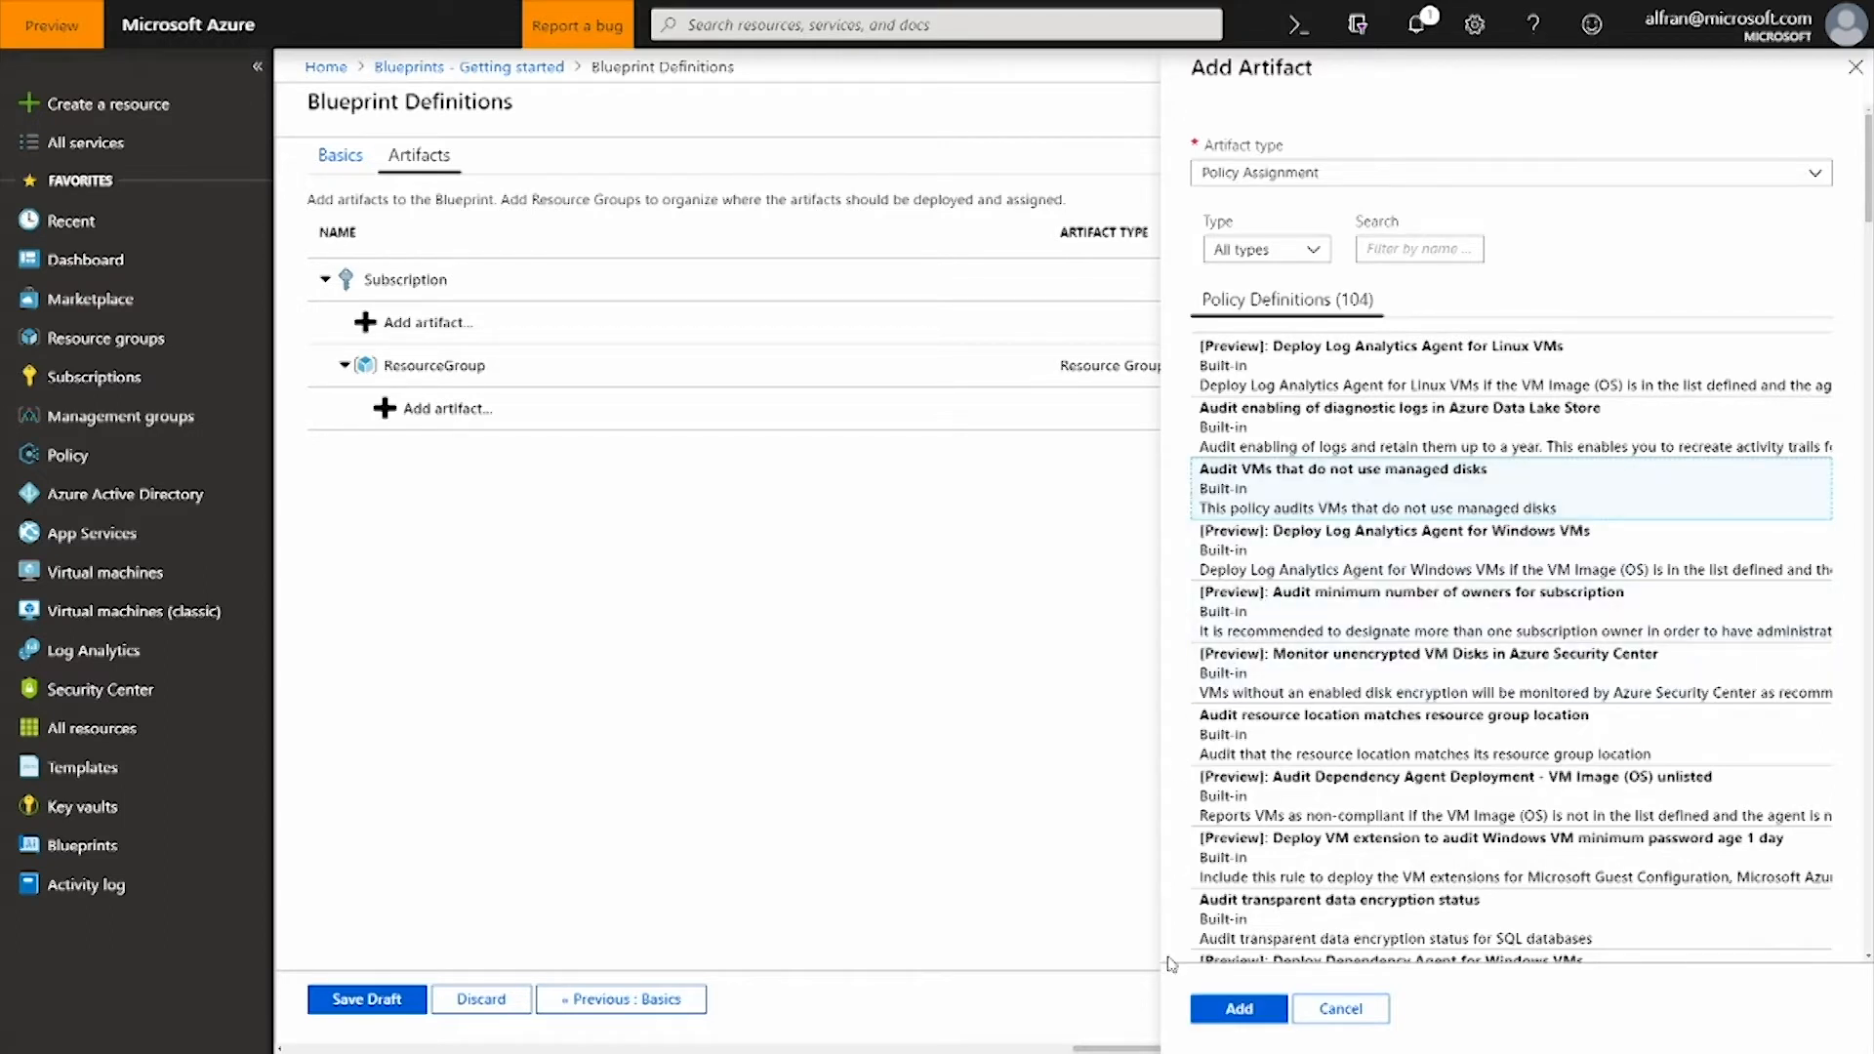
pyautogui.click(1235, 1015)
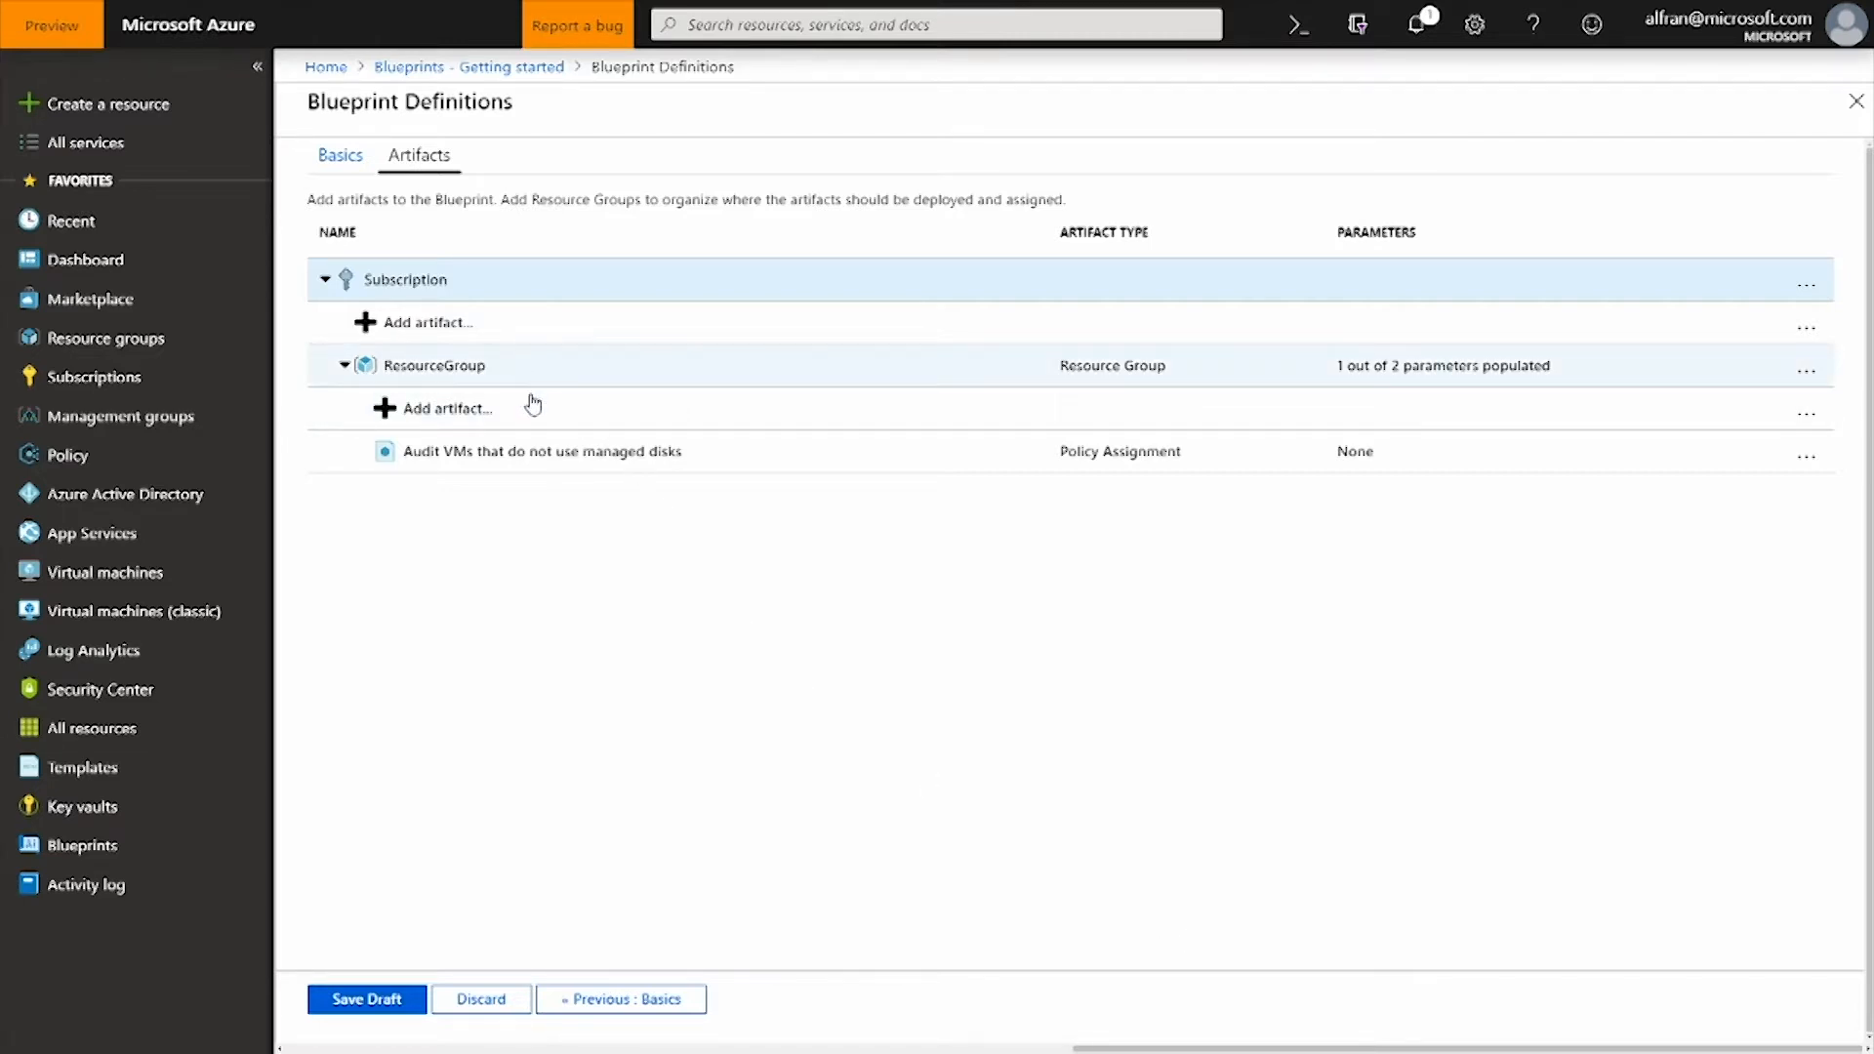
# Start a Role Assignment artifact inside the resource group and choose the Owner role.
pyautogui.click(496, 411)
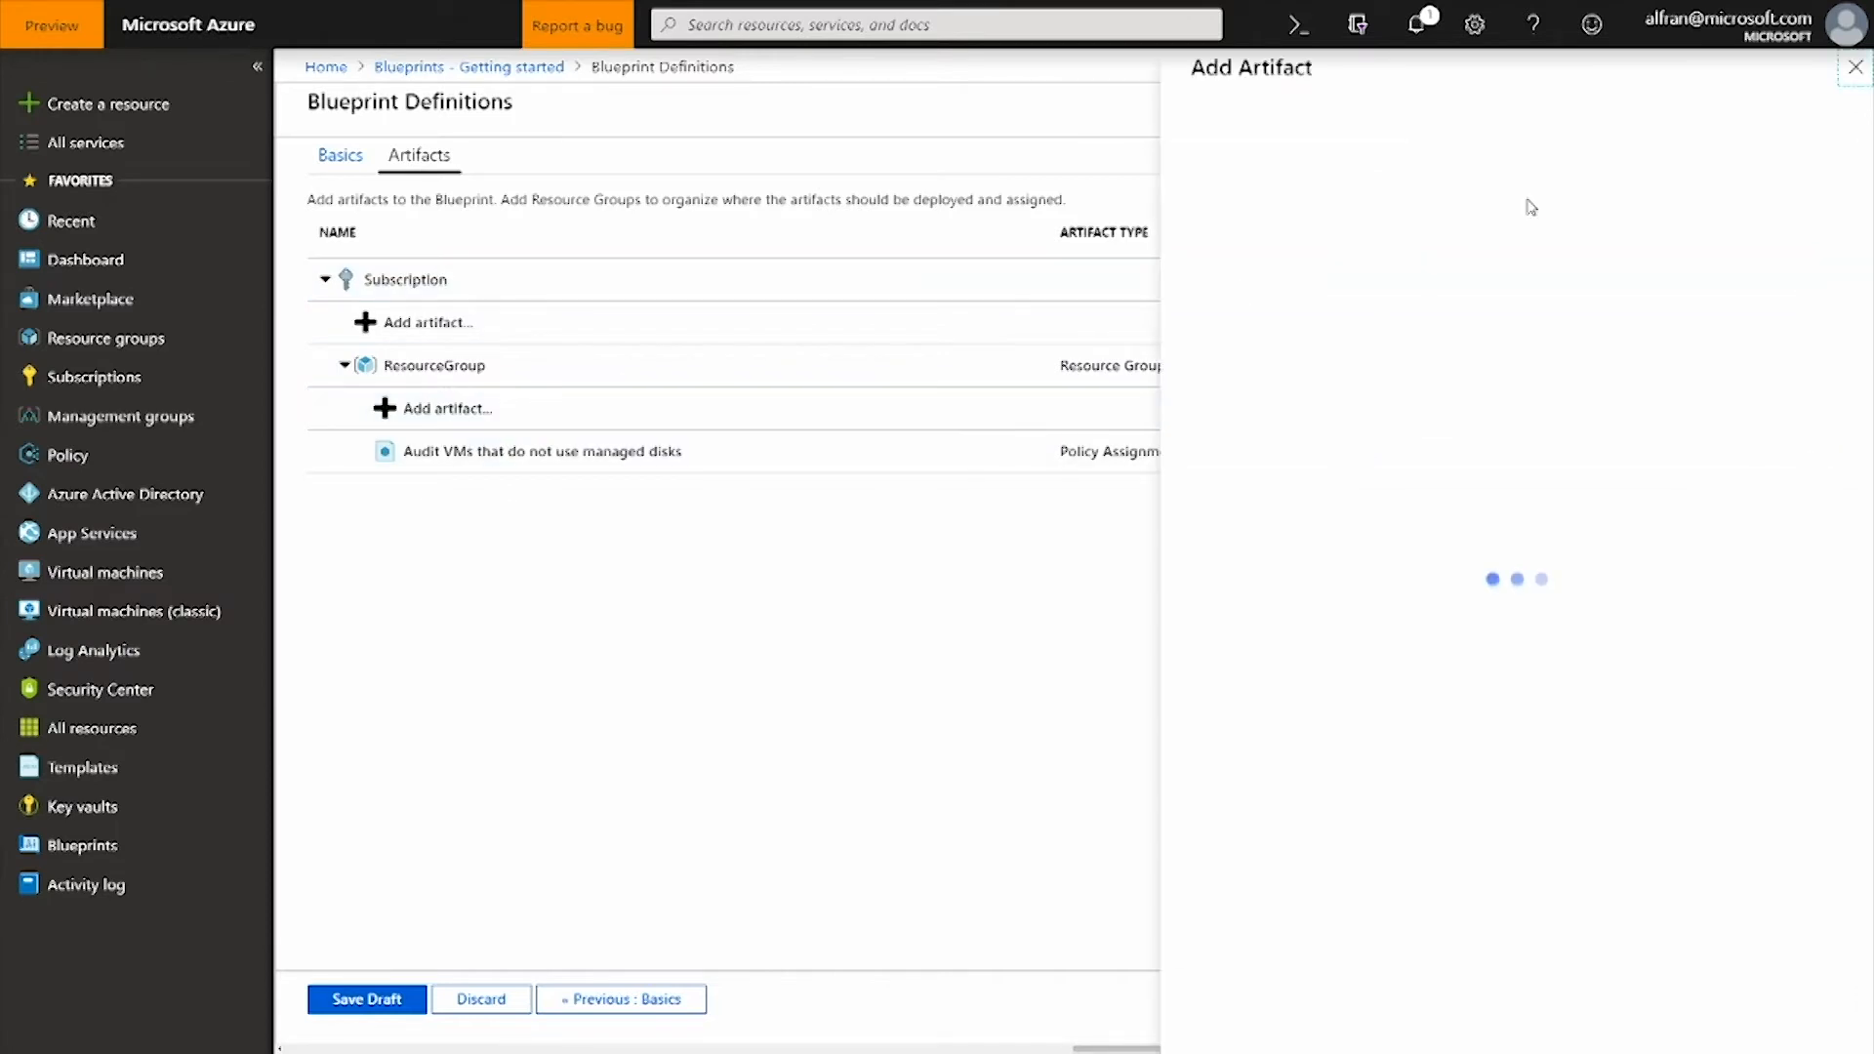
pyautogui.click(1538, 177)
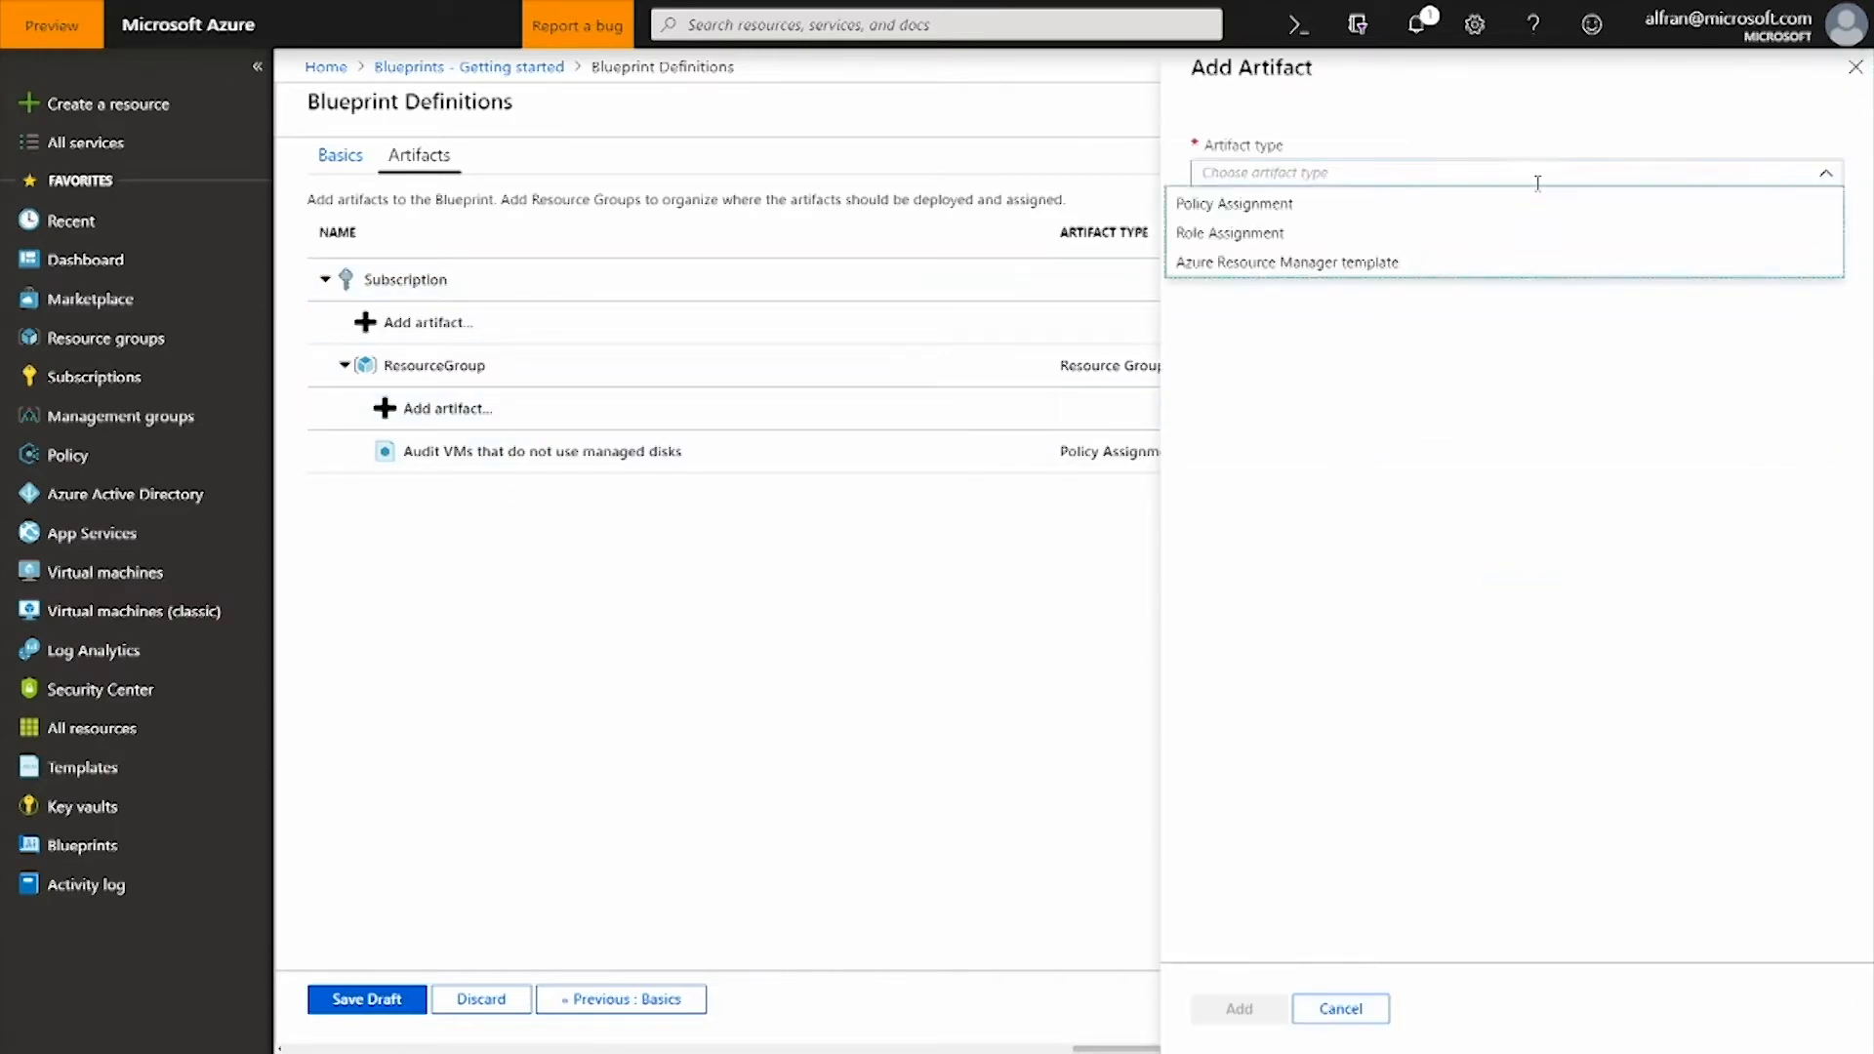
pyautogui.click(1337, 234)
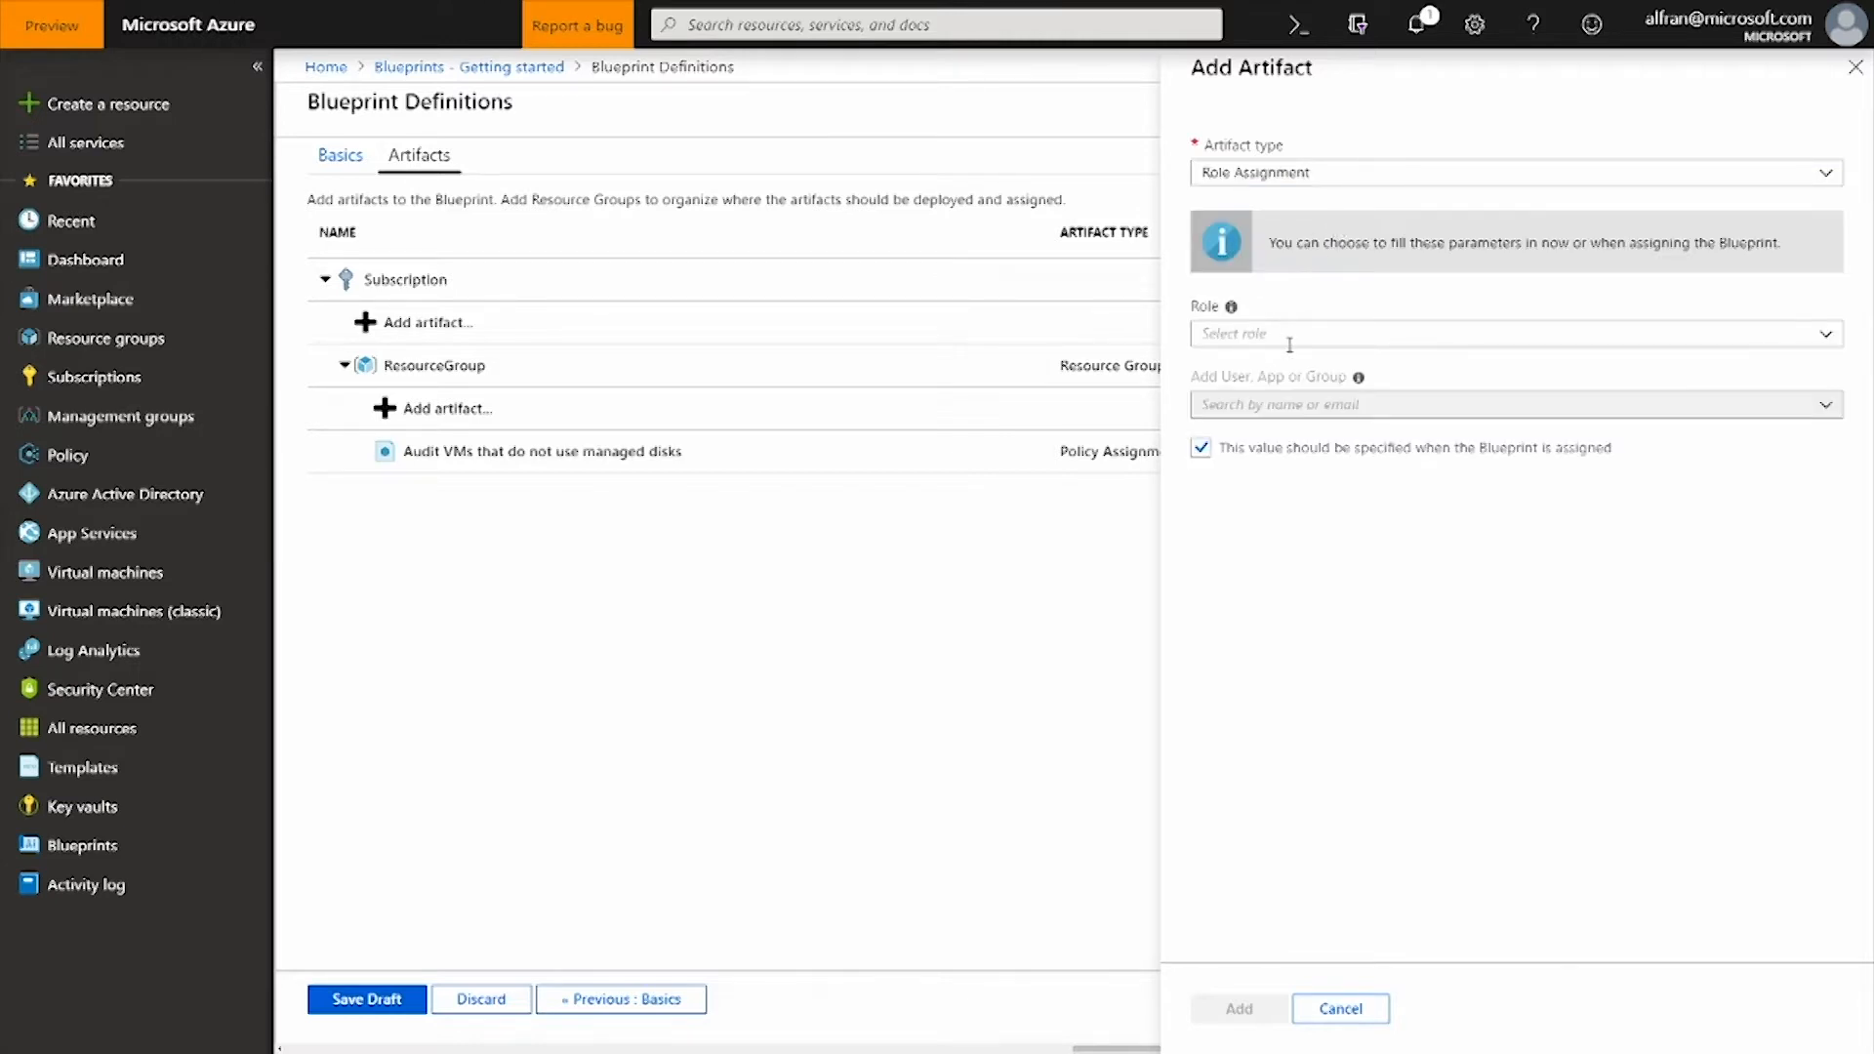
pyautogui.click(1356, 335)
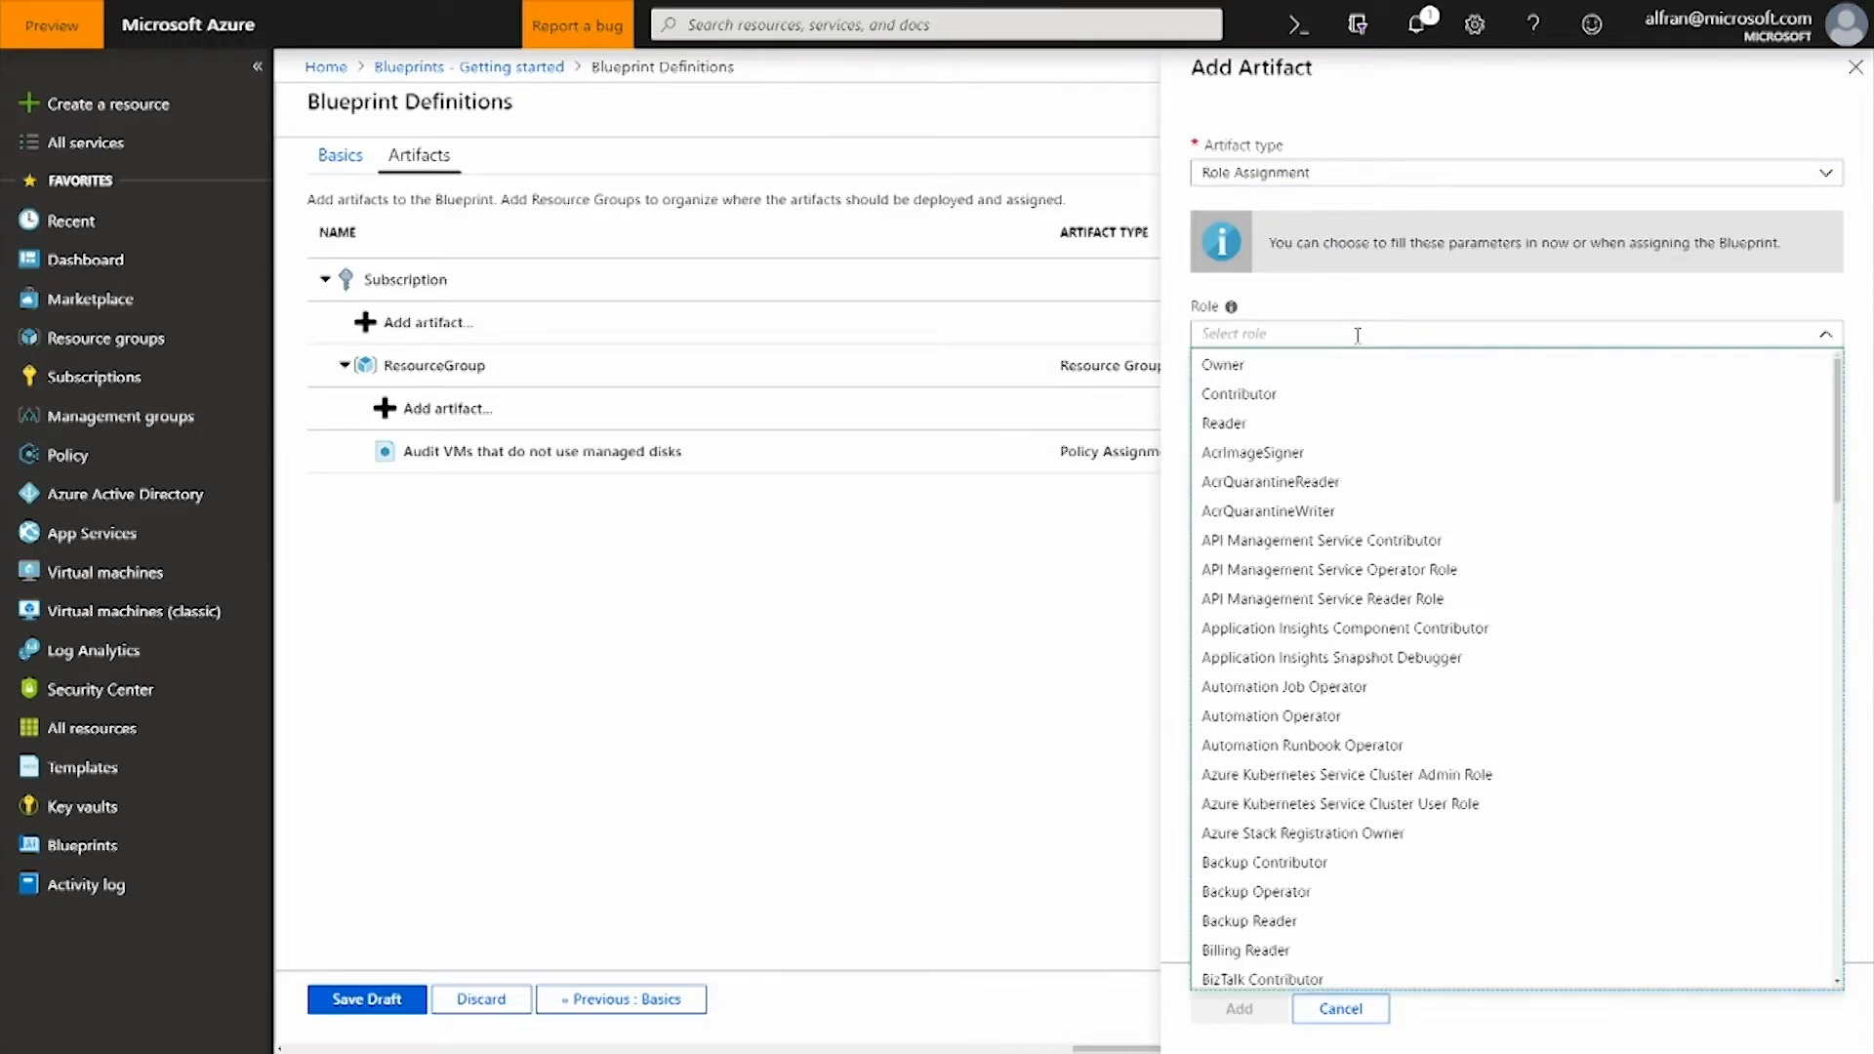
pyautogui.click(1275, 367)
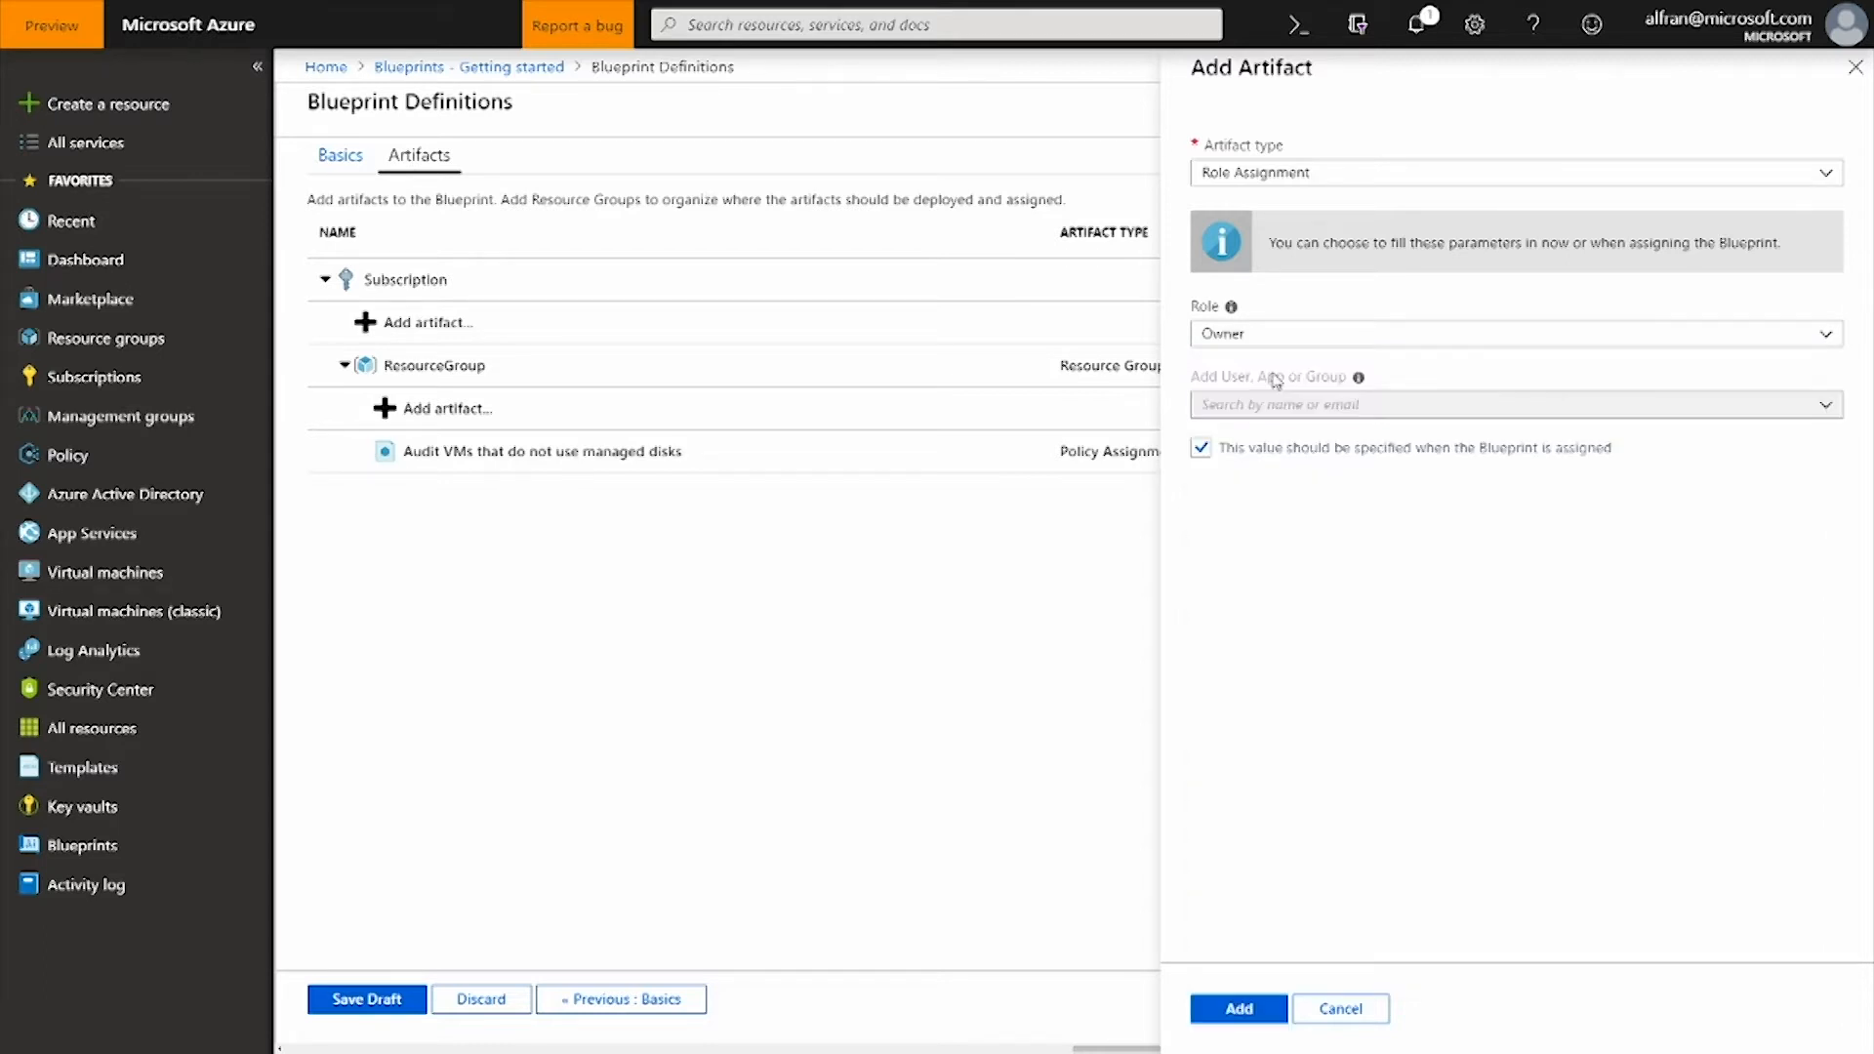
# Make Contoso Infrastructure Group the fixed assignee of the Owner role instead of deferring it to blueprint assignment, and add the artifact.
pyautogui.click(1202, 450)
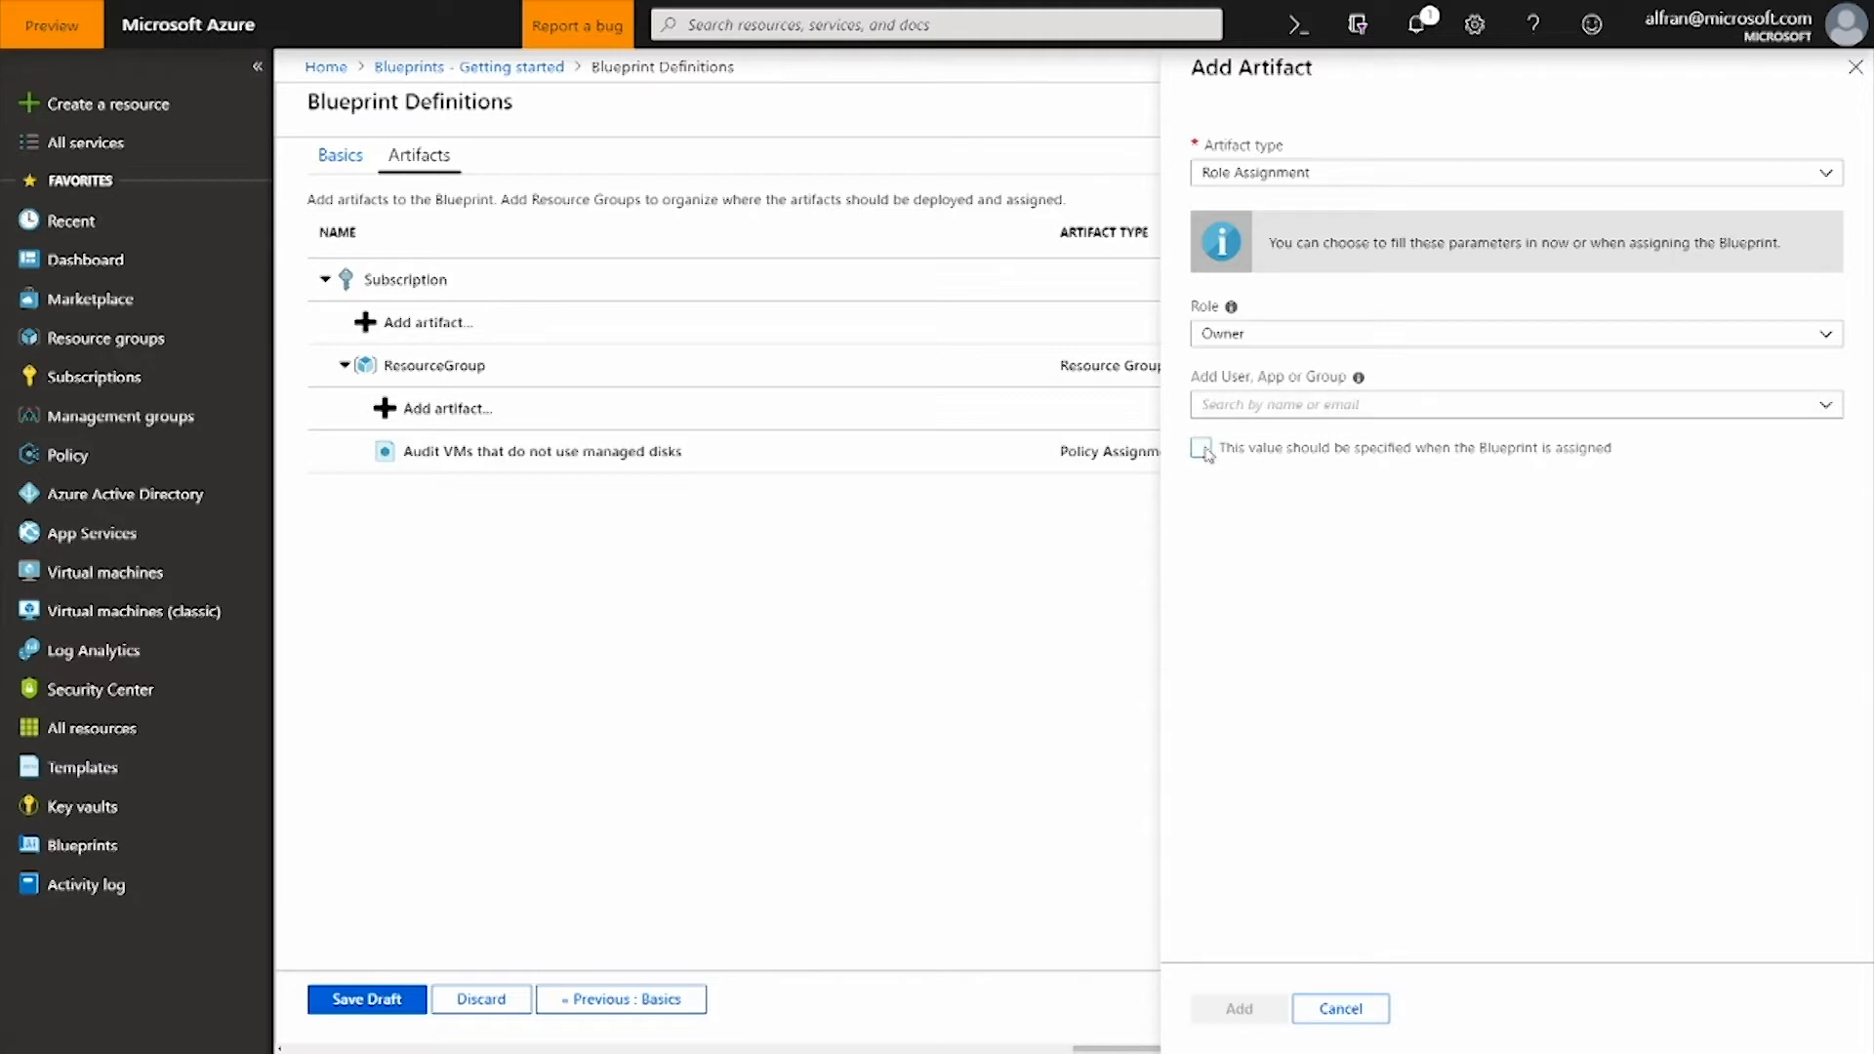
pyautogui.click(1253, 409)
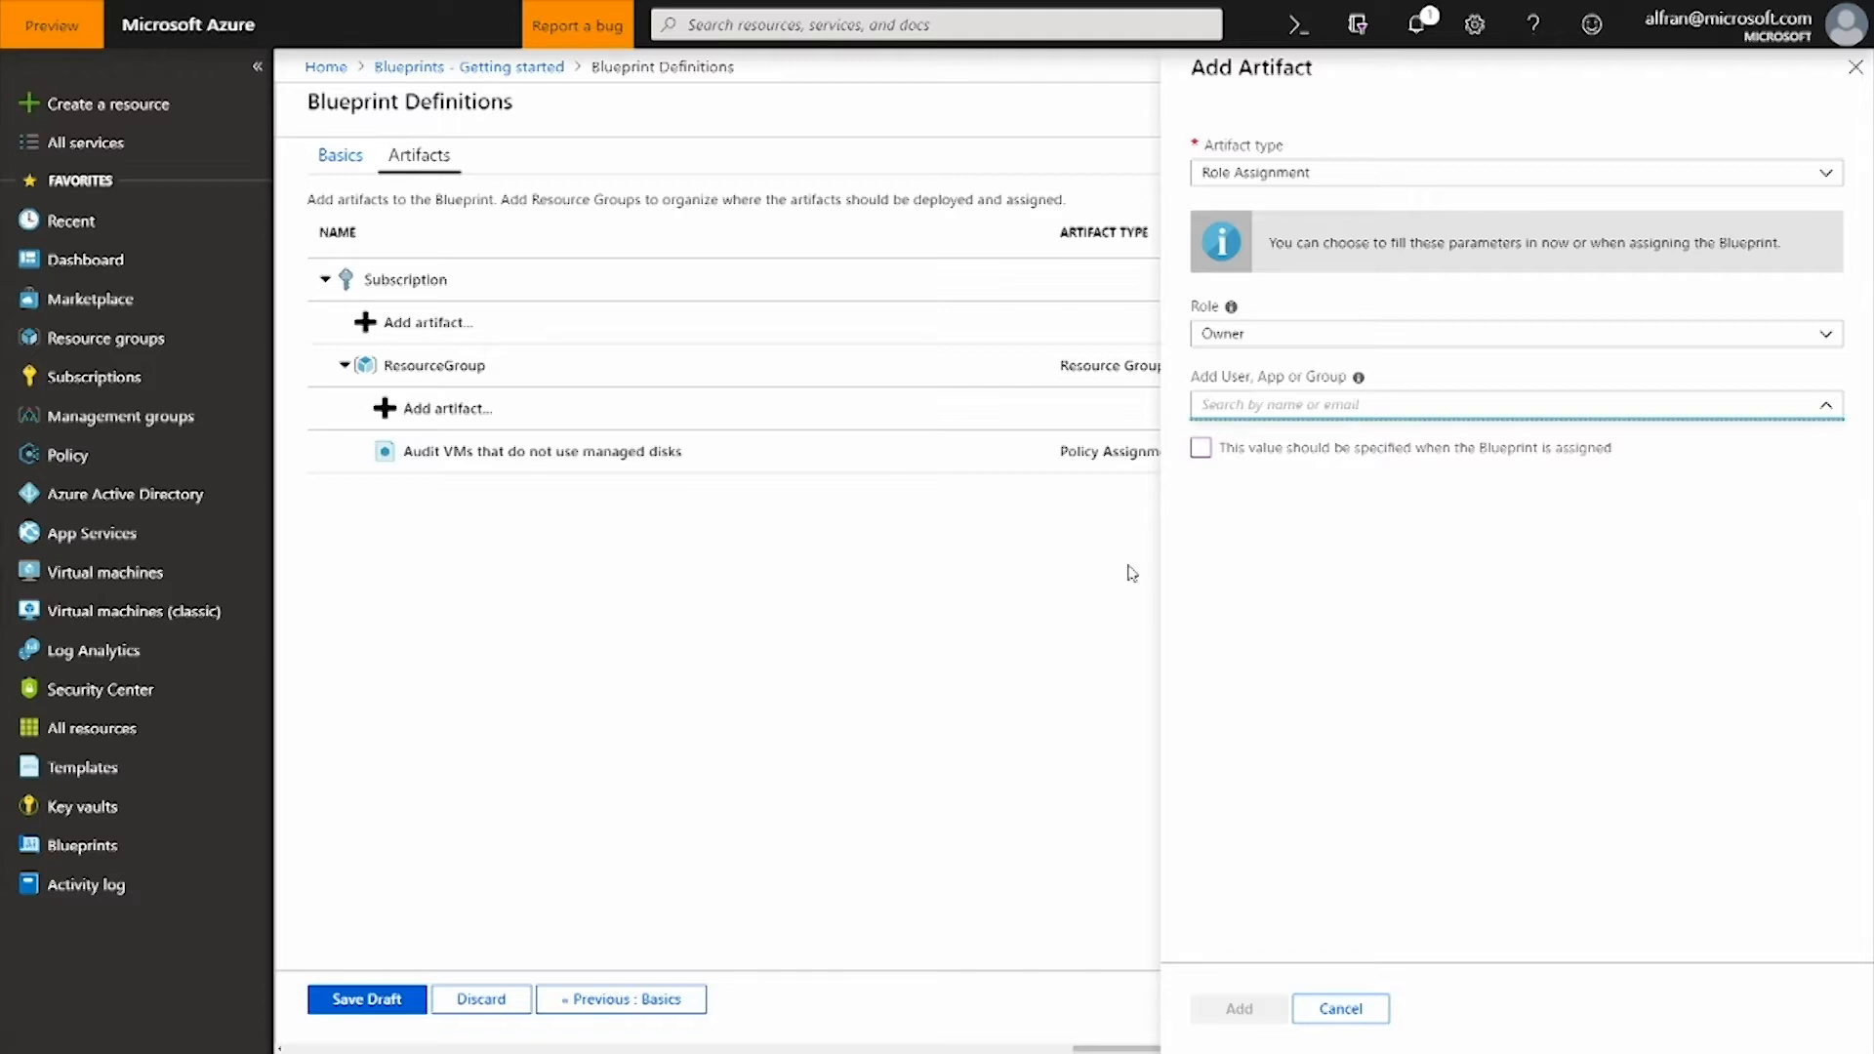
pyautogui.click(1253, 403)
pyautogui.write('contos')
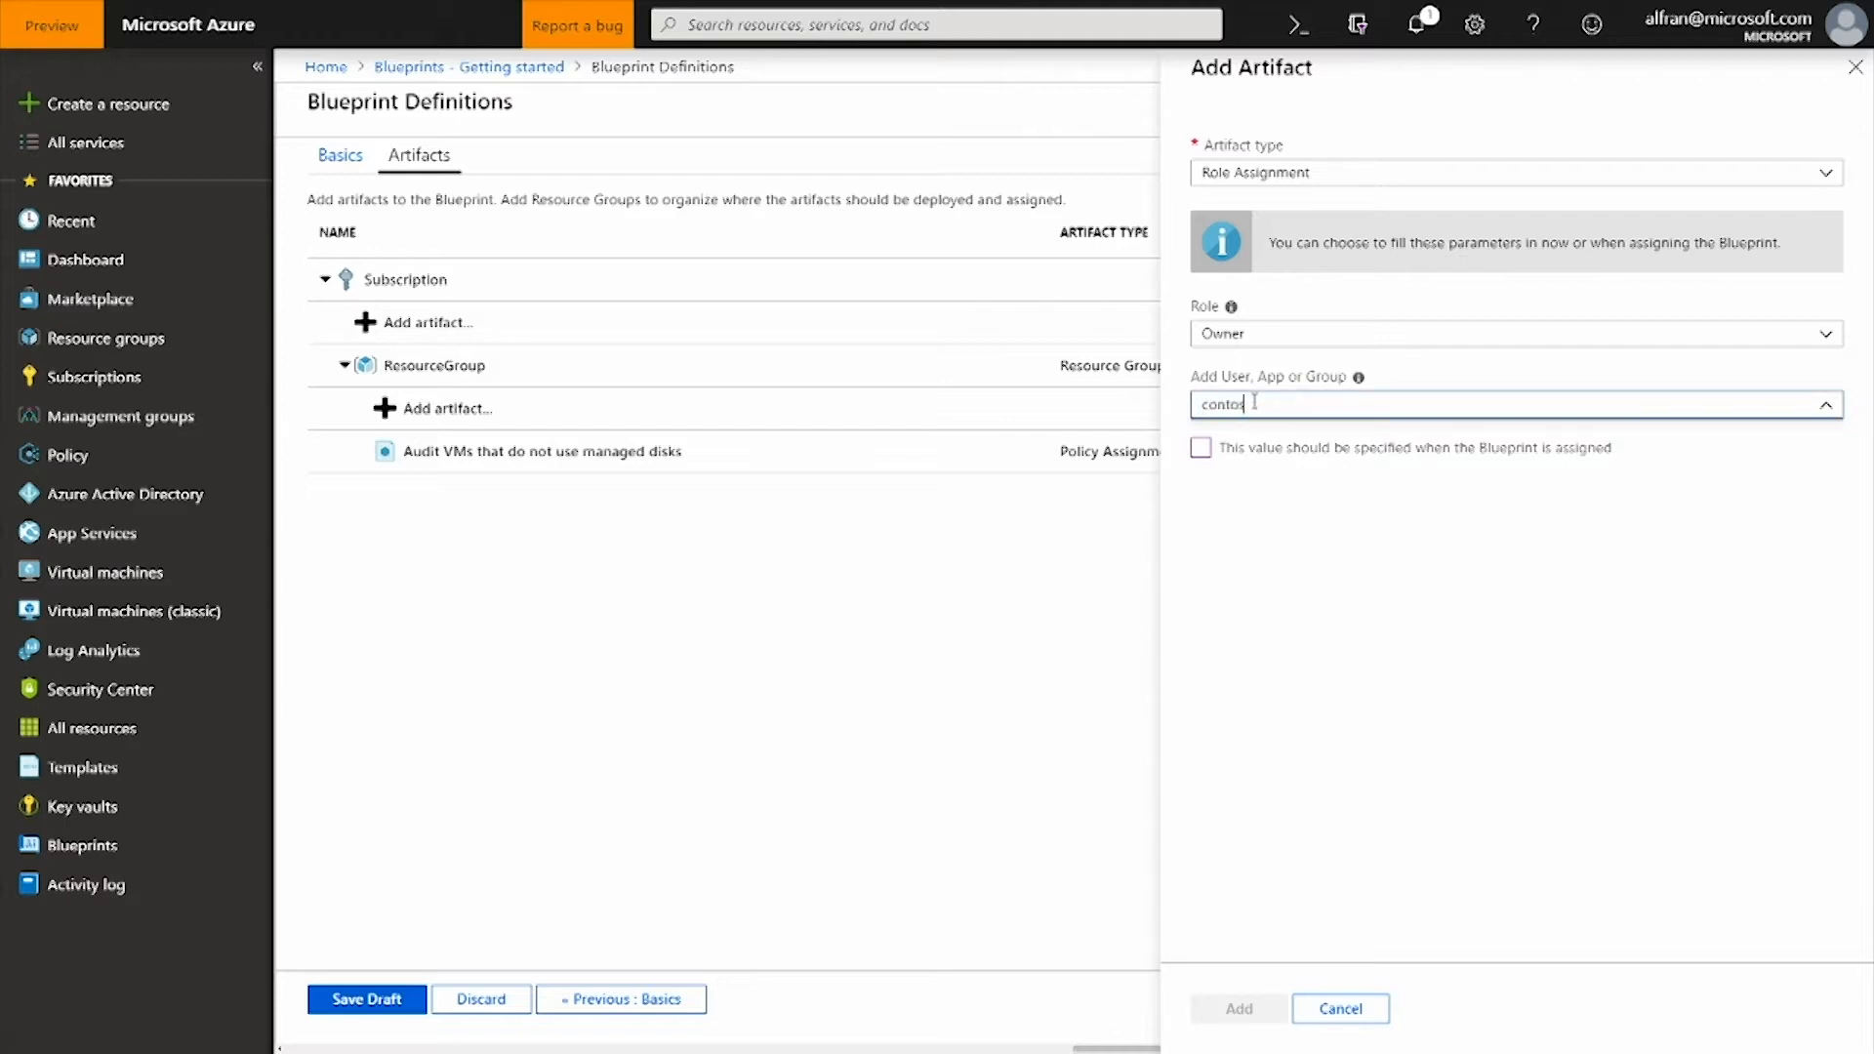
pyautogui.write('o.onfra')
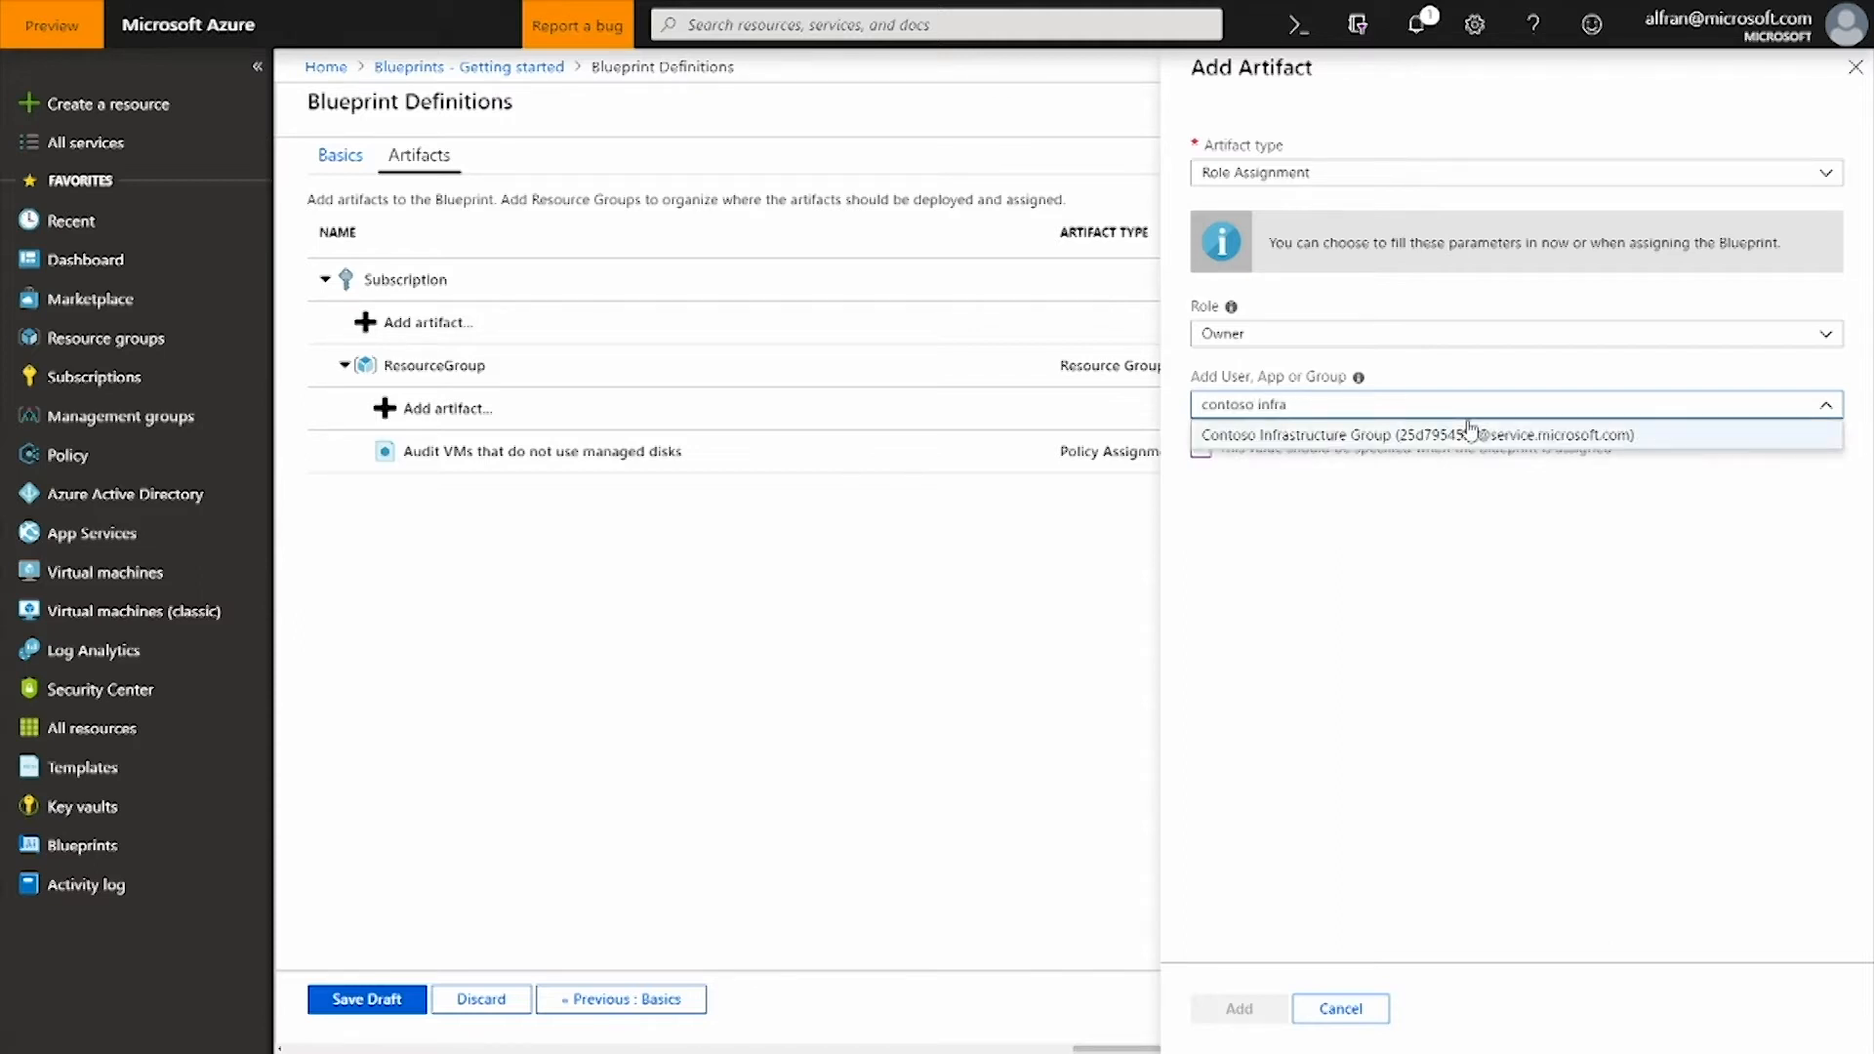
pyautogui.click(1435, 435)
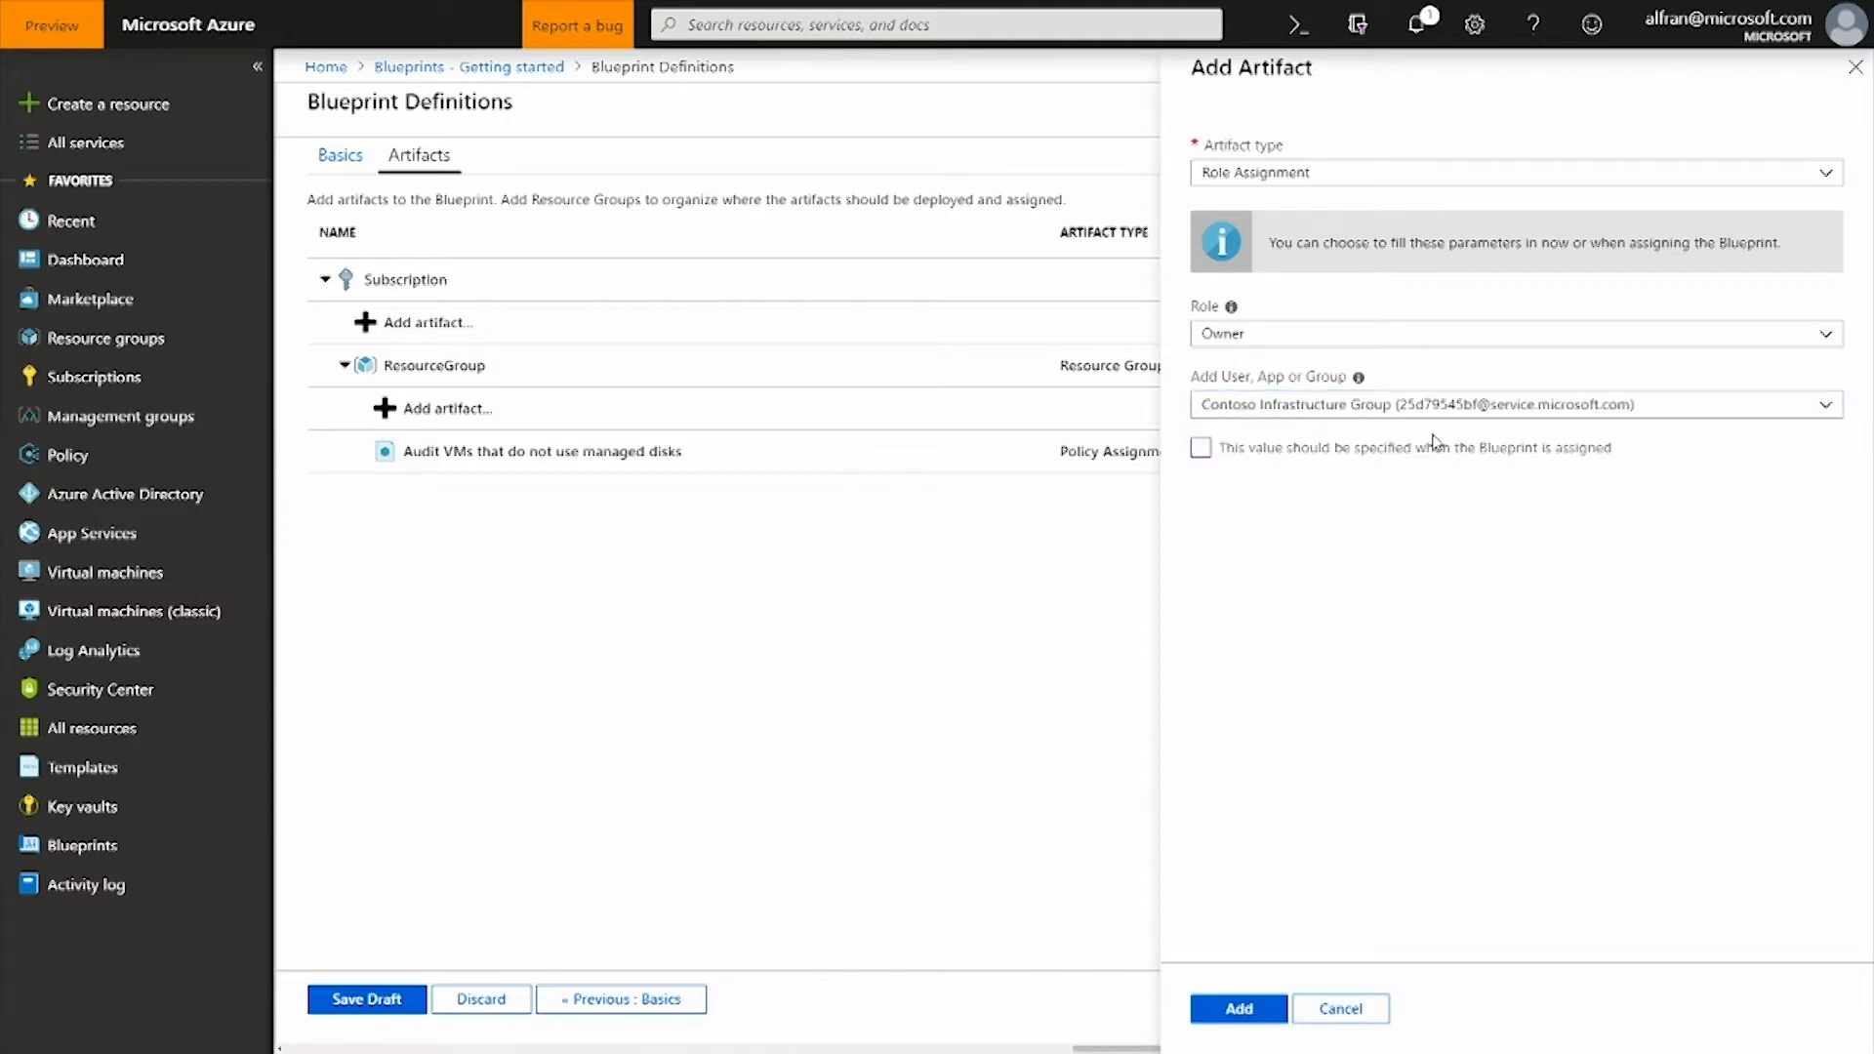
pyautogui.click(1239, 1009)
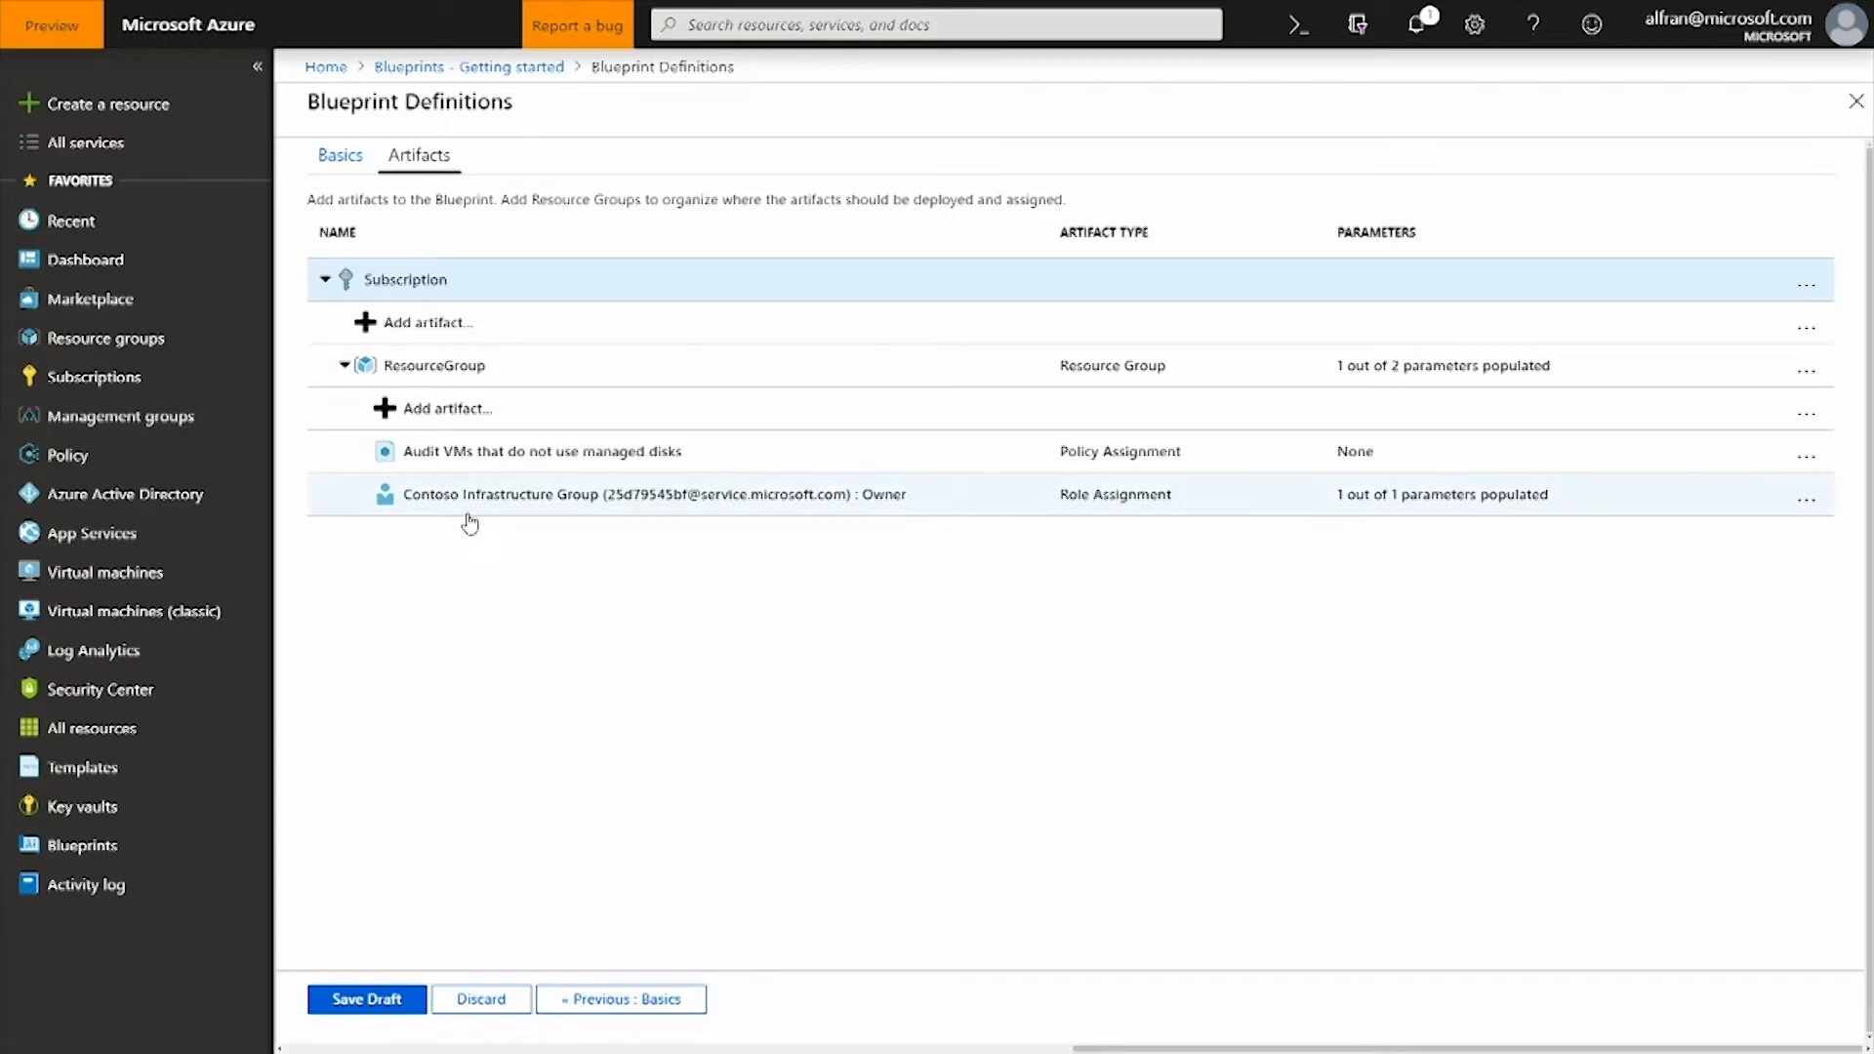
# Start an Azure Resource Manager template artifact inside the resource group and give it the display name "virtual network".
pyautogui.click(445, 412)
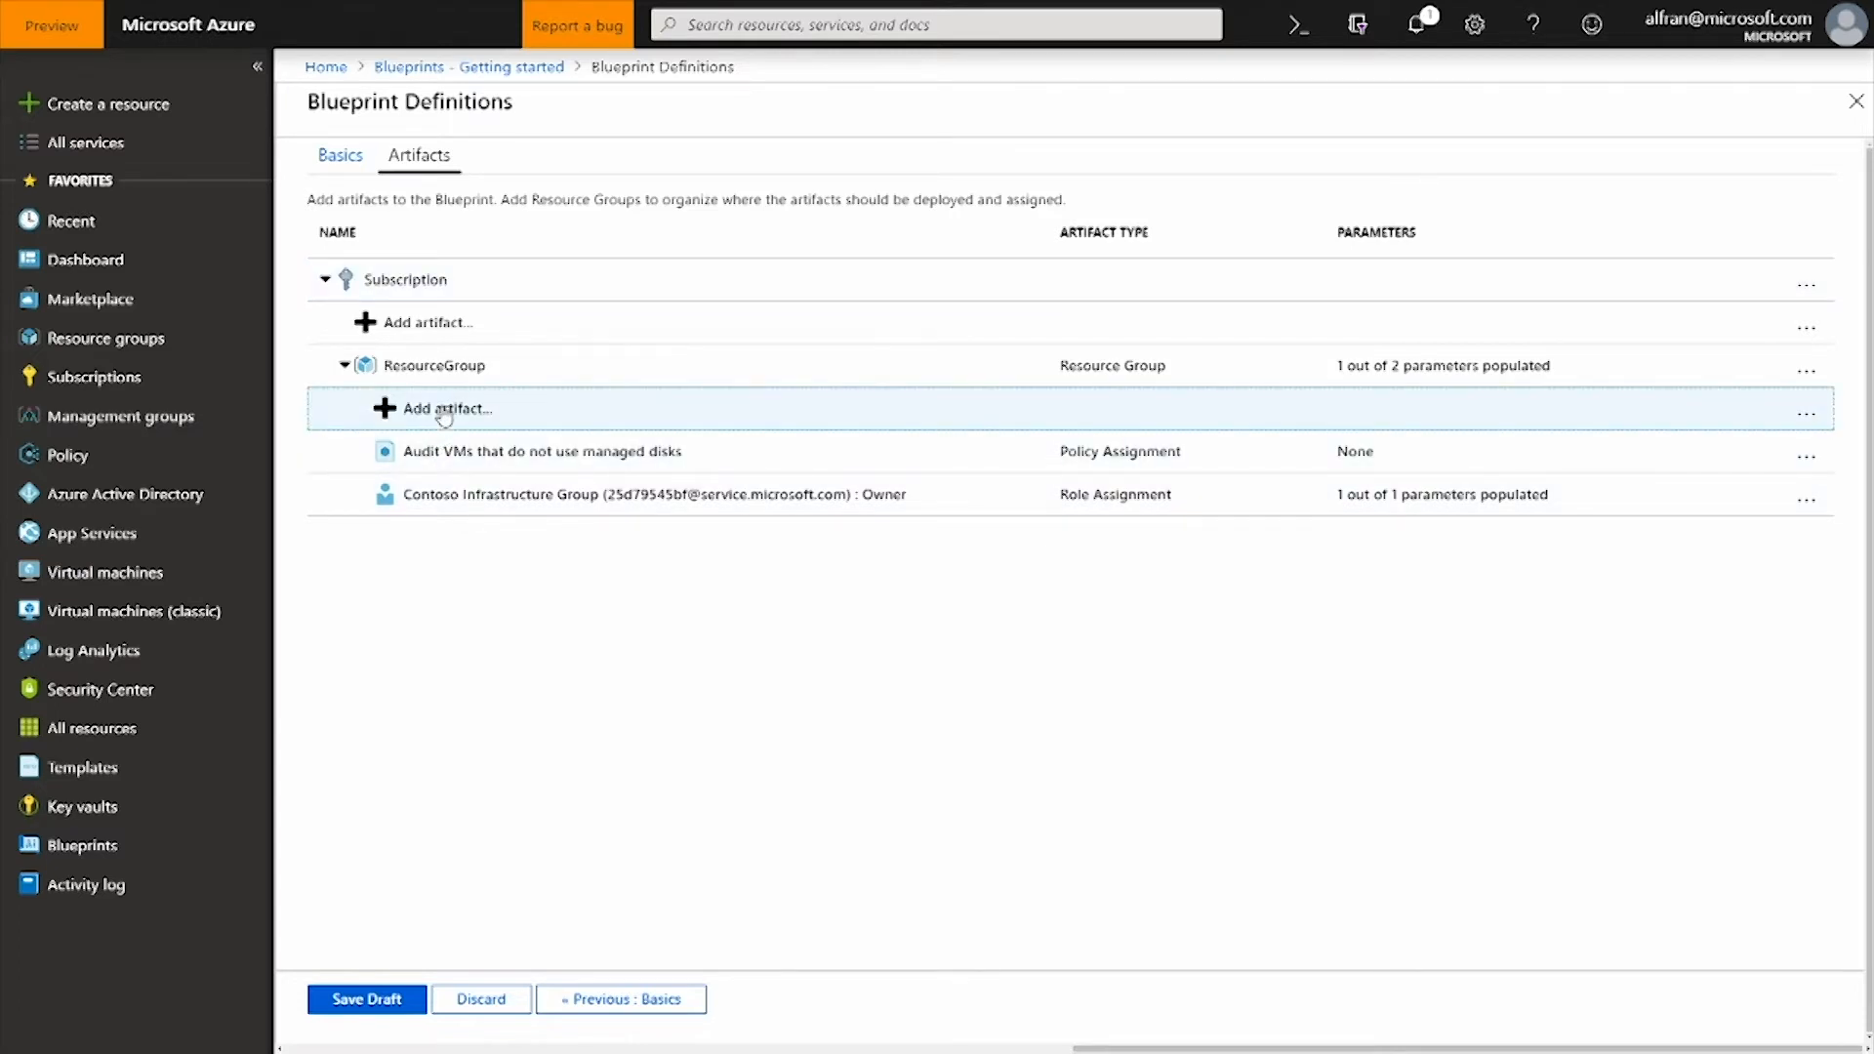
pyautogui.click(1463, 171)
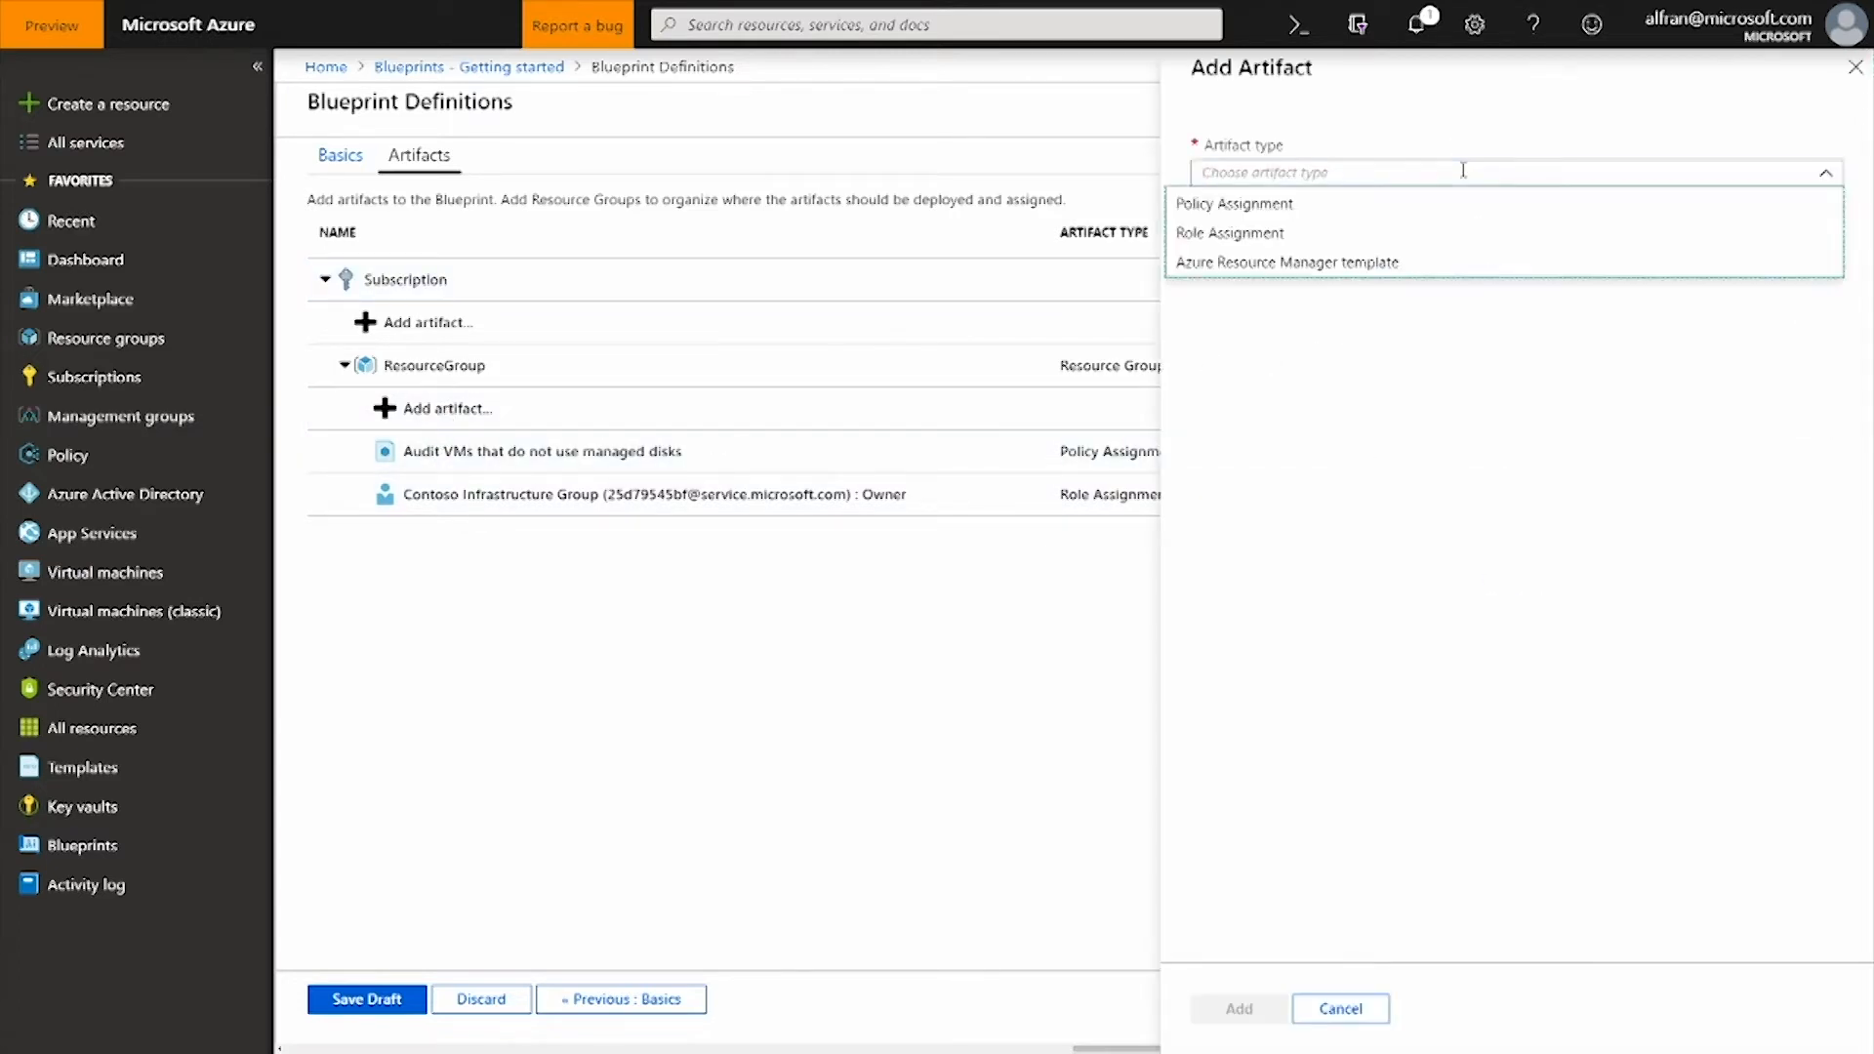
pyautogui.click(1323, 265)
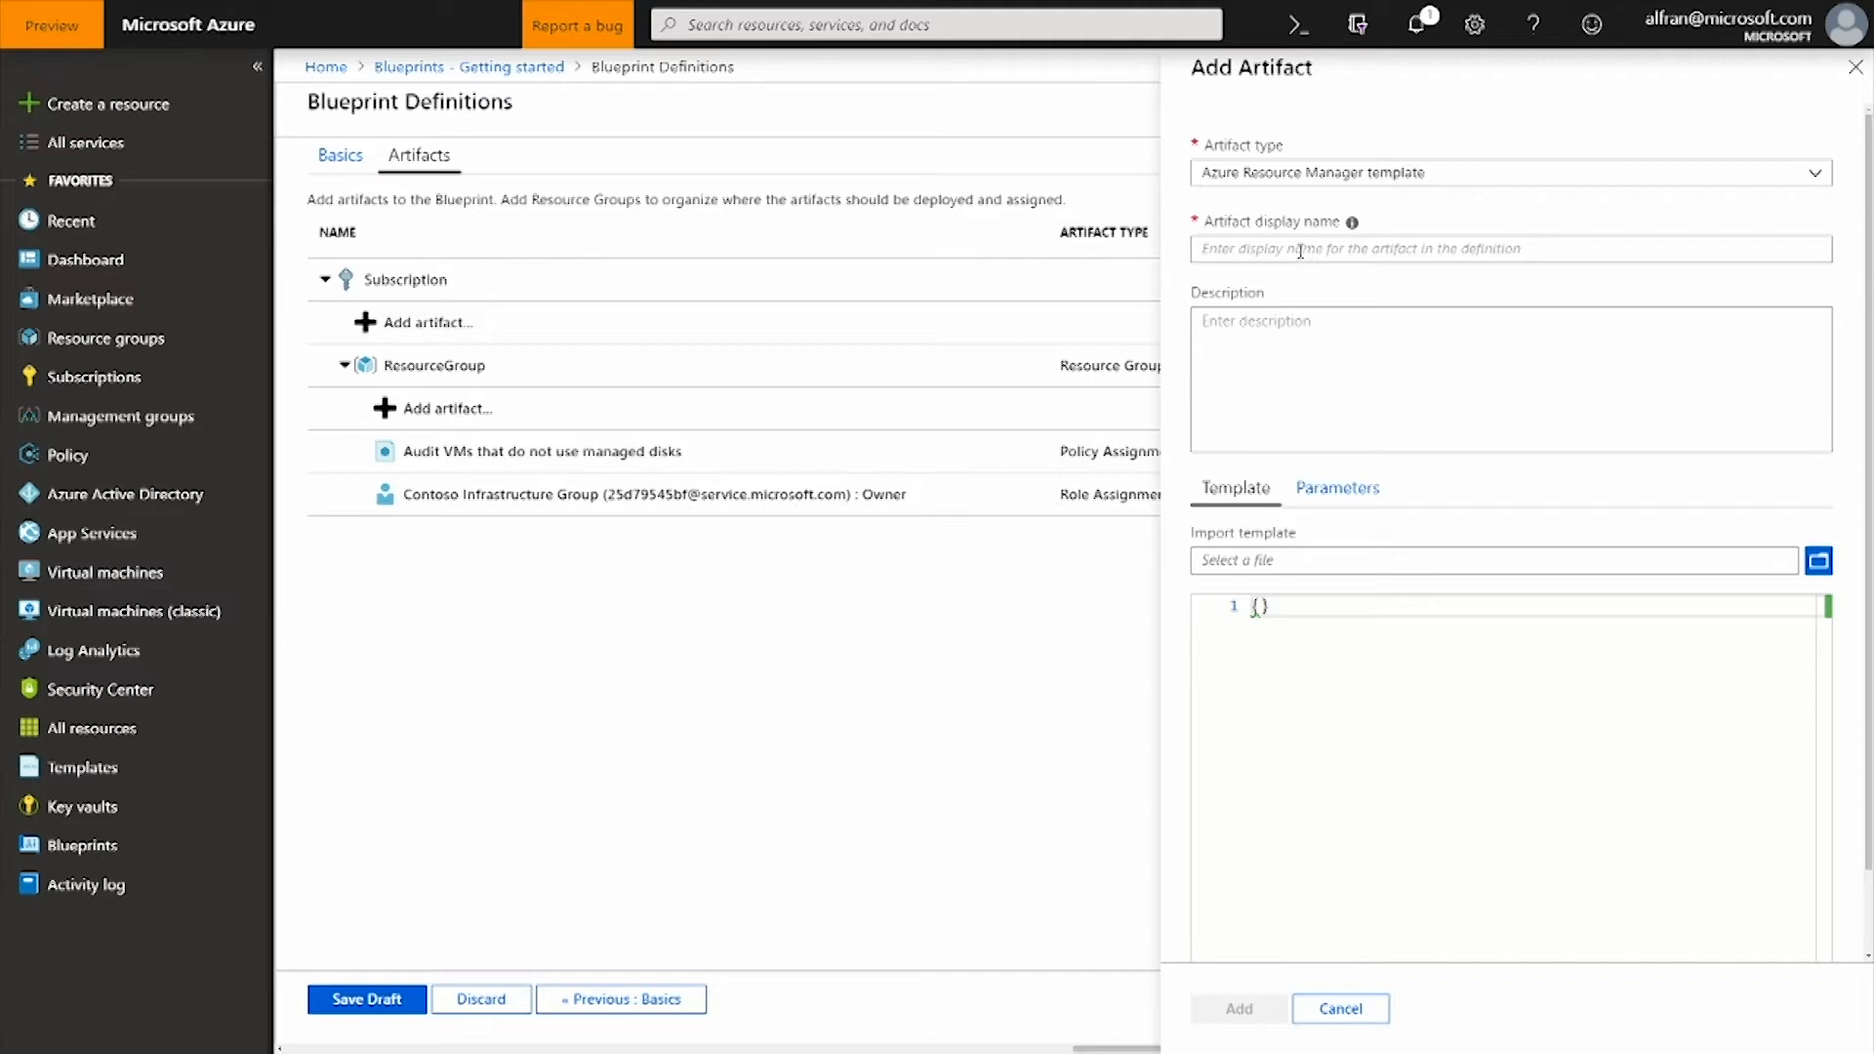
pyautogui.click(1300, 252)
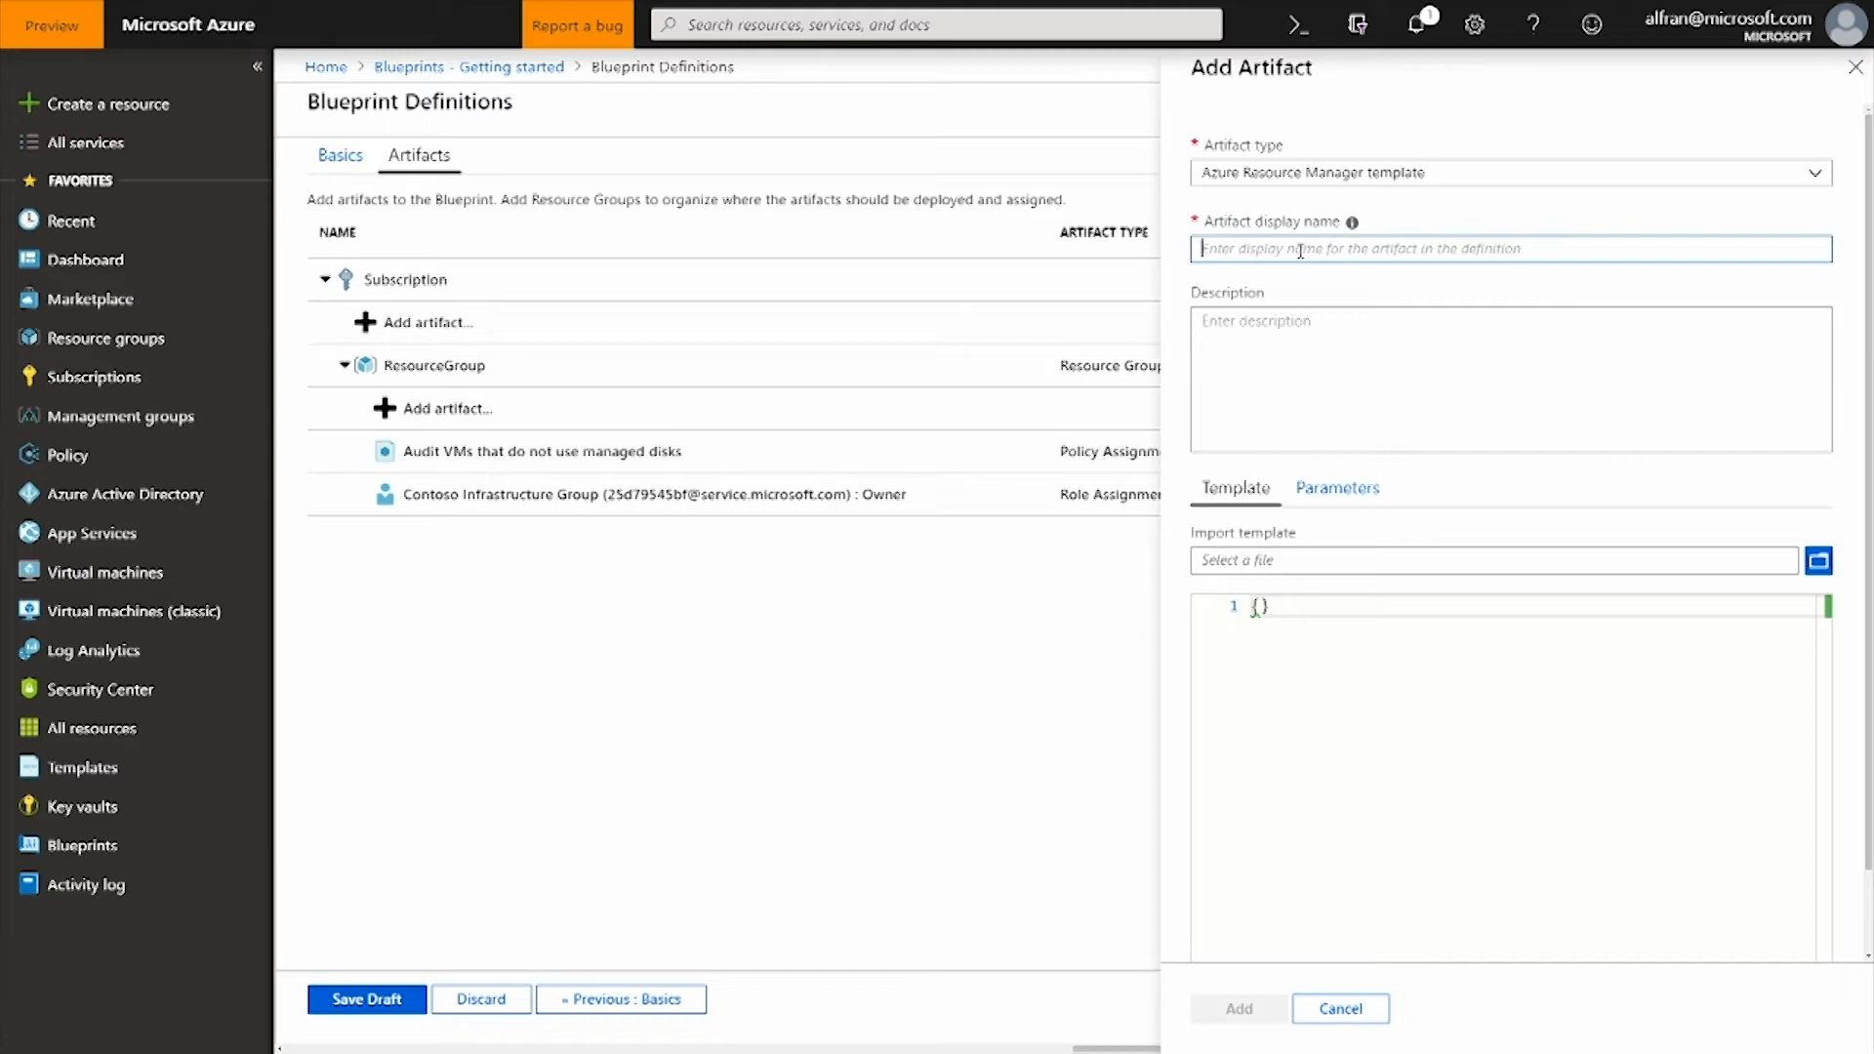
pyautogui.write('virtual')
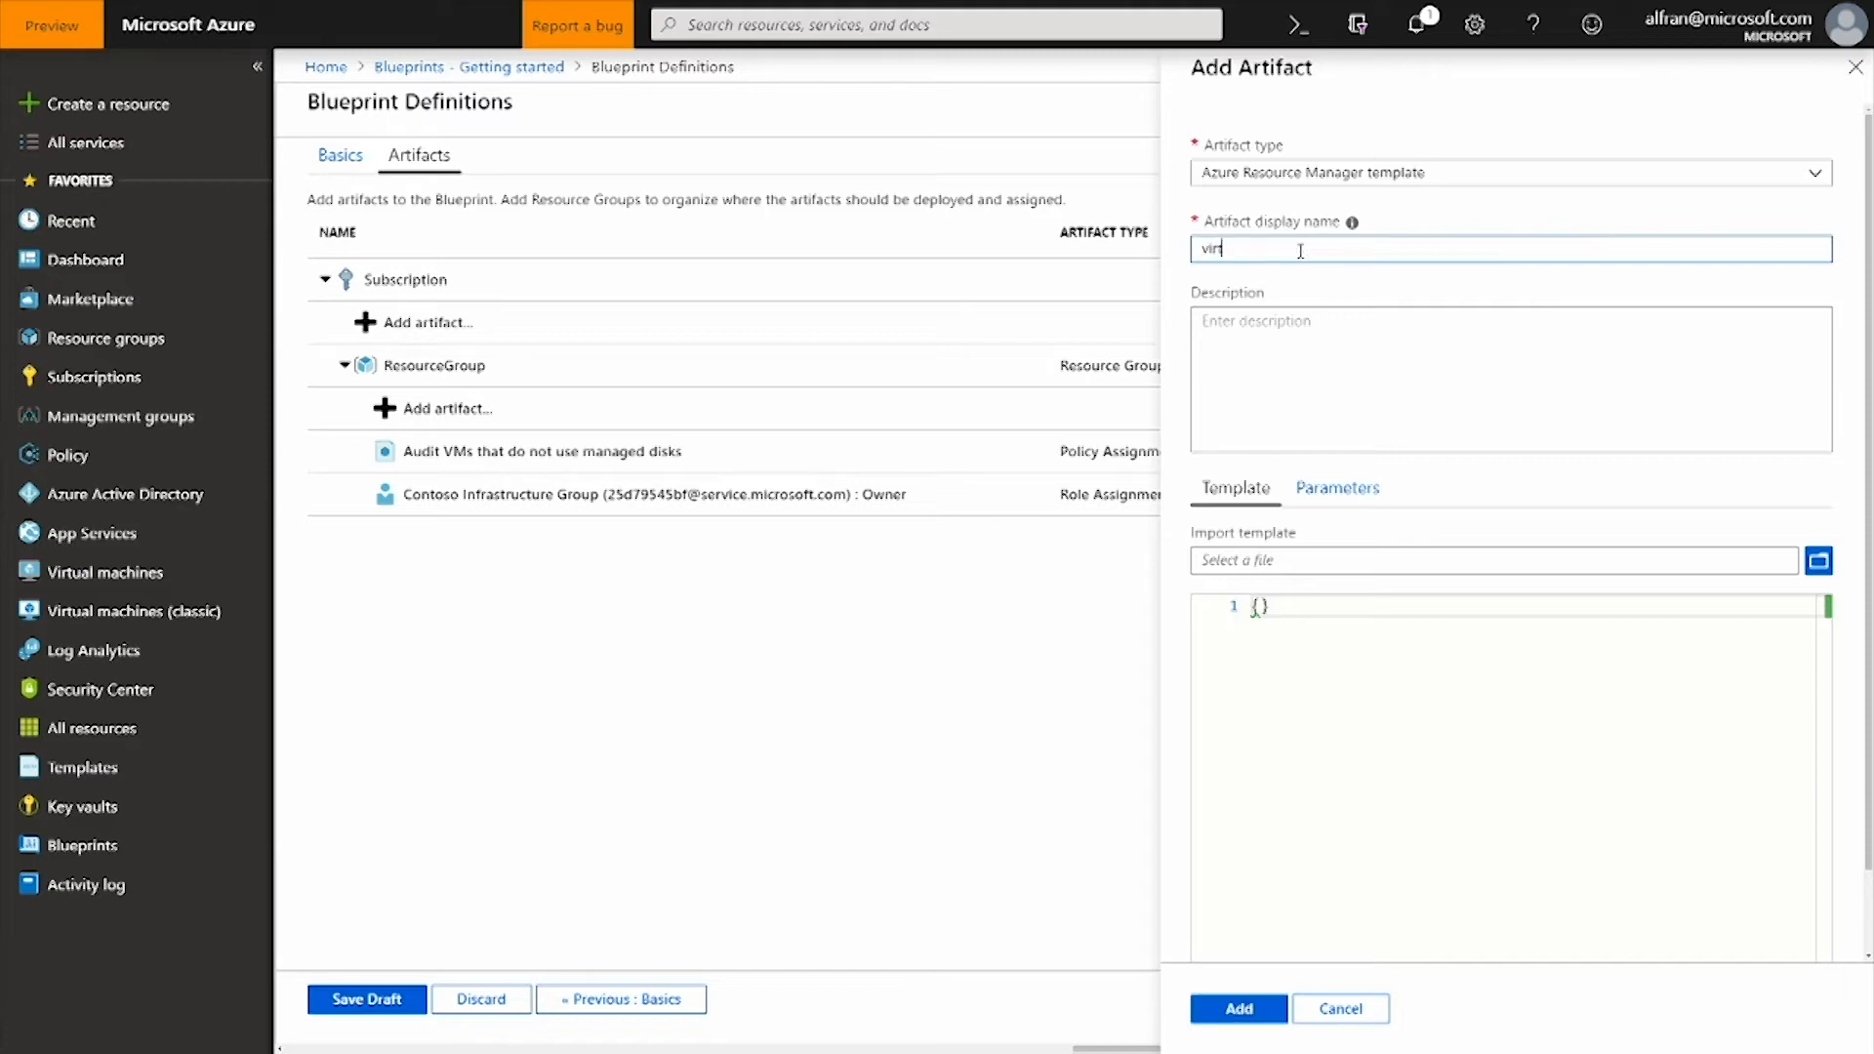
pyautogui.write(' network')
# Copy the complete "Central VNET" JSON from its separate page and paste it over the empty braces in the artifact's template editor.
pyautogui.click(1380, 609)
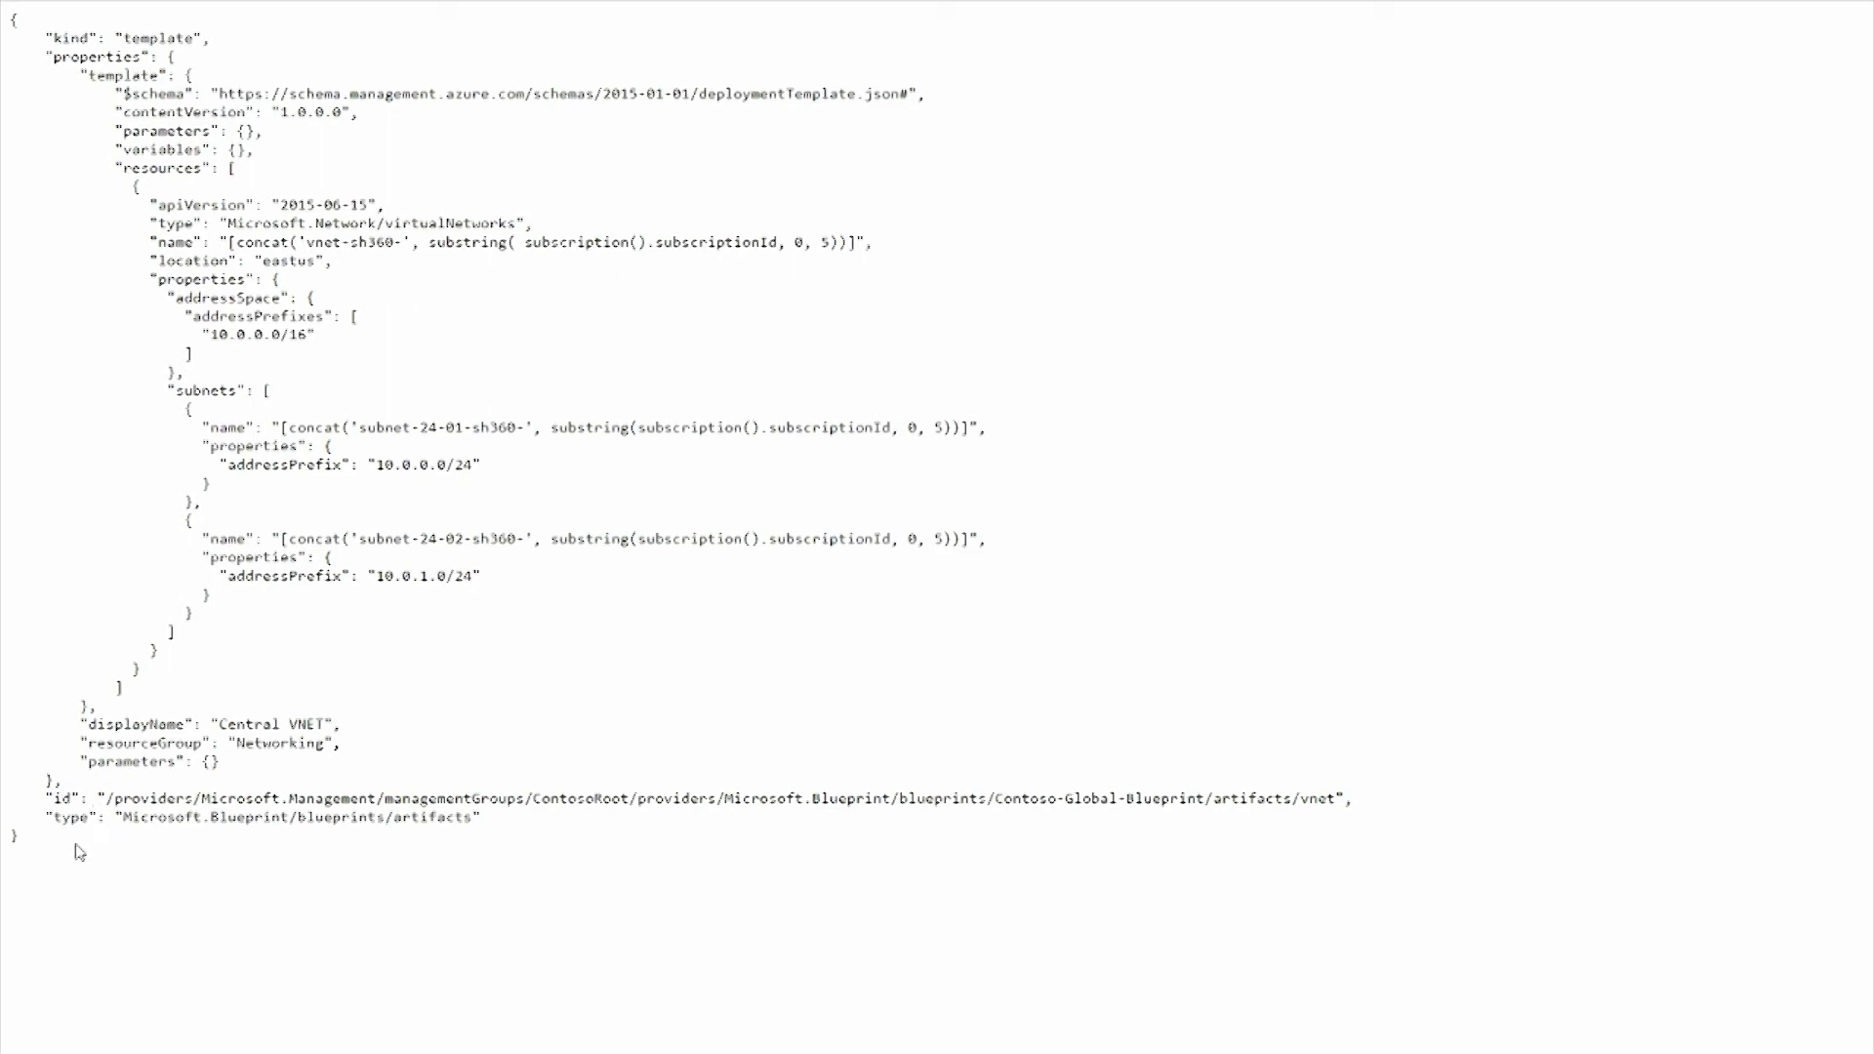
pyautogui.moveTo(56, 837); pyautogui.dragTo(6, 13)
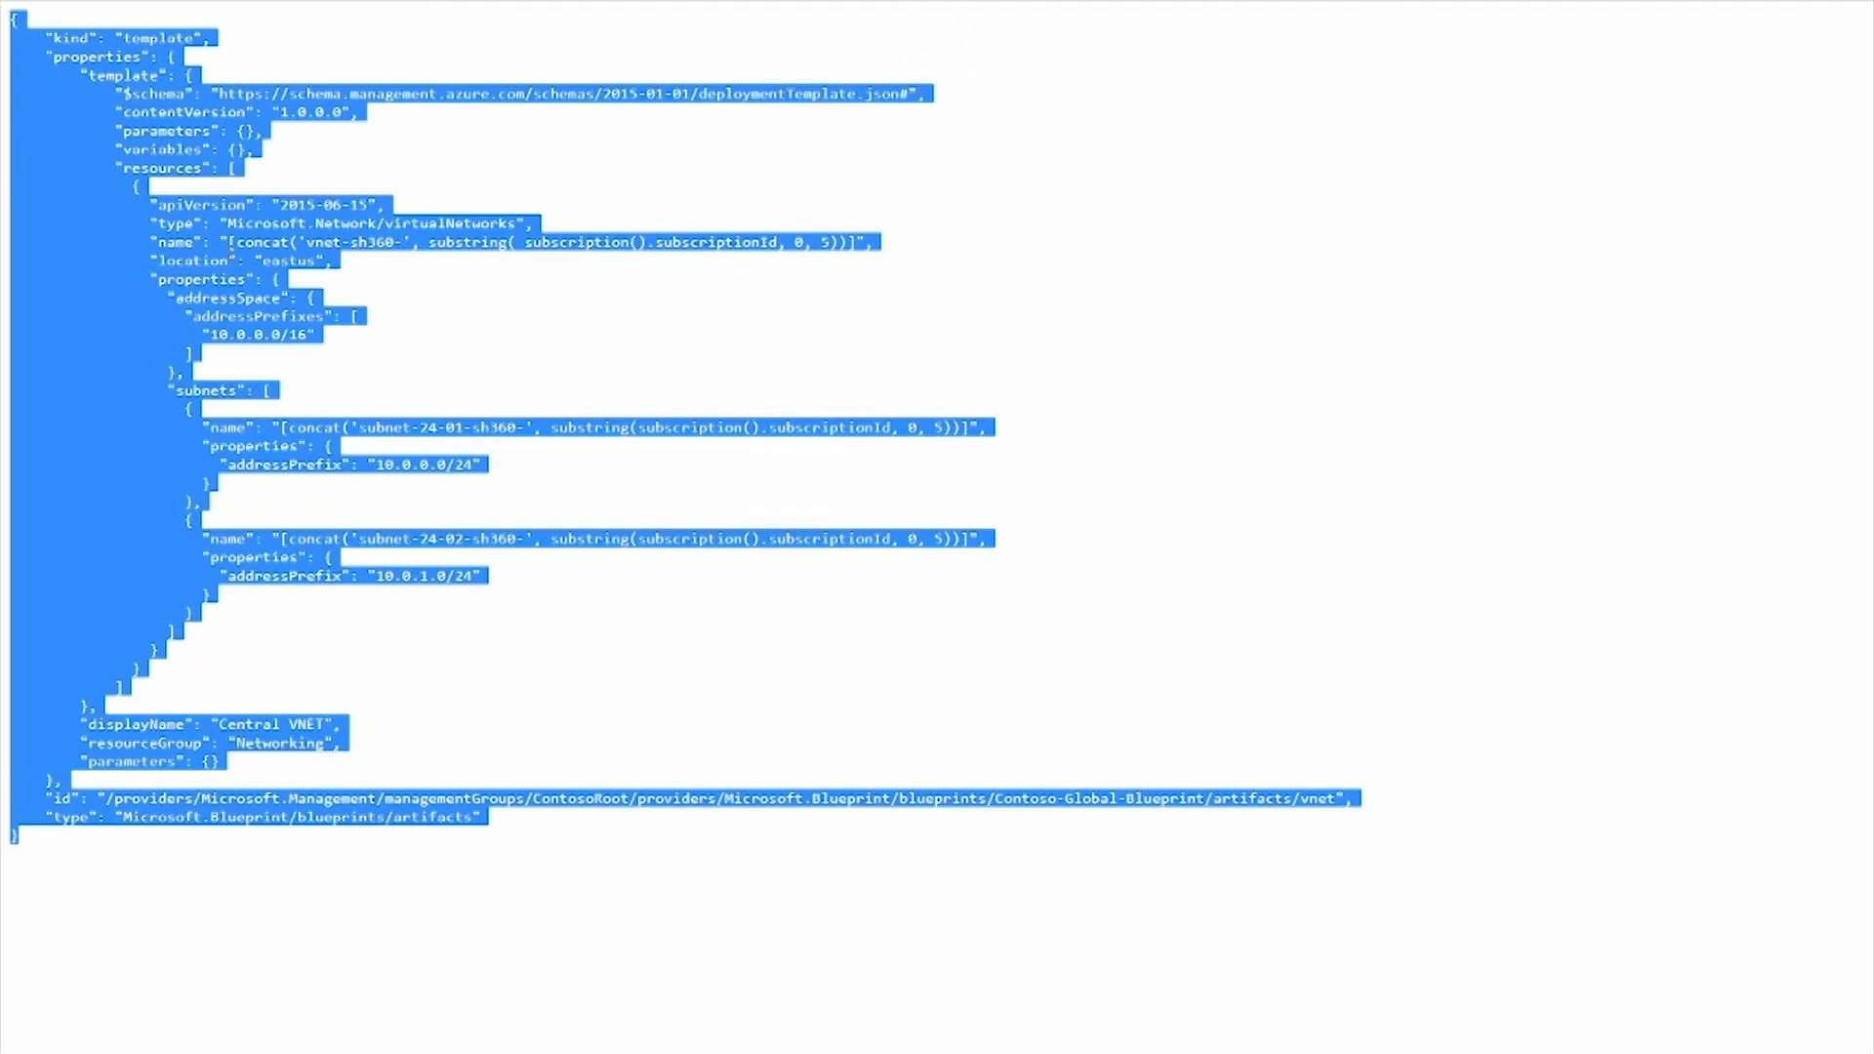
pyautogui.hotkey('ctrl', 'Tab')
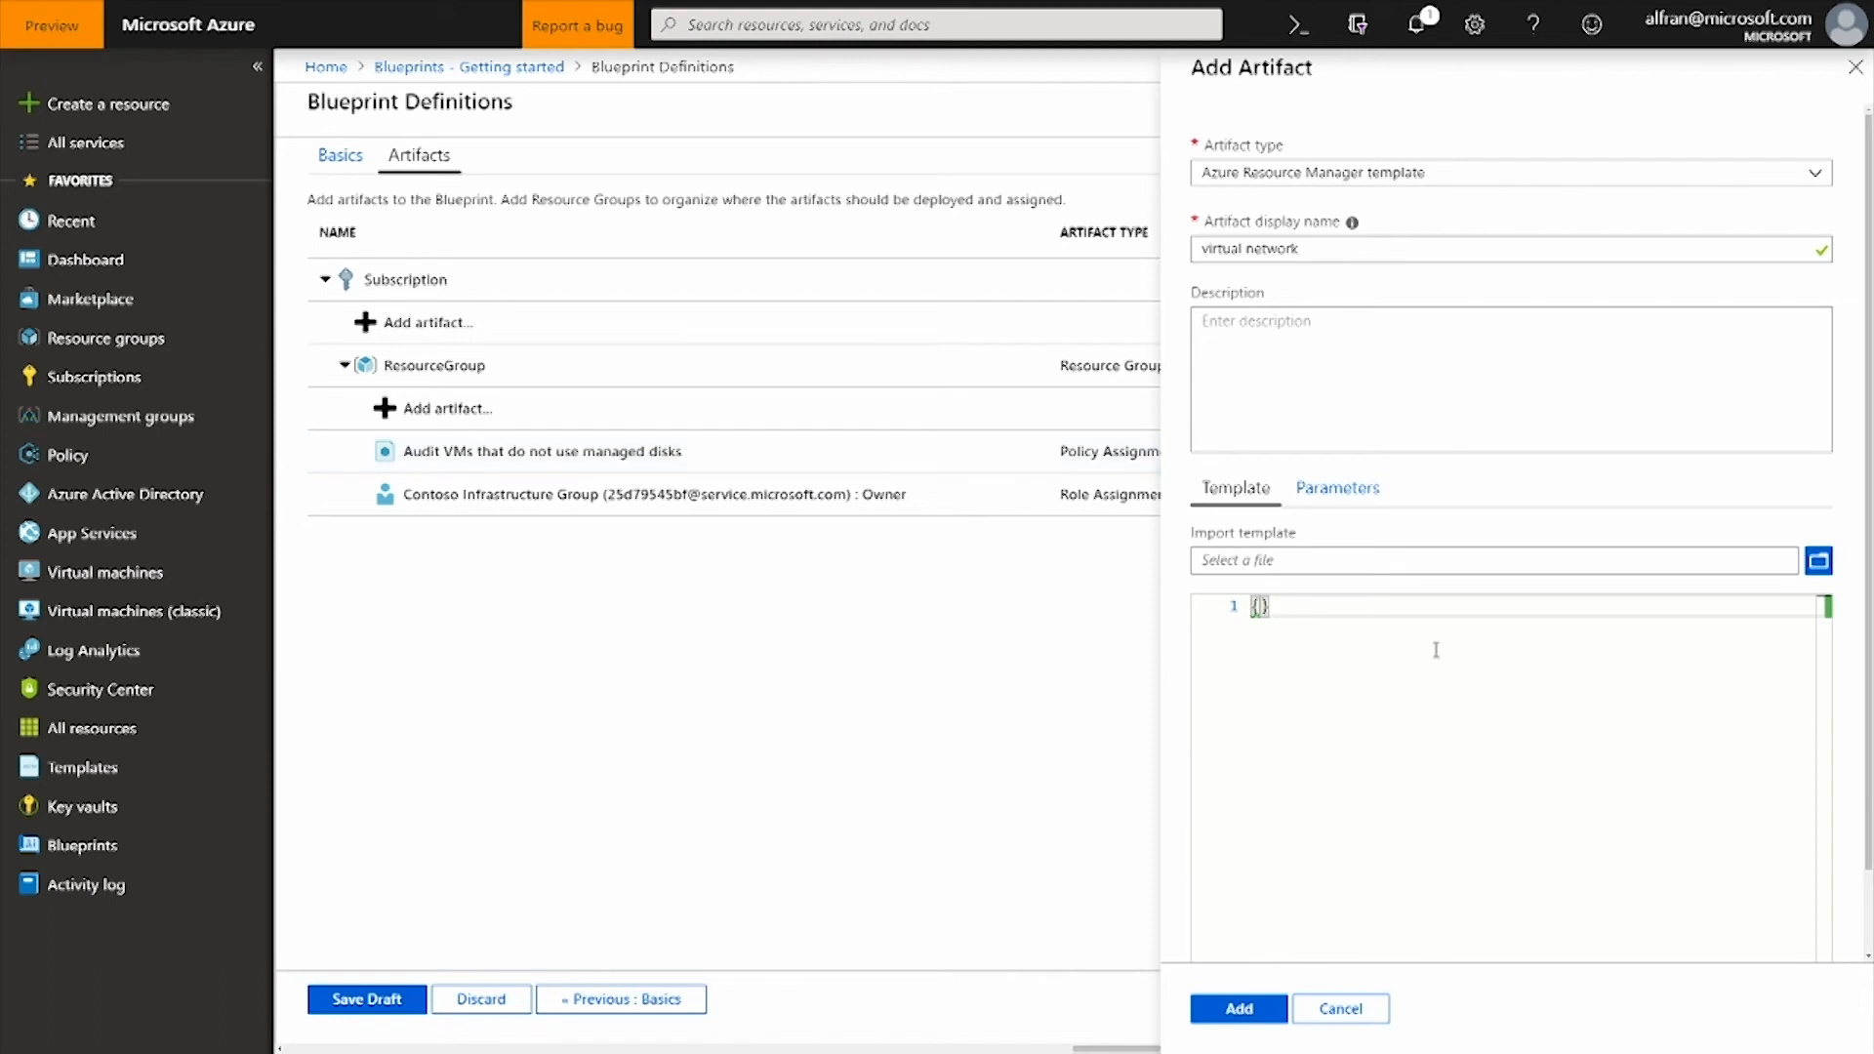
pyautogui.press('BackSpace')
pyautogui.hotkey('ctrl', 'v')
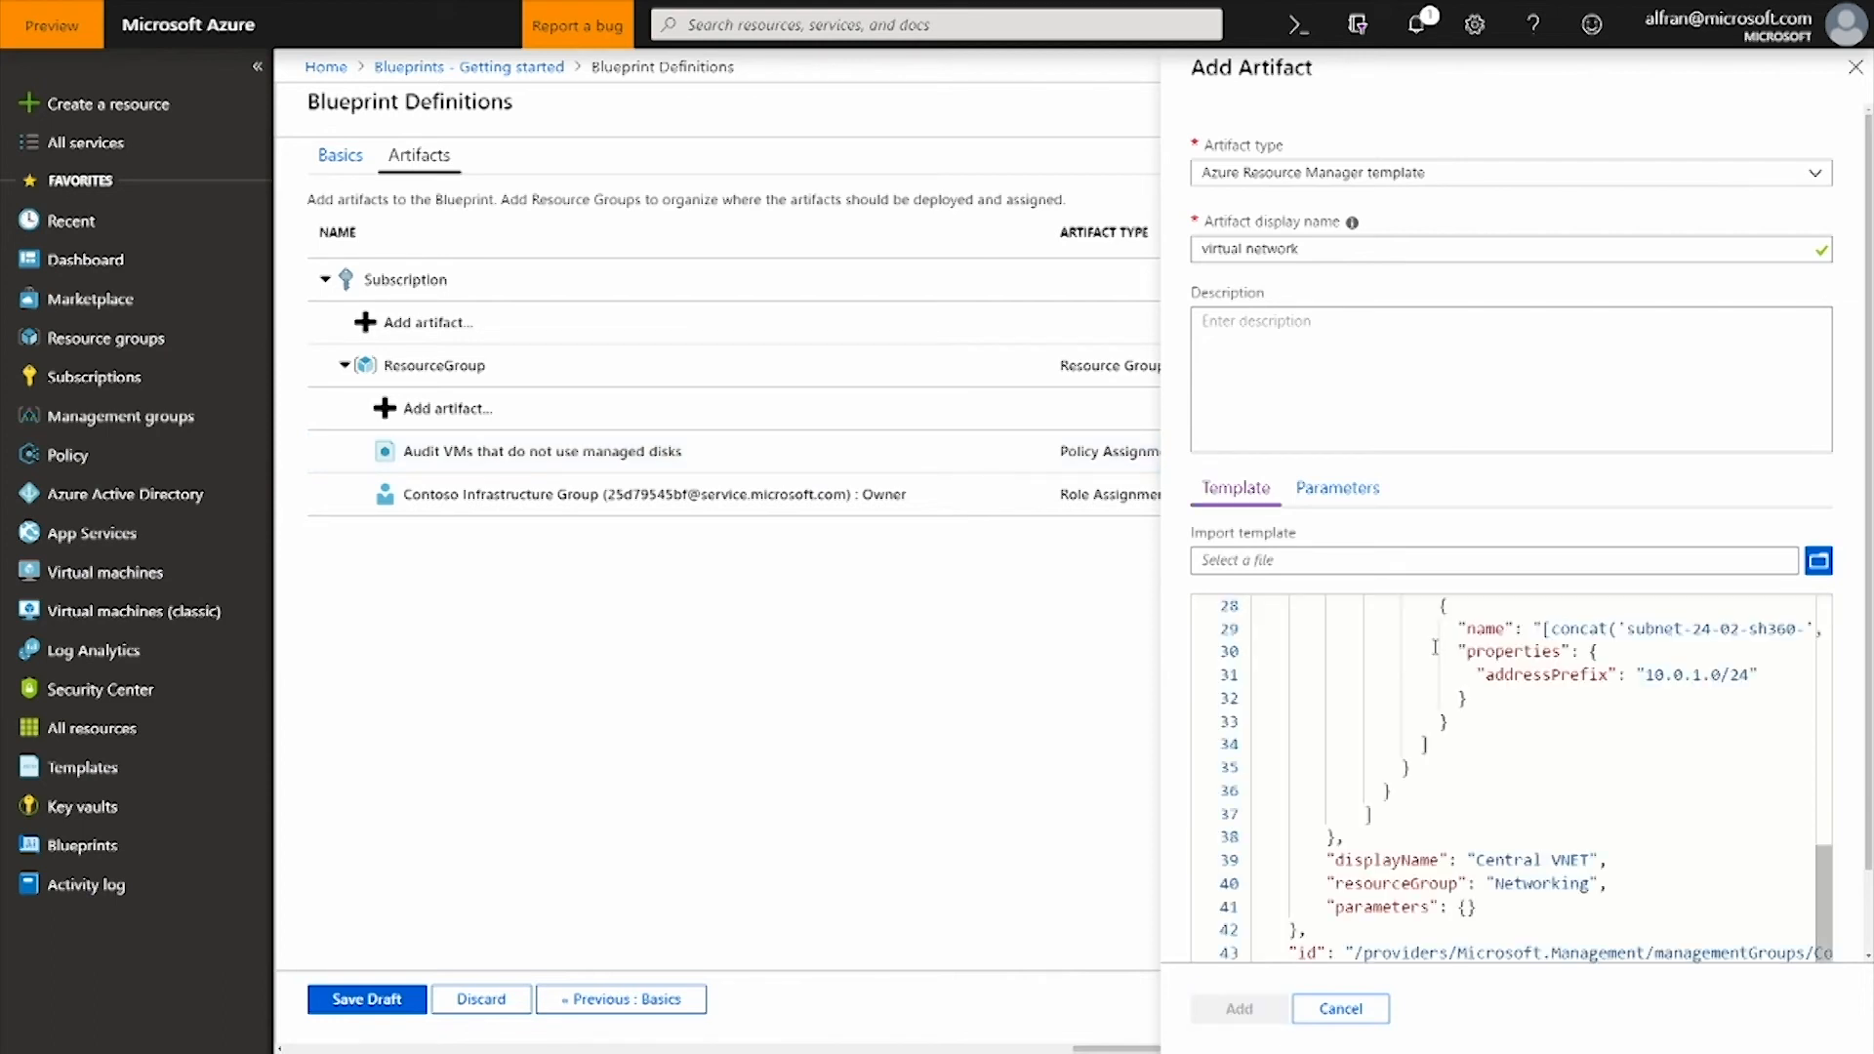
# Check the pasted template code, add the virtual network artifact to the resource group, and try to save the blueprint definition as a draft.
pyautogui.scroll(5, 1434, 647)
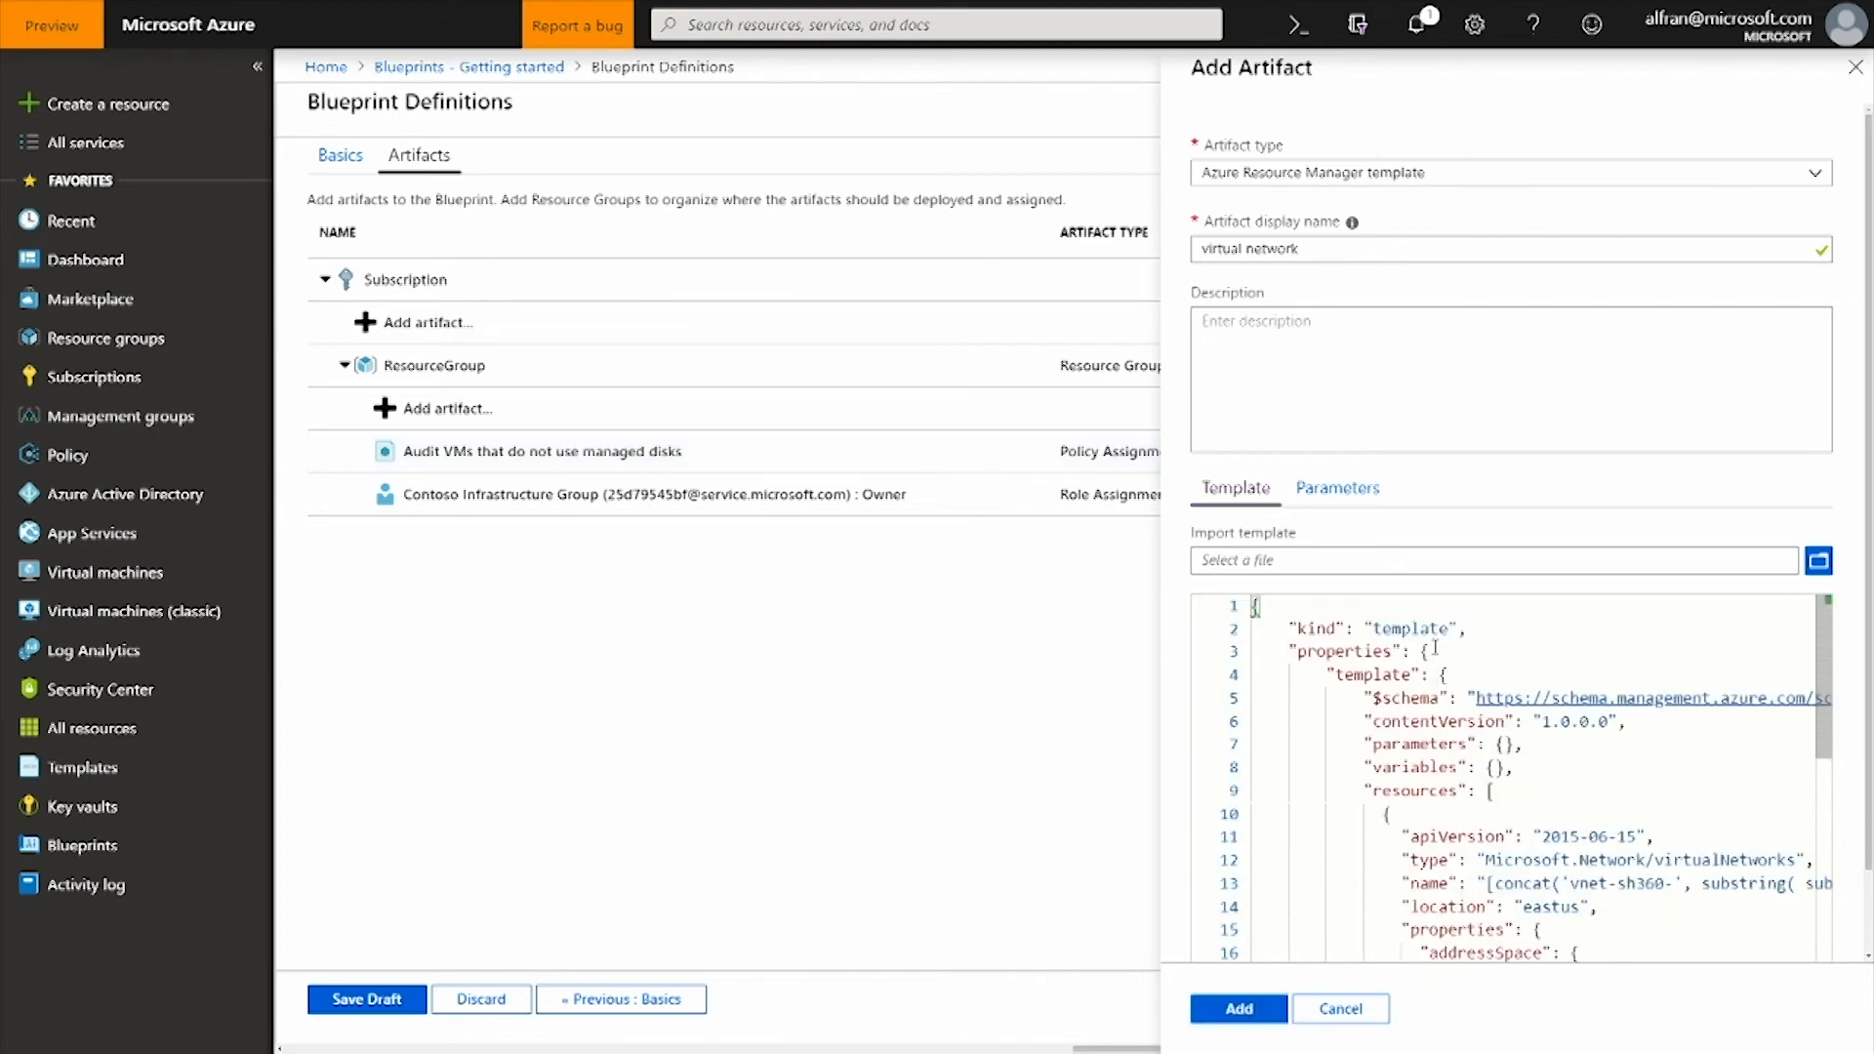
pyautogui.scroll(-7, 1435, 647)
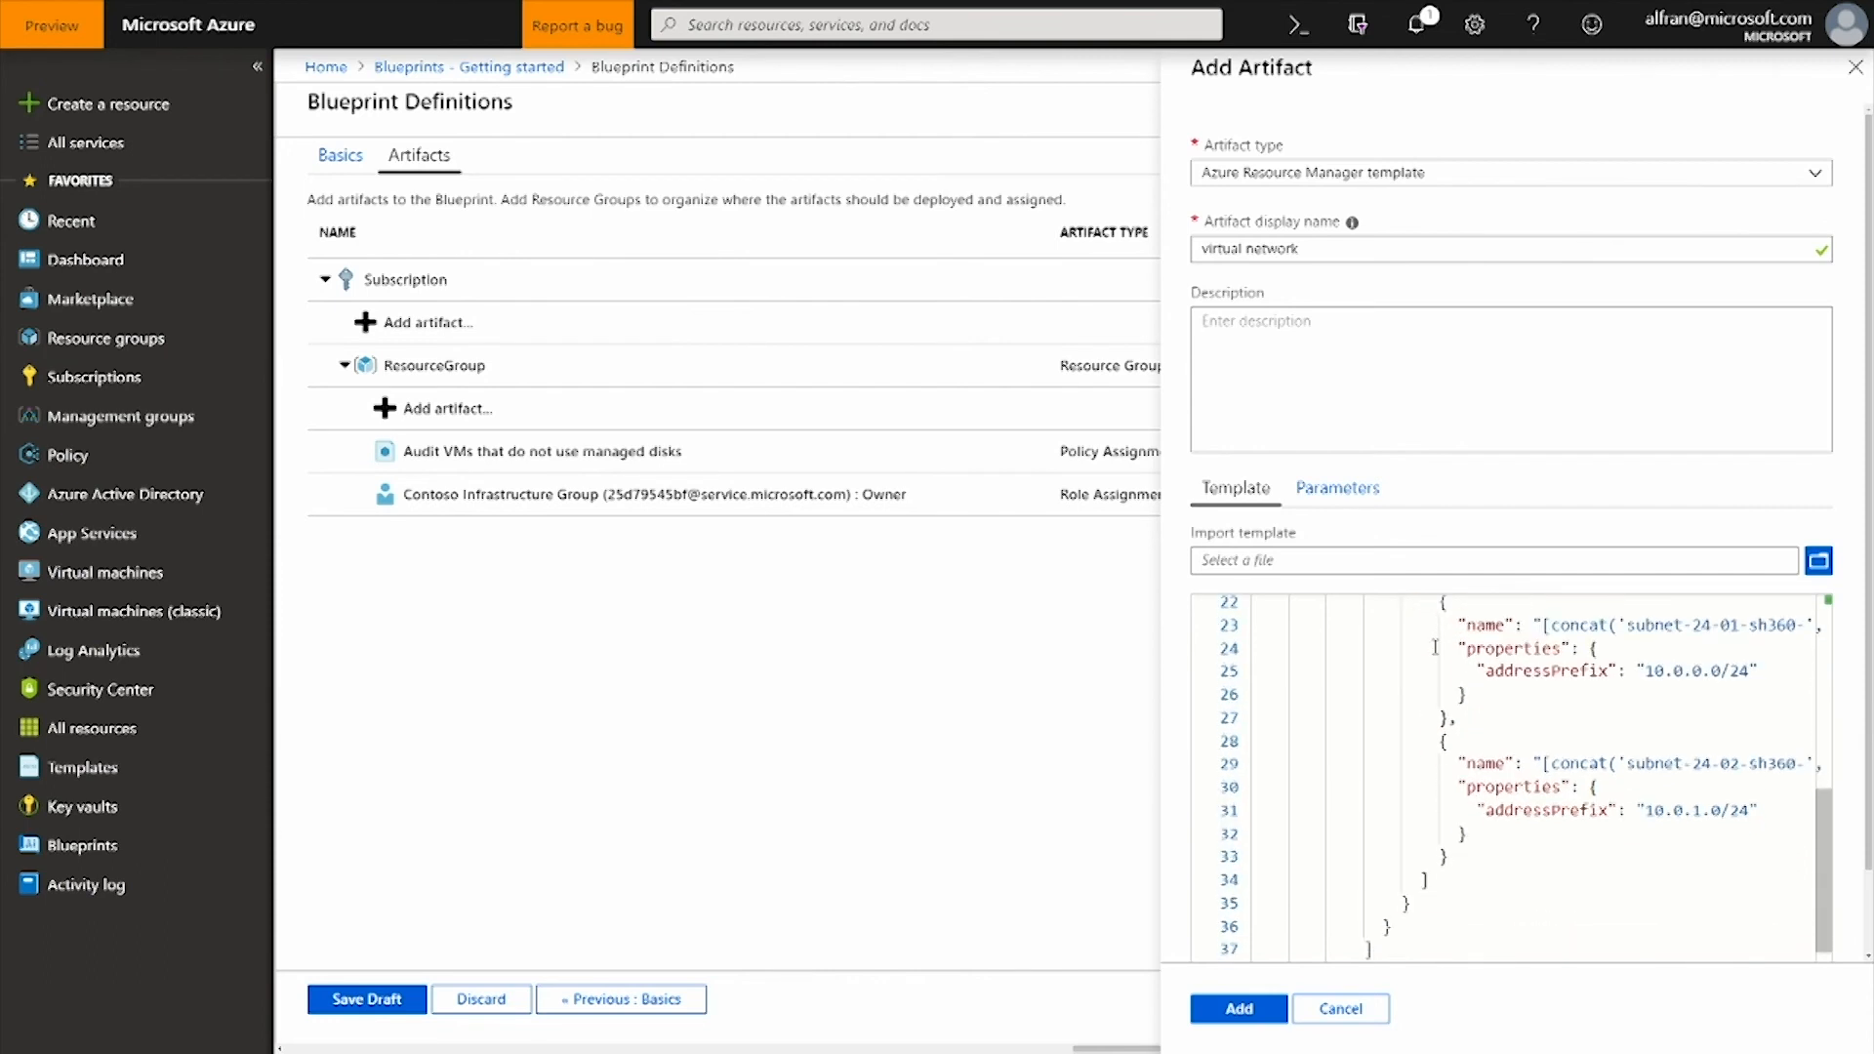
pyautogui.scroll(-1, 1435, 647)
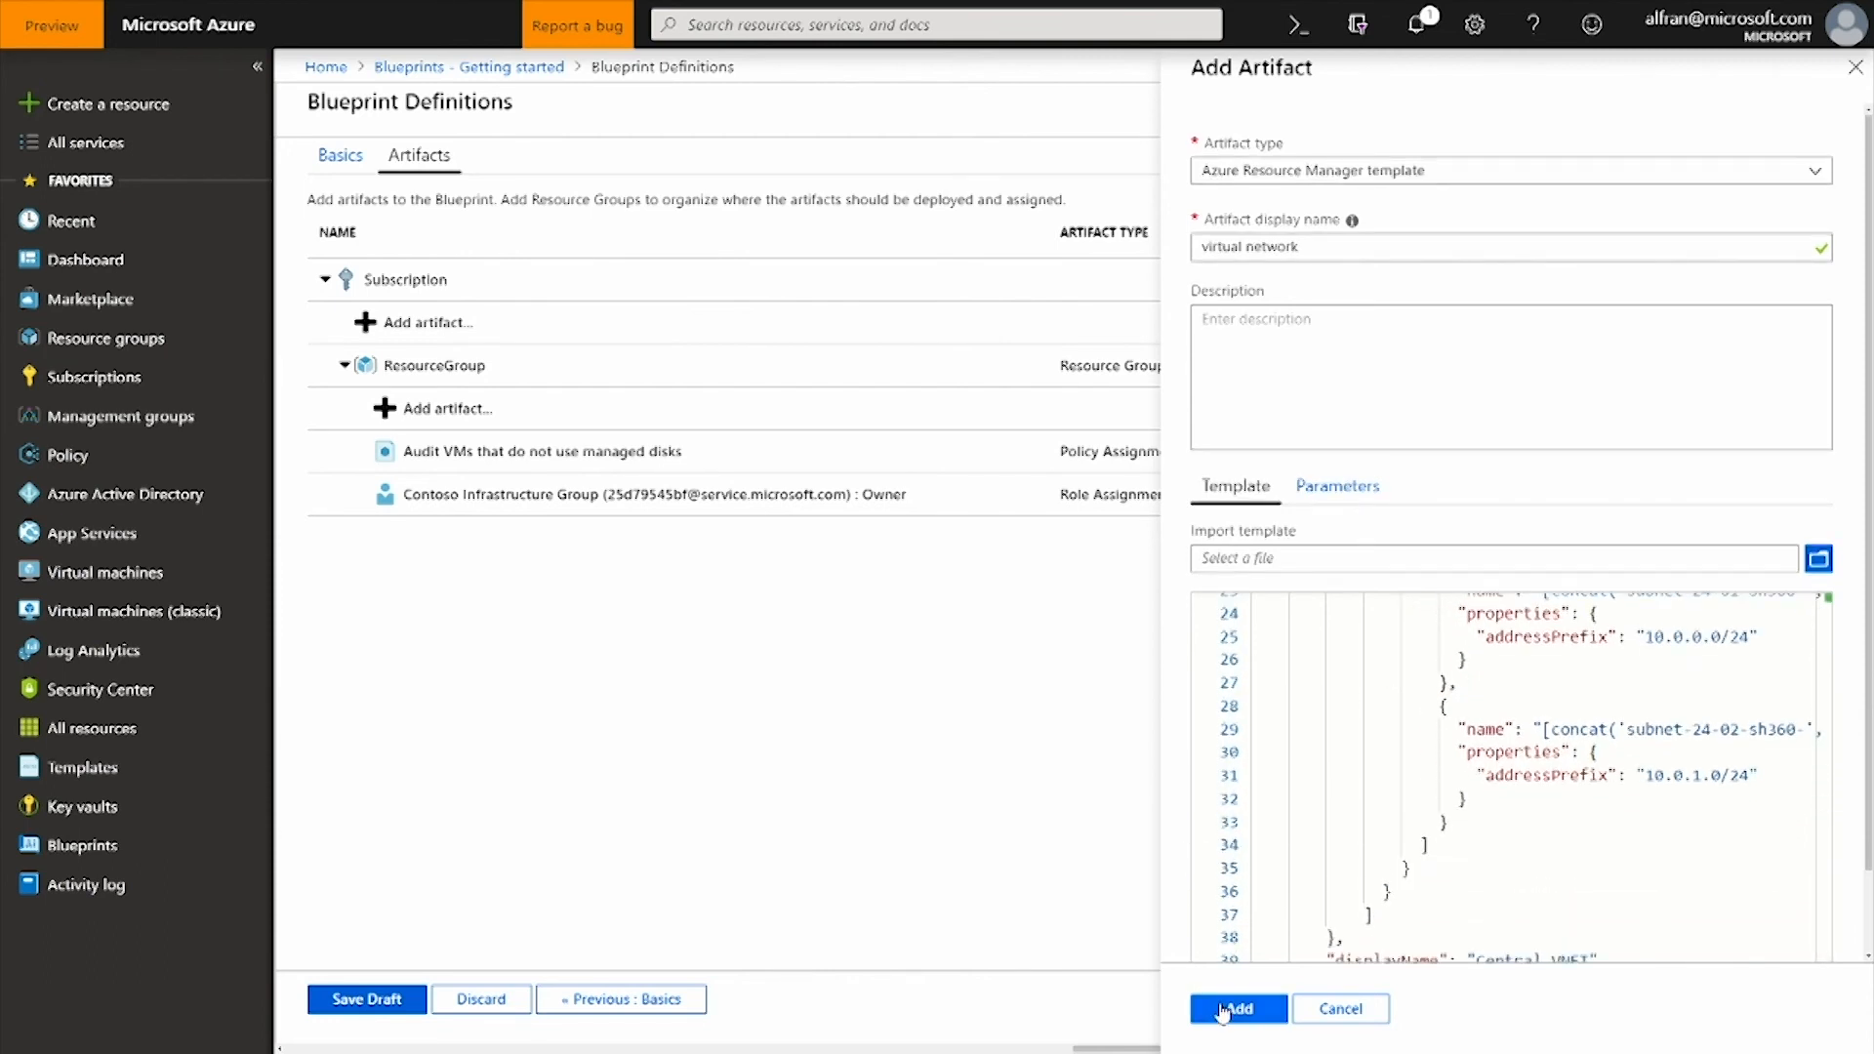
pyautogui.click(1223, 1011)
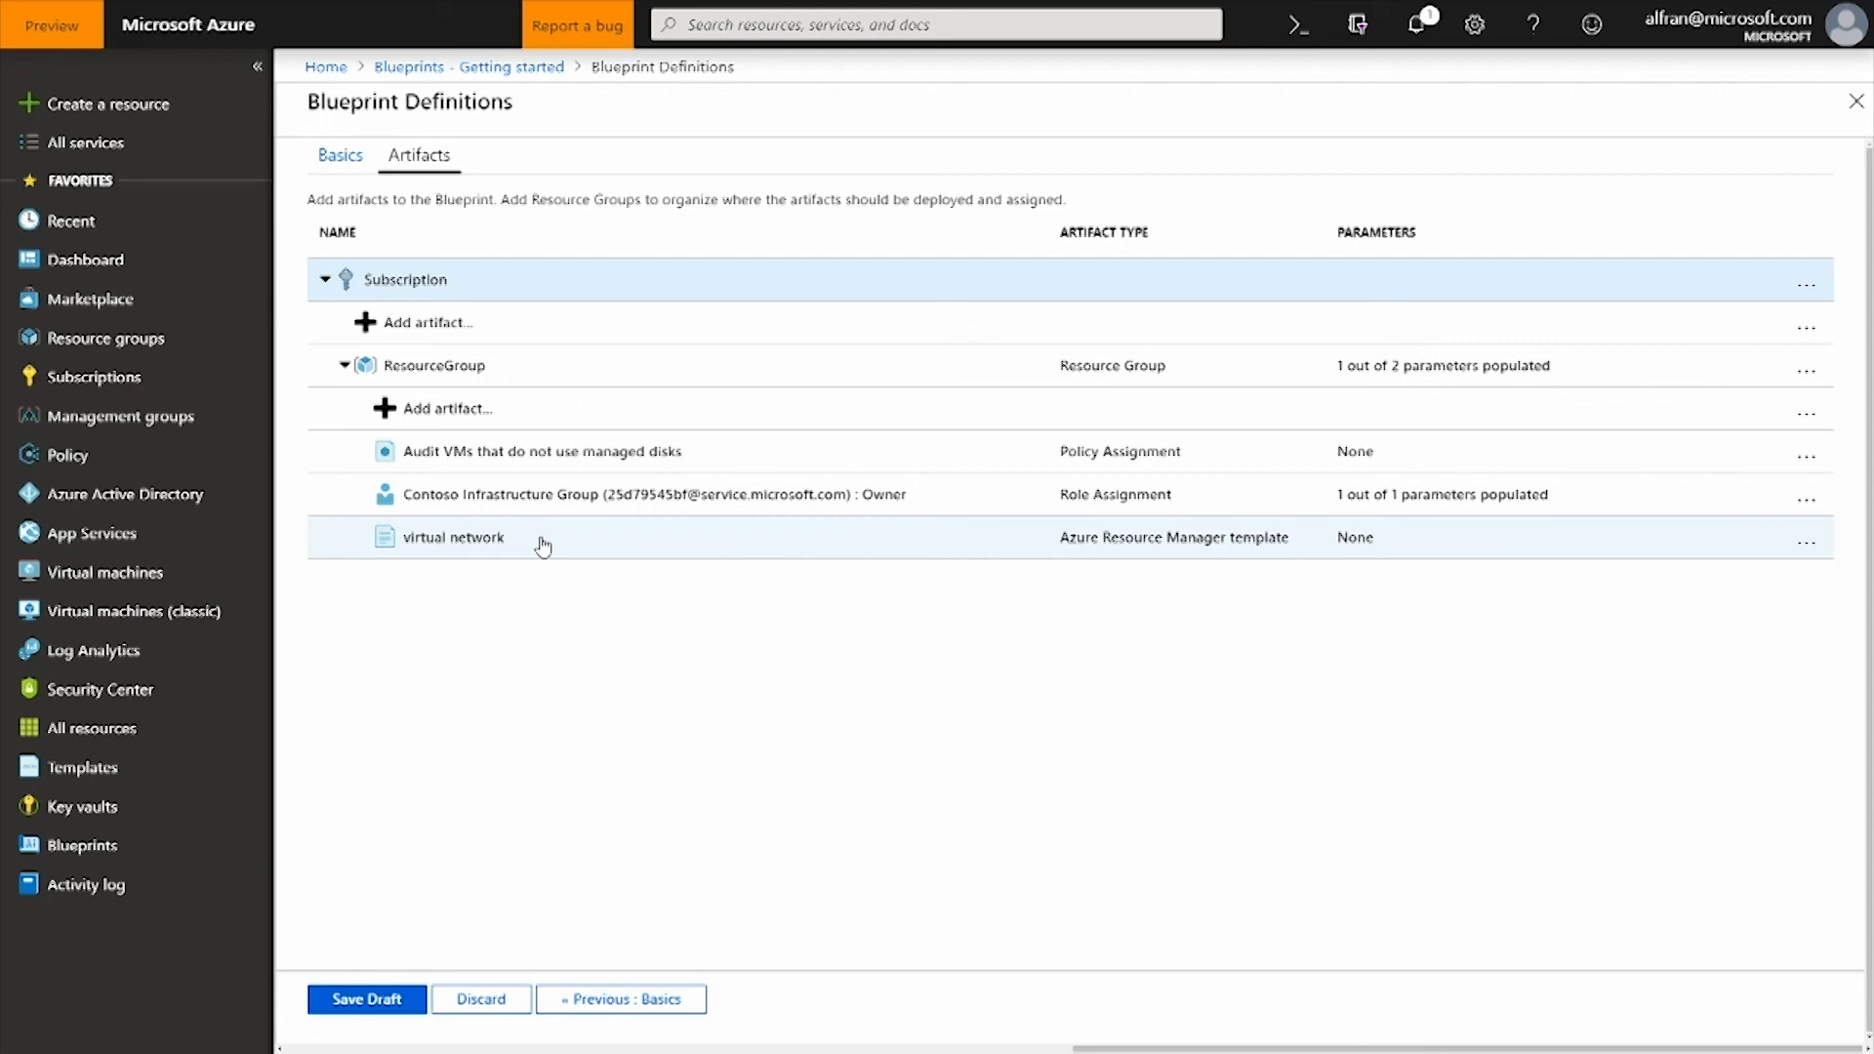
pyautogui.click(361, 1005)
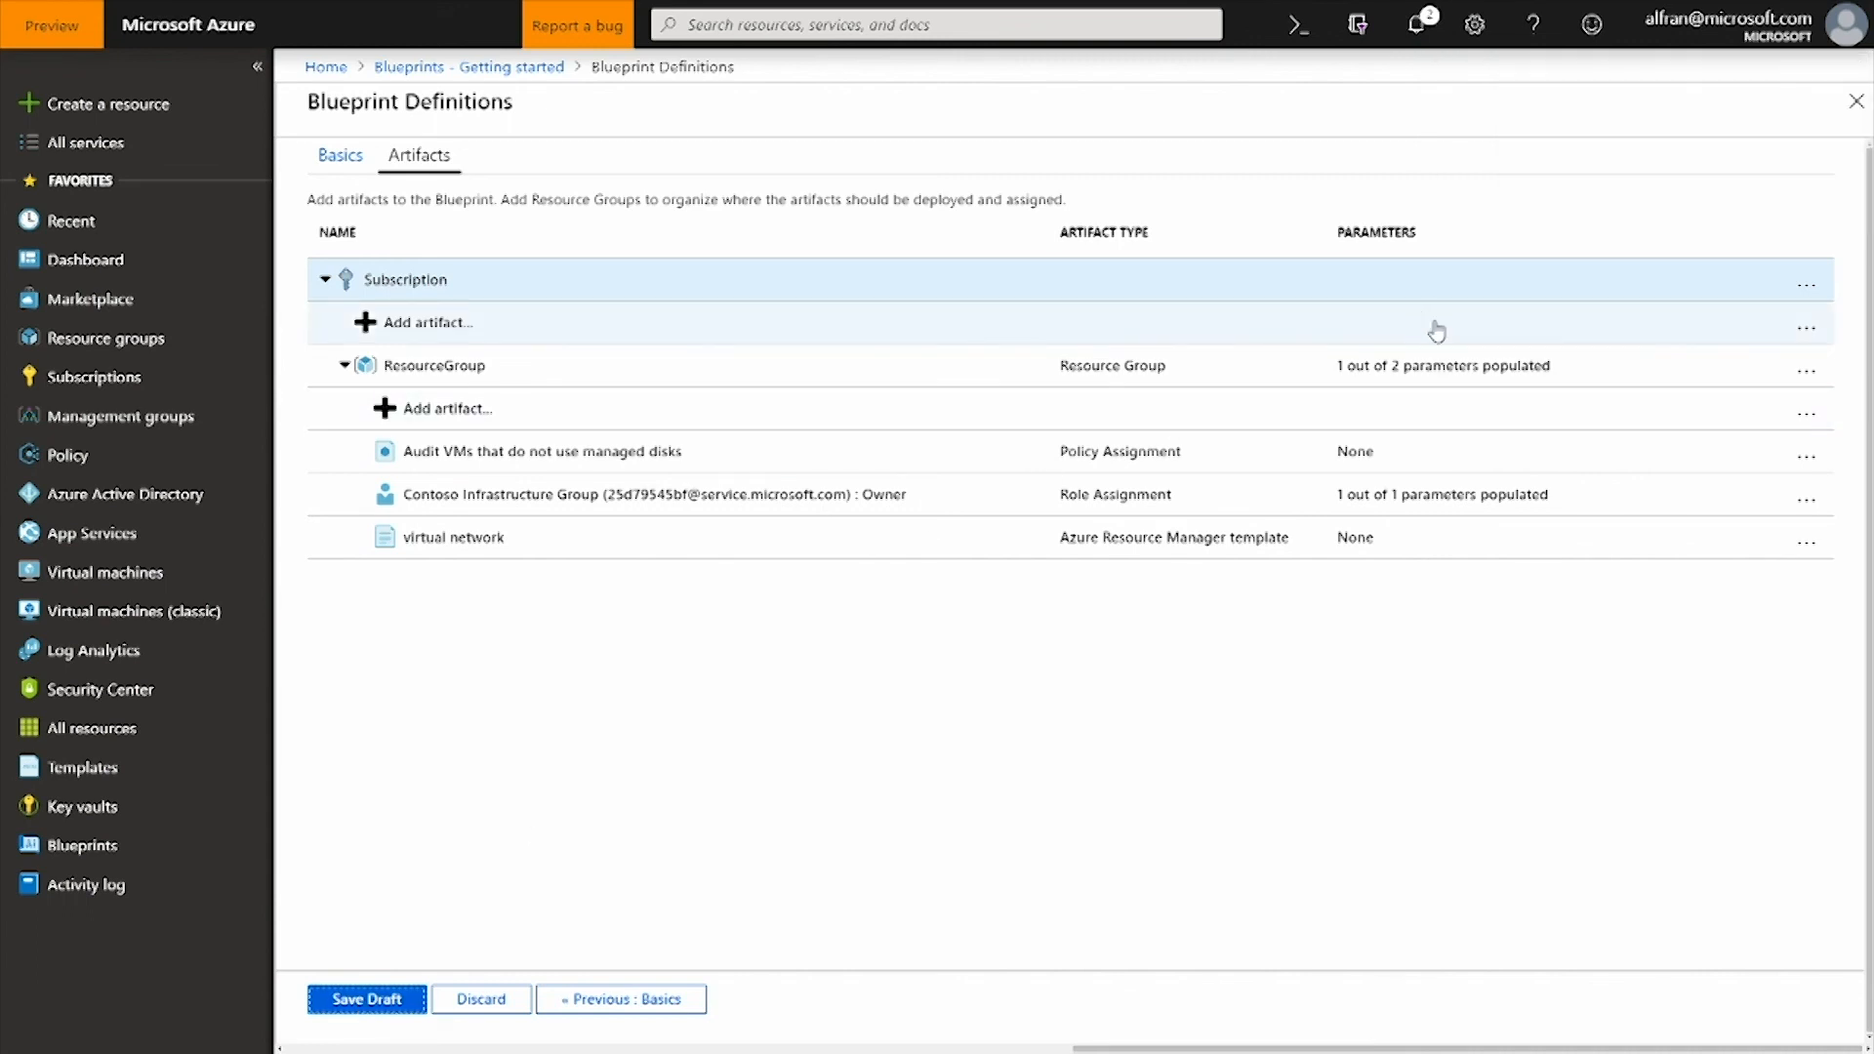
pyautogui.click(374, 1005)
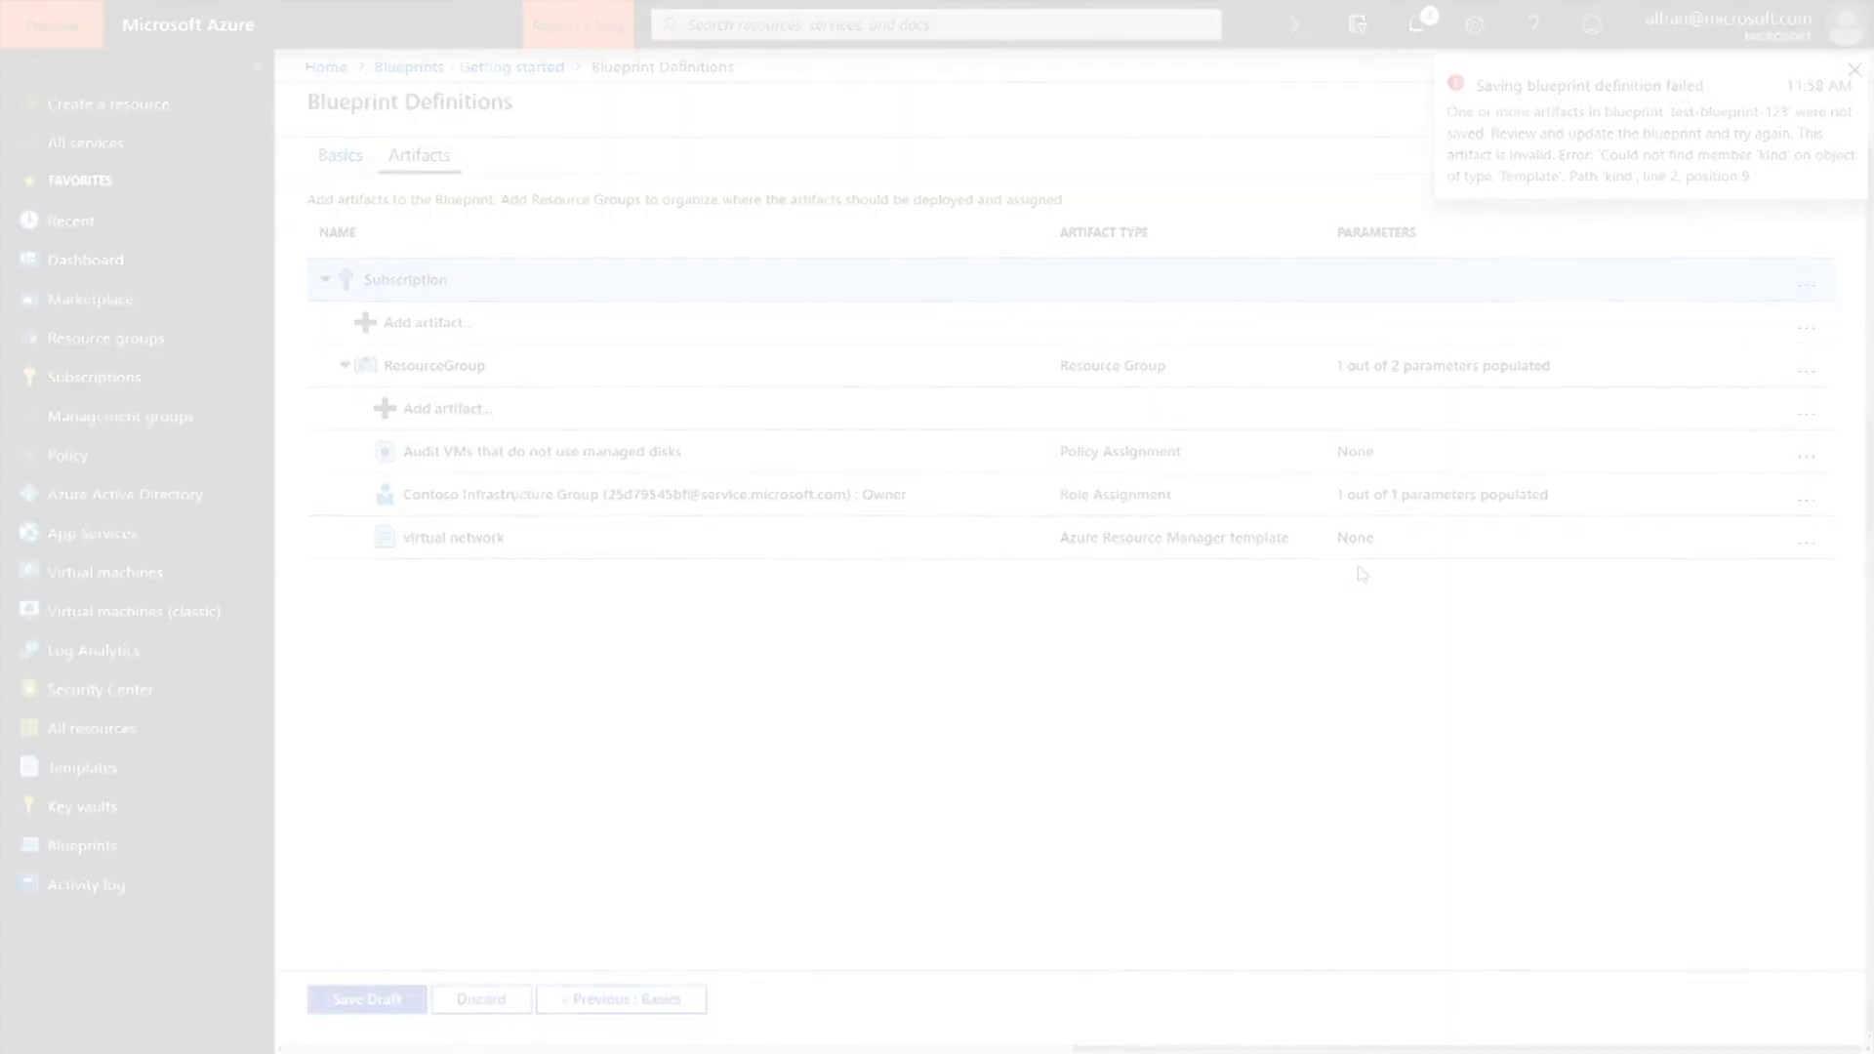